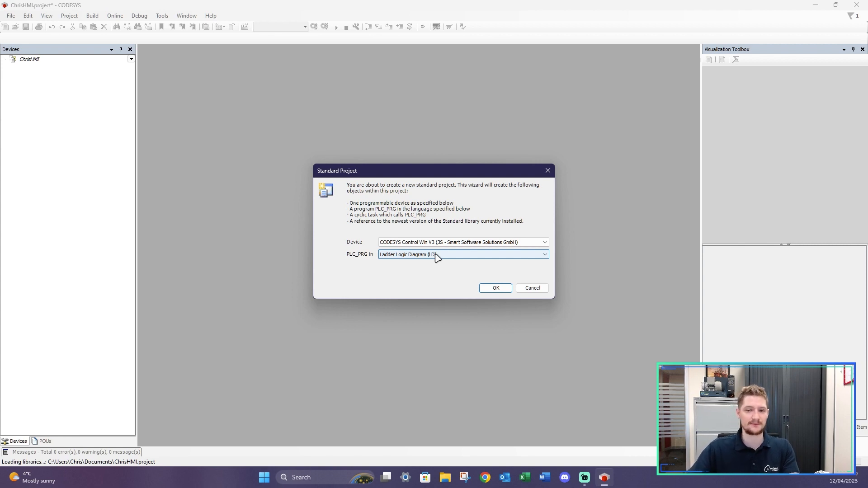
- Create the standard project with the CODESYS Control Win V3 device and PLC_PRG in Ladder Logic Diagram (LD)
left_click(436, 255)
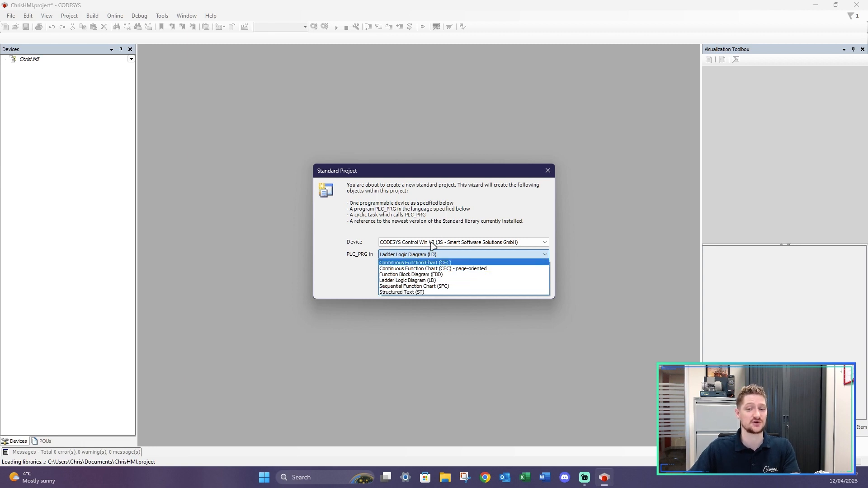
left_click(436, 228)
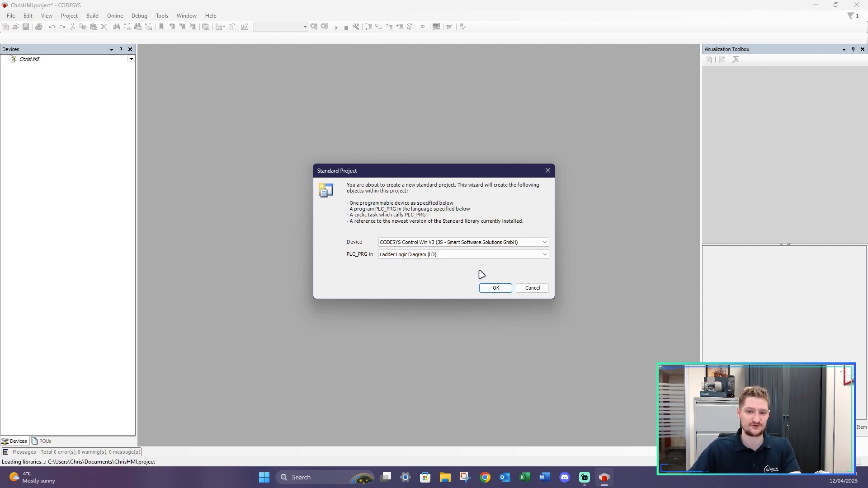
left_click(497, 288)
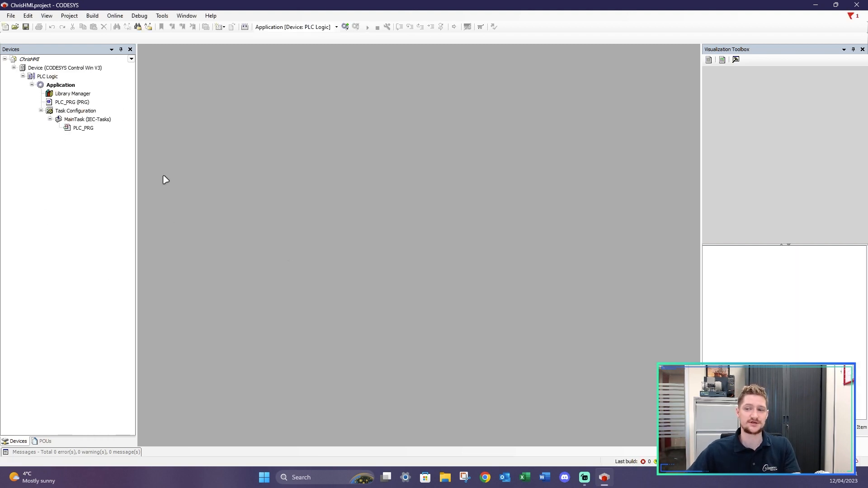
- Open the PLC_PRG program and insert a contact and a coil in its first network
double_click(85, 129)
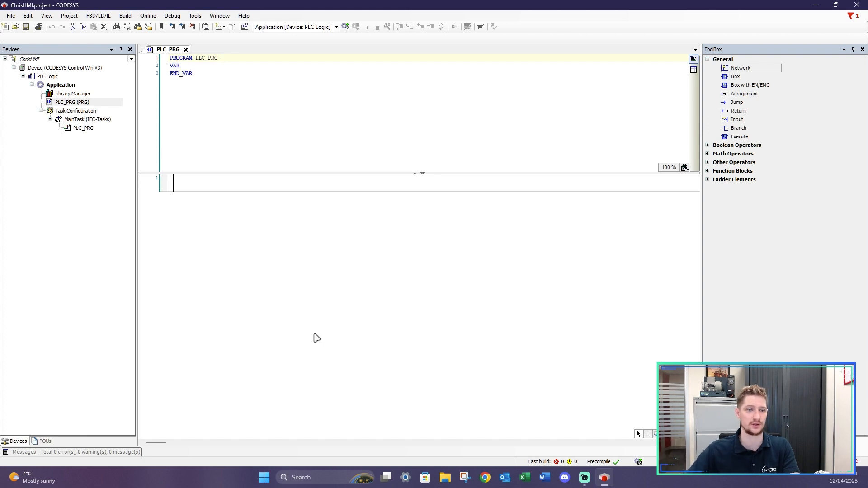
left_click(185, 188)
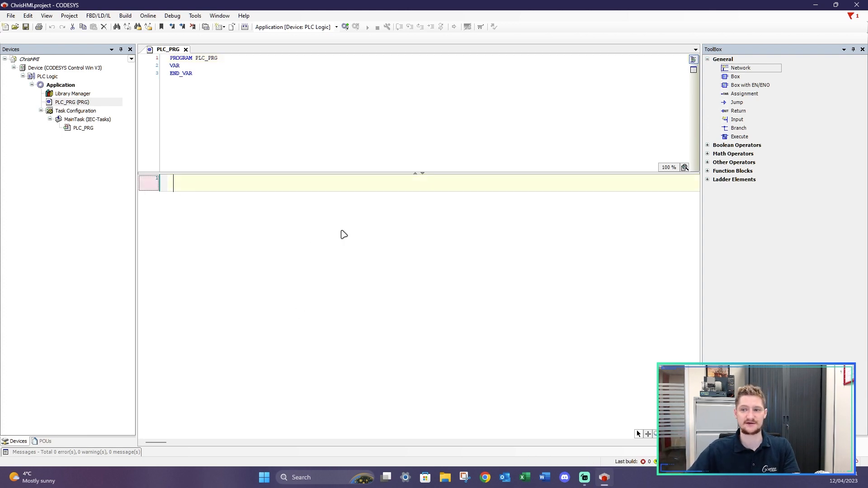
left_click(706, 146)
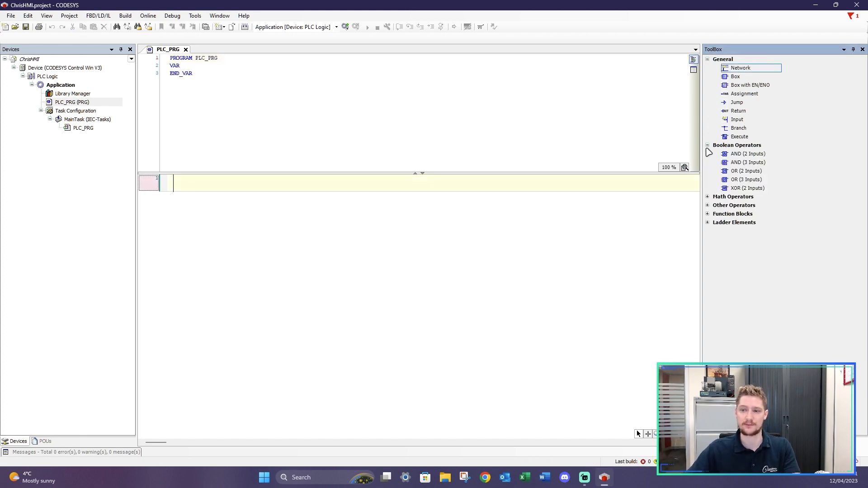
left_click(708, 146)
left_click(707, 180)
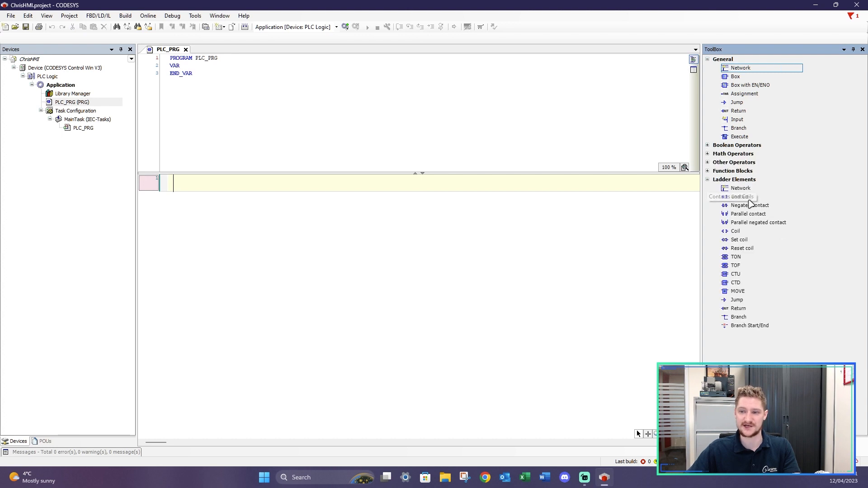
mouse_move(741, 197)
left_mouse_down()
mouse_move(167, 180)
mouse_move(195, 190)
left_mouse_up()
left_click_drag(736, 231, 232, 197)
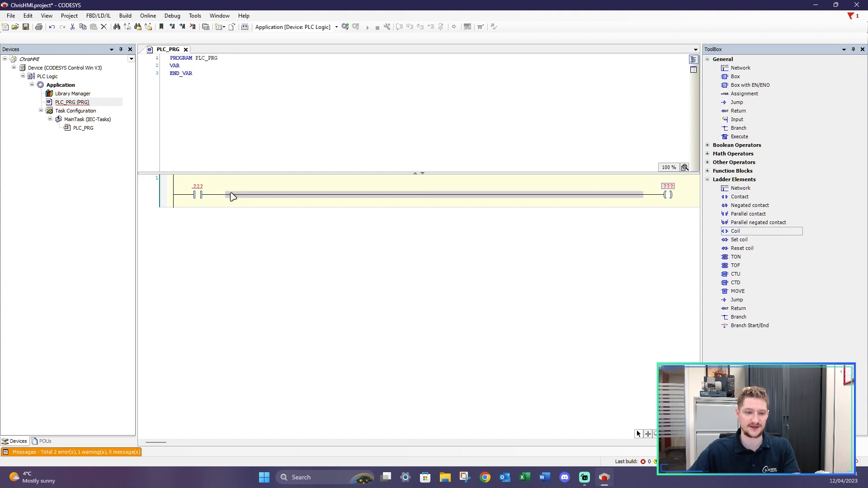
- Name the contact StartPB and declare it as a BOOL variable in PLC_PRG
left_click(197, 187)
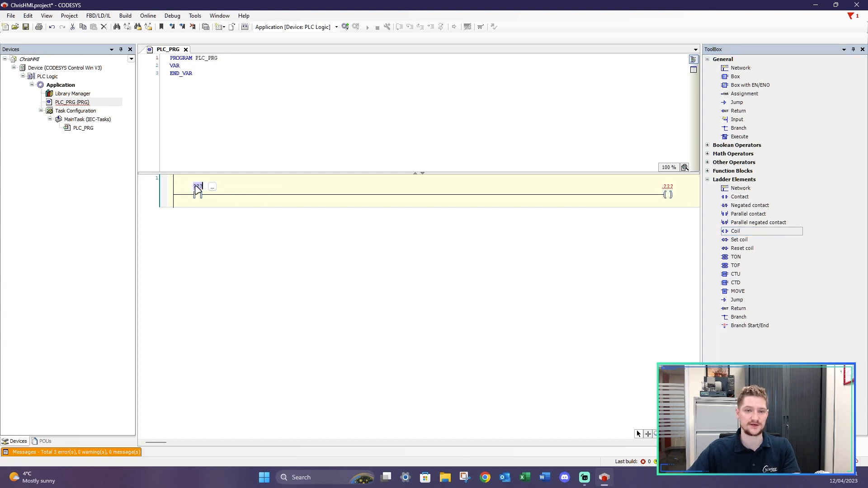
type("Start")
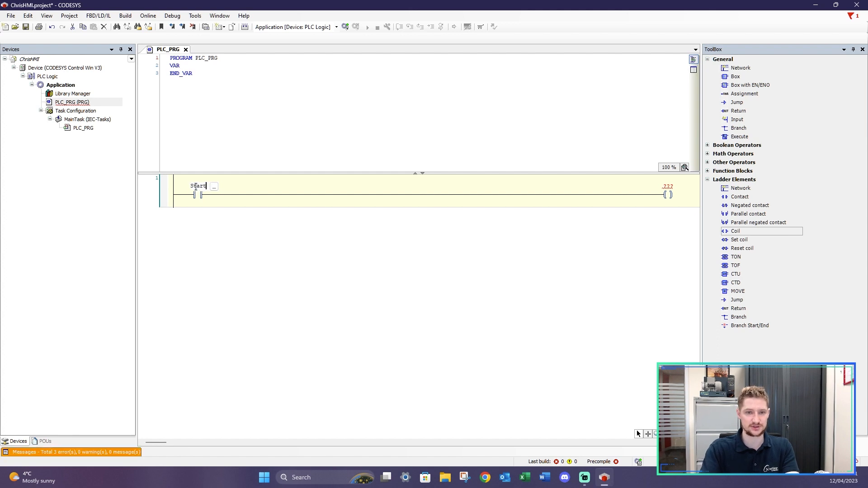
type("PB")
key("Return")
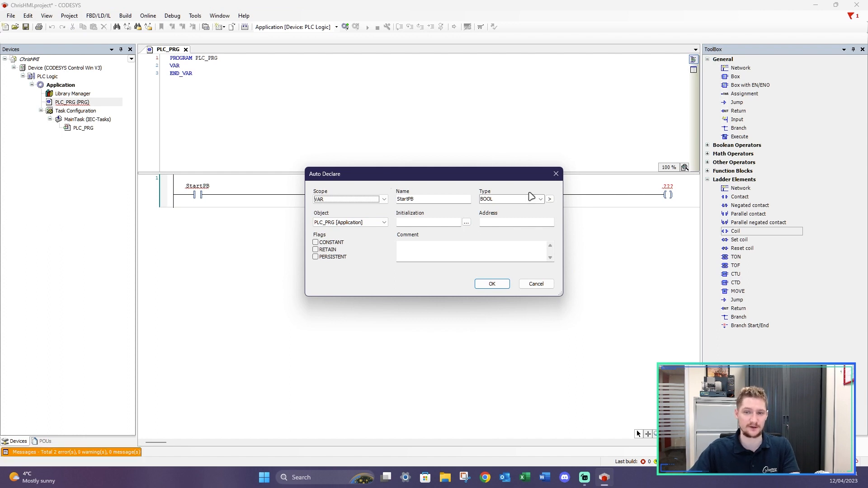
left_click(498, 285)
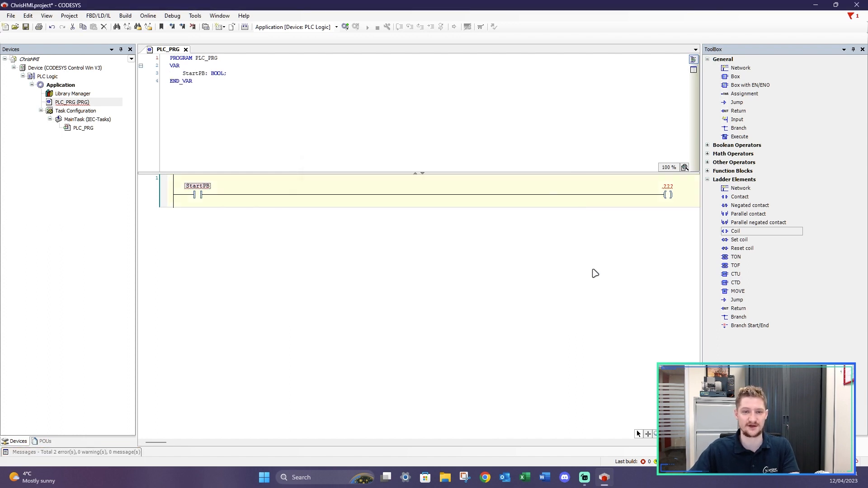
- Name the coil Lamp and declare it as a BOOL variable in PLC_PRG
left_click(667, 187)
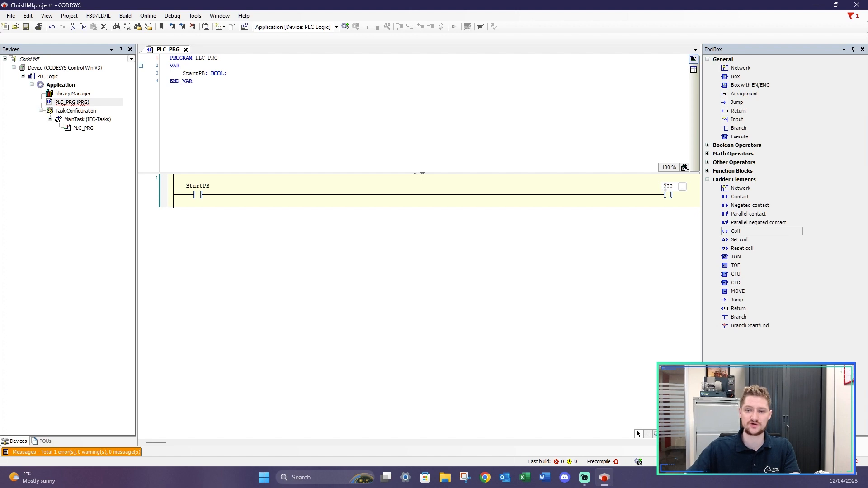
type("Lamp")
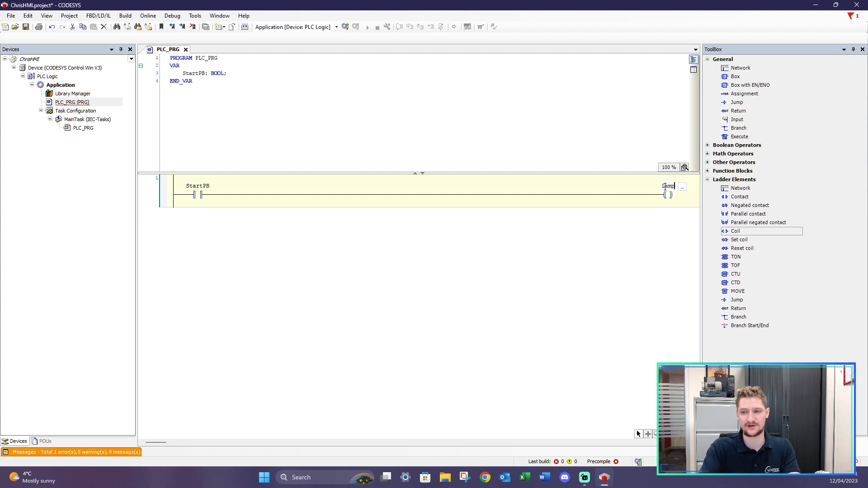
key("Return")
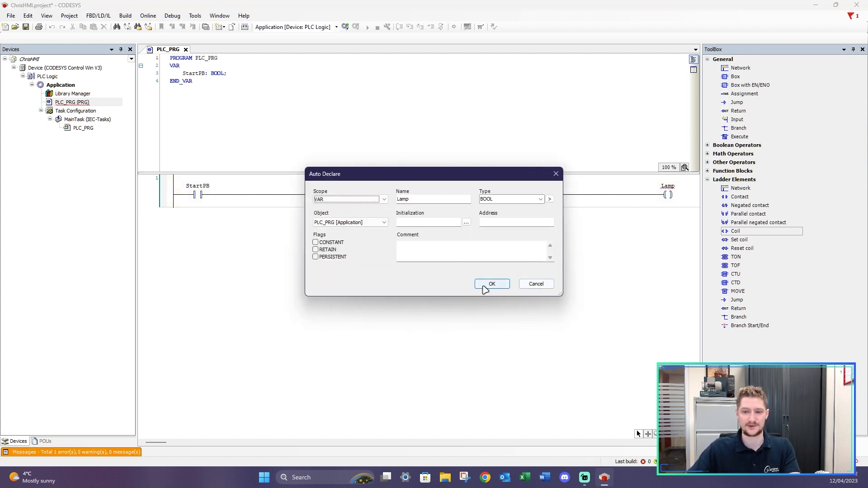
left_click(492, 284)
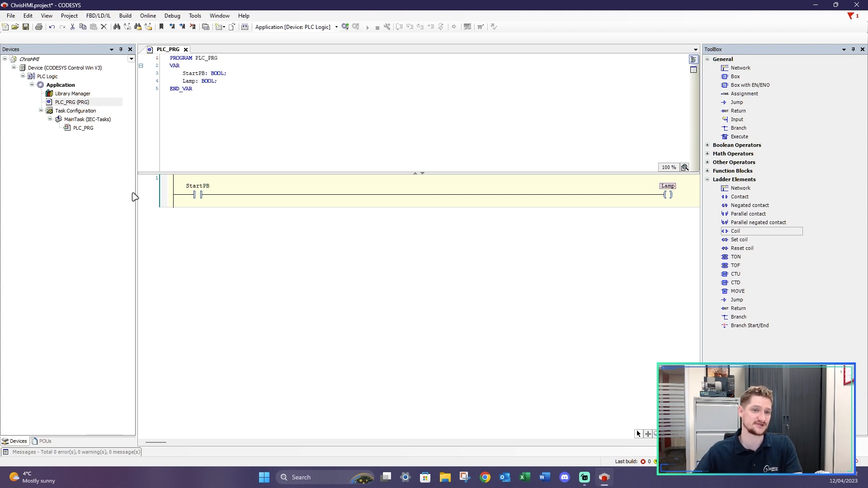
- Add a visualization object named Visualization to the Application with the VisuSymbols (System) library active
left_click(58, 87)
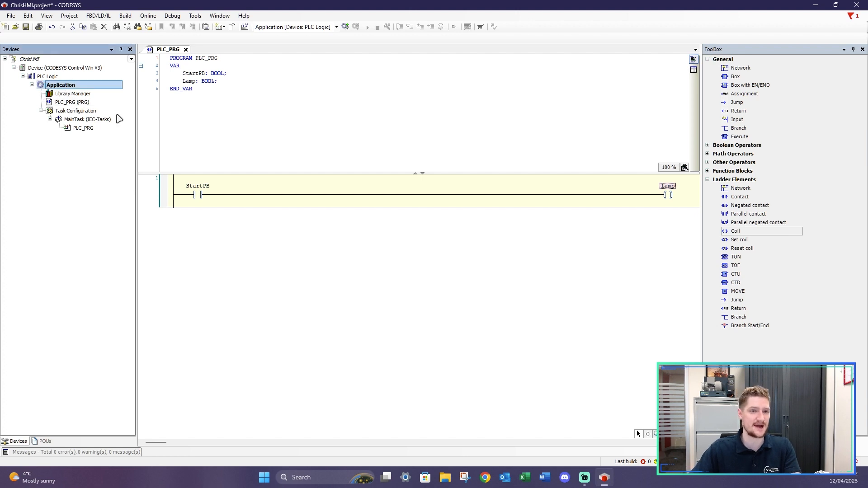
right_click(66, 88)
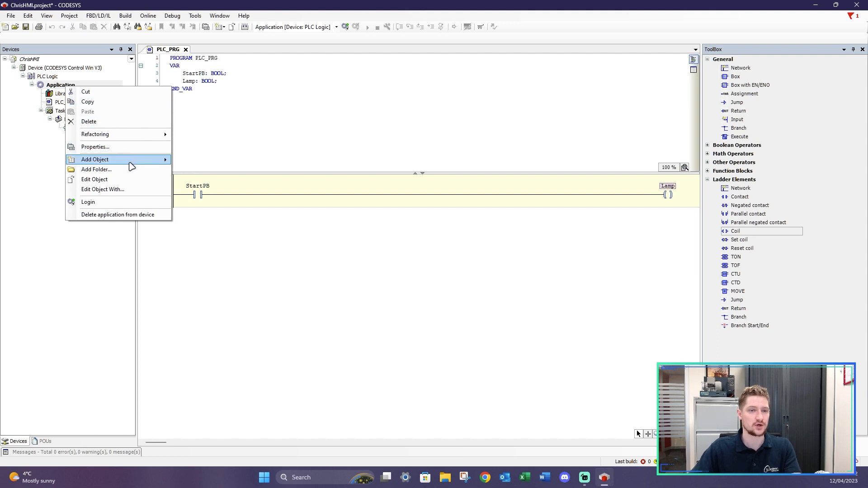
mouse_move(130, 164)
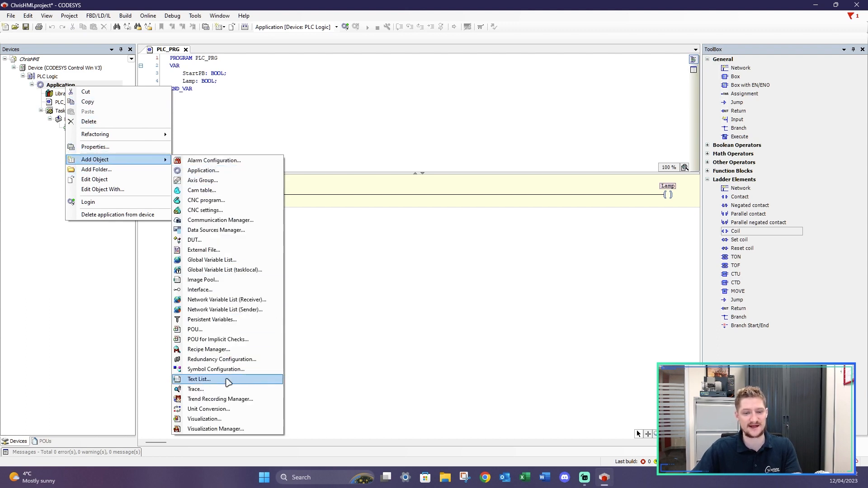
left_click(225, 420)
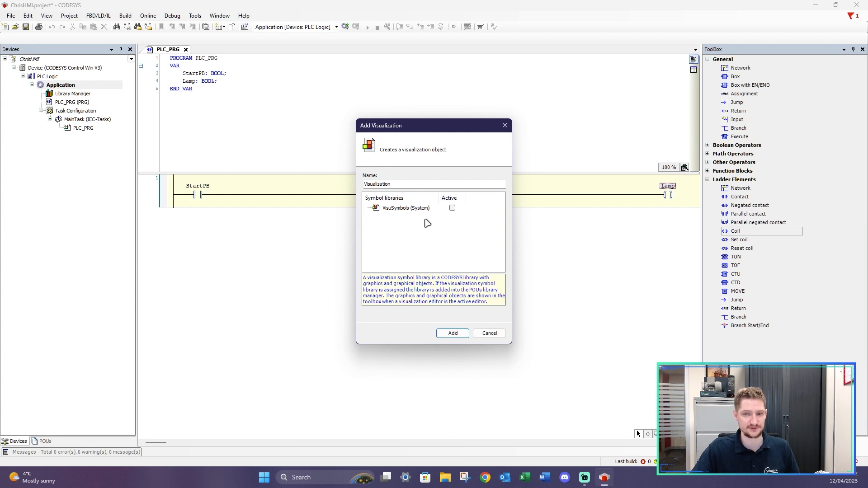
left_click(452, 208)
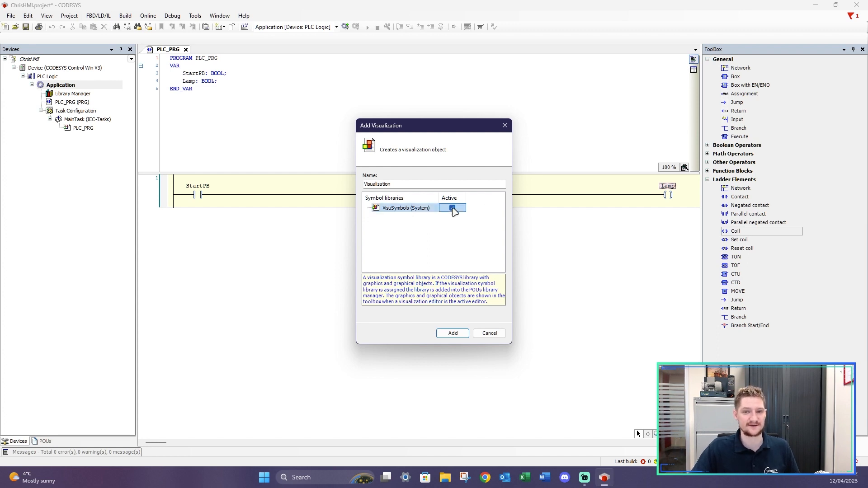
left_click(452, 333)
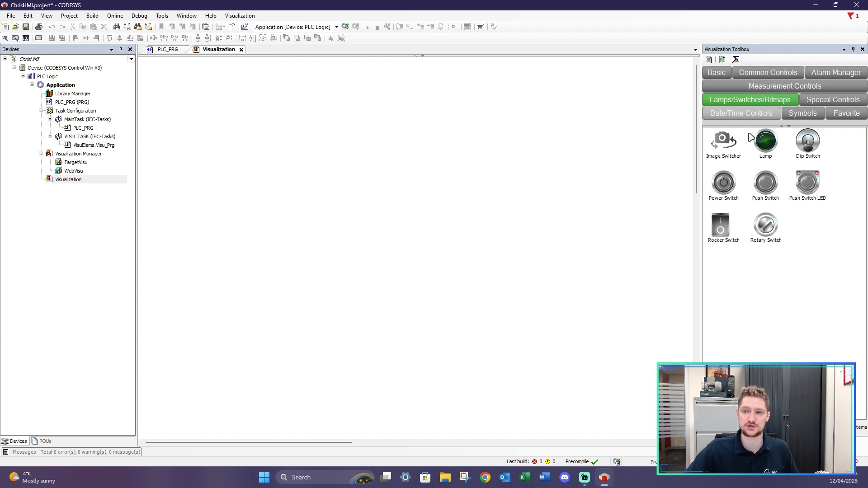
- Enlarge the category area of the visualization toolbox and look through the available elements in the Symbols category
left_click_drag(747, 127, 751, 183)
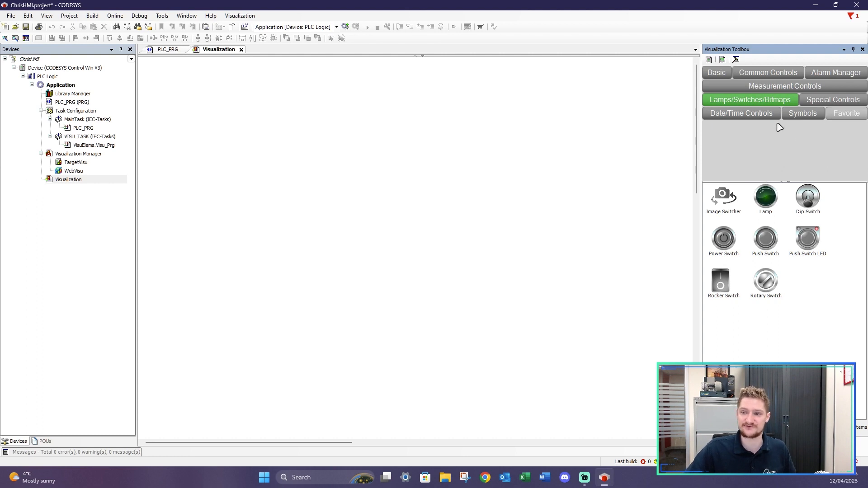
left_click(813, 116)
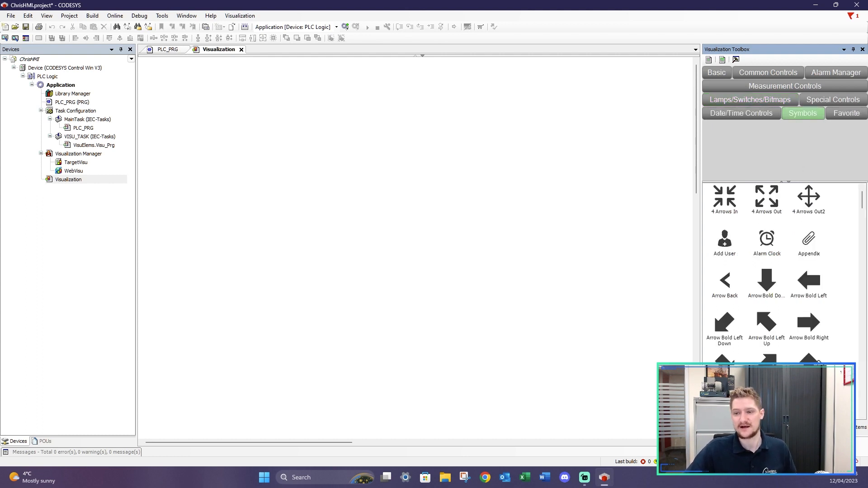
scroll(811, 268, "down", 15)
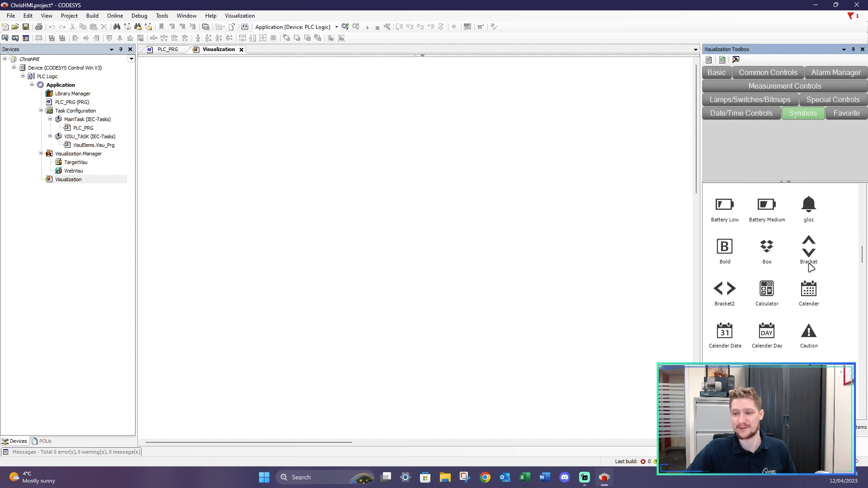
scroll(811, 269, "down", 15)
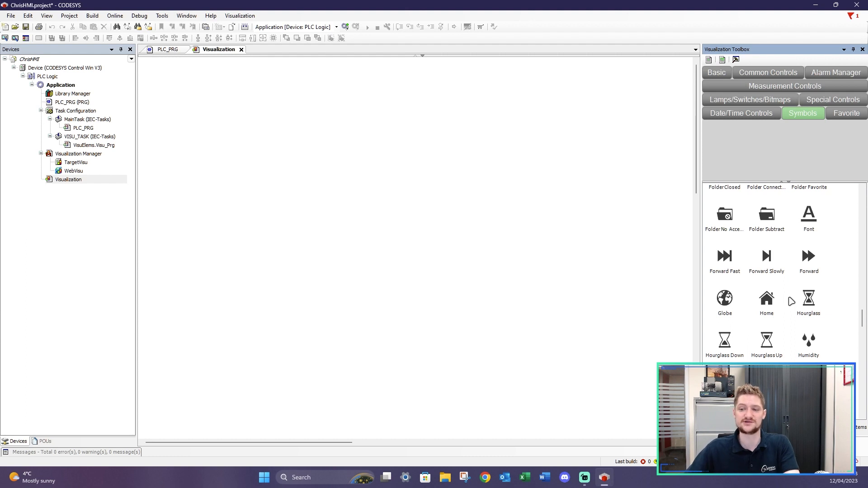
scroll(791, 301, "down", 8)
scroll(791, 302, "down", 8)
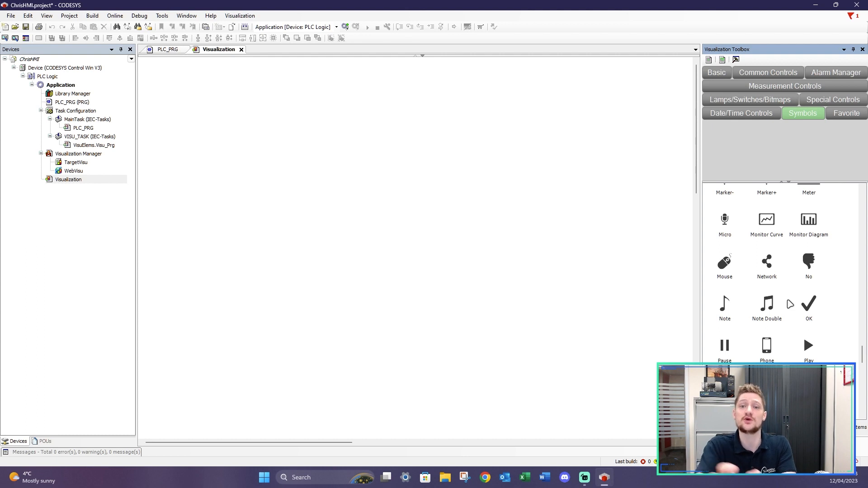
scroll(790, 304, "down", 10)
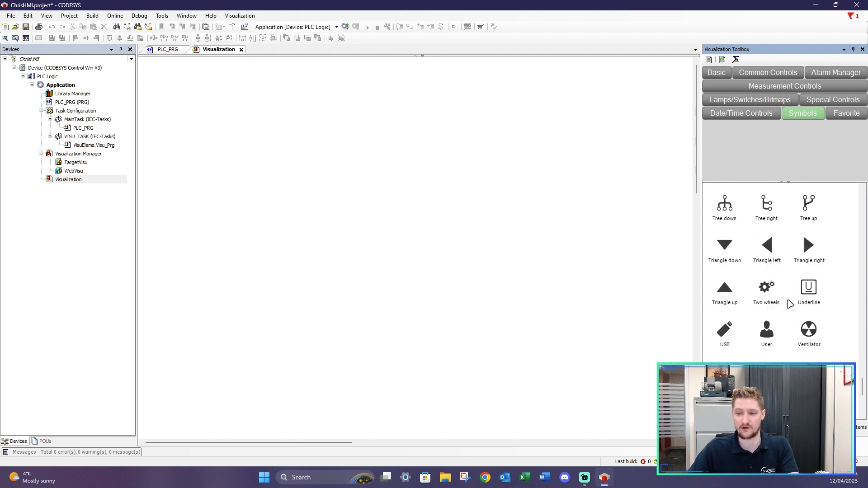
scroll(790, 305, "up", 20)
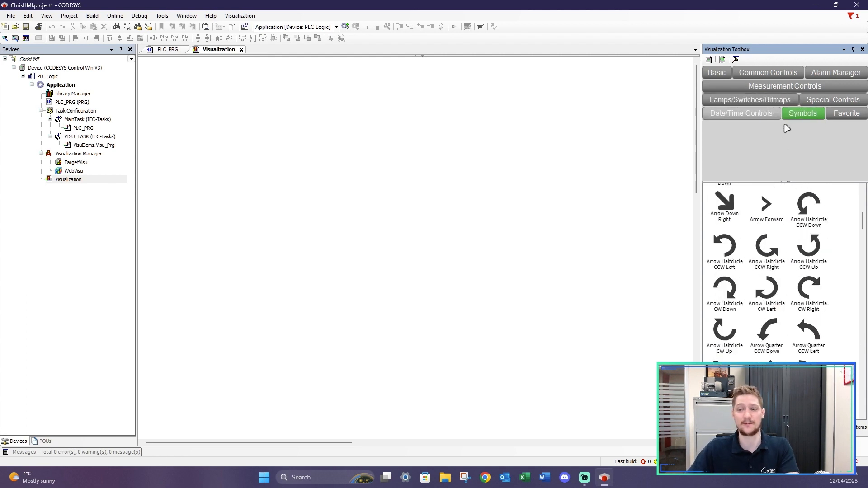
scroll(769, 271, "up", 5)
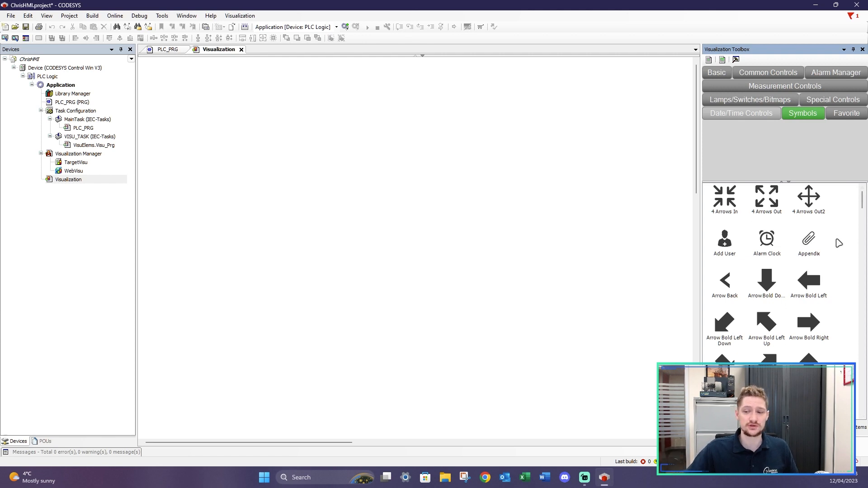
left_click(720, 441)
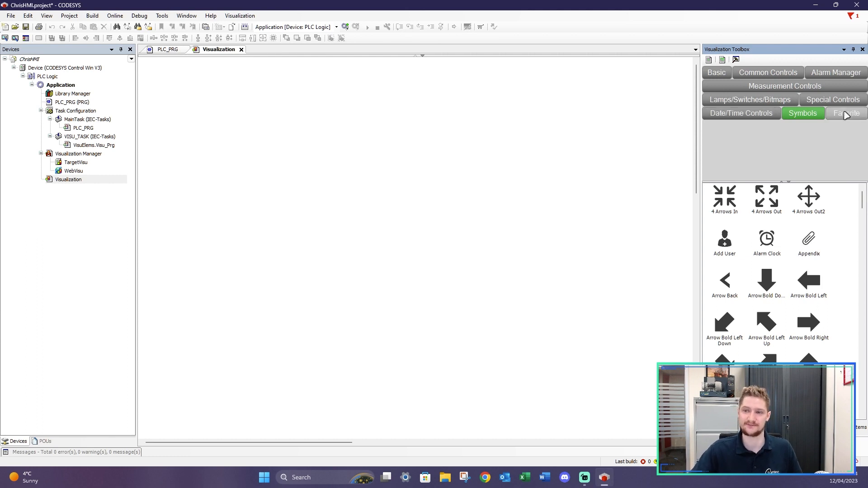
- Review the visualization elements in the Basic, Common Controls, Alarm Manager and Lamps/Switches/Bitmaps categories
left_click(715, 73)
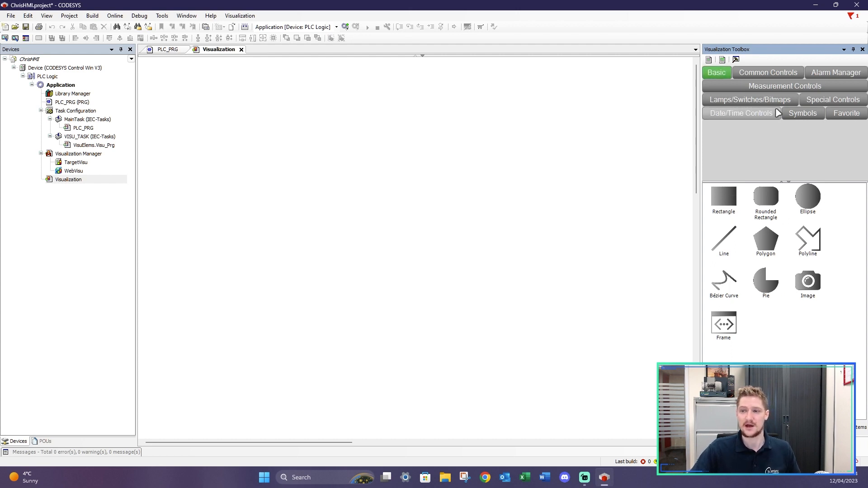
left_click(768, 75)
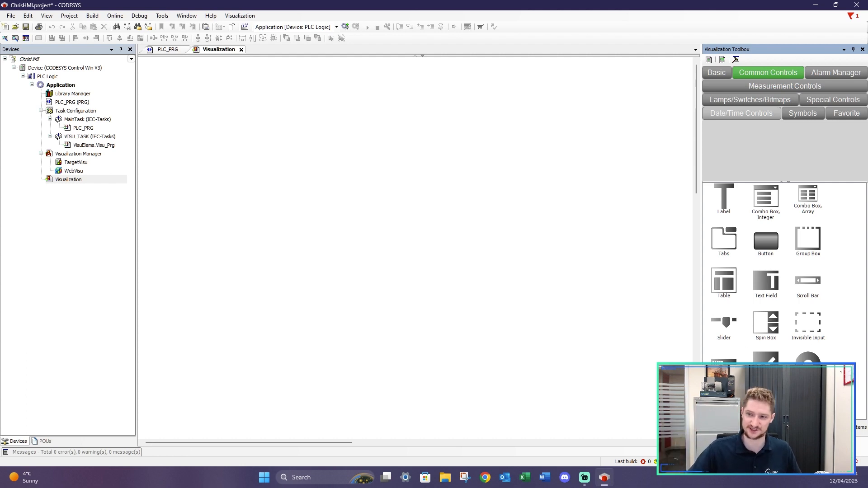
left_click(821, 73)
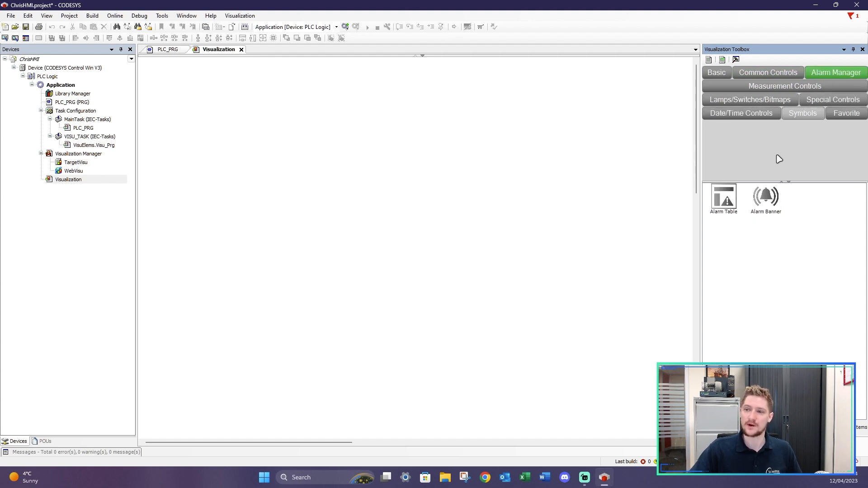
left_click(780, 105)
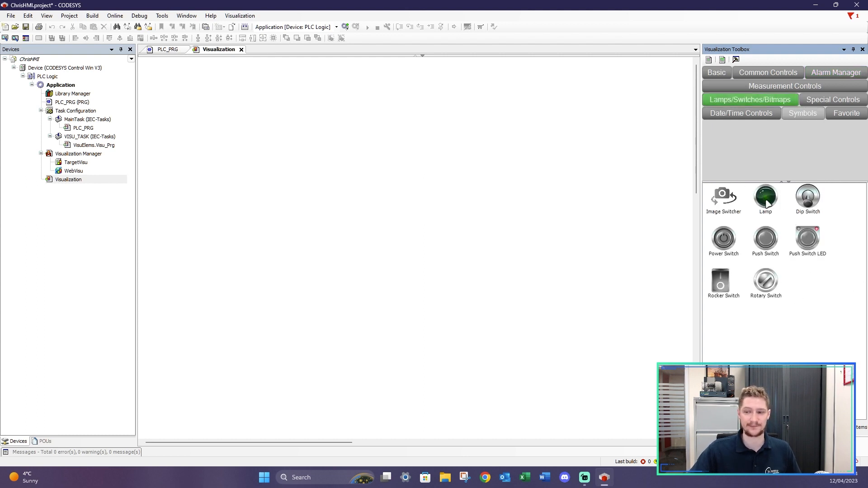
- Add a Lamp element to the visualization at about X 643, Y 224, checking the ladder rung in PLC_PRG along the way
left_click_drag(768, 203, 457, 145)
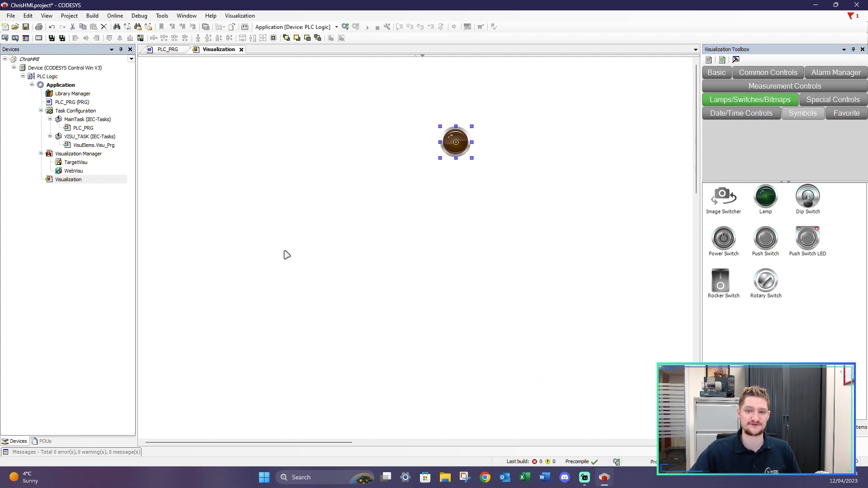
left_click(84, 129)
double_click(83, 130)
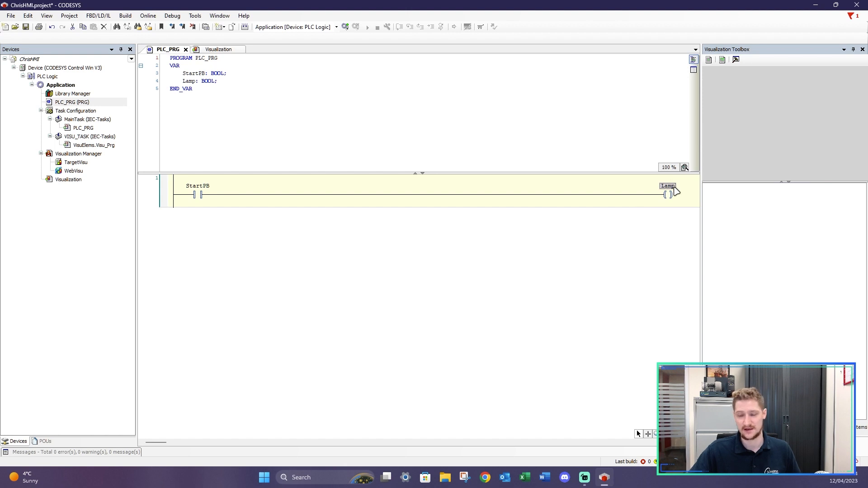
double_click(64, 181)
left_click_drag(453, 139, 447, 173)
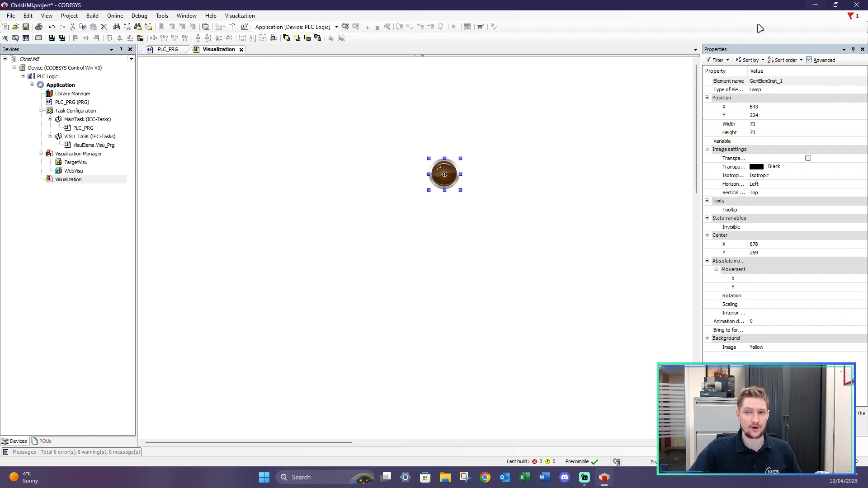
- Set the lamp element's Y position to 300
left_click(759, 109)
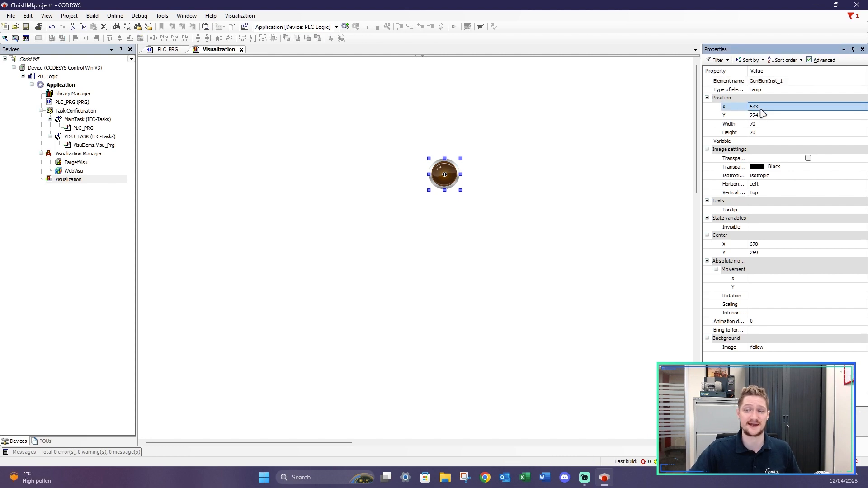
left_click(759, 115)
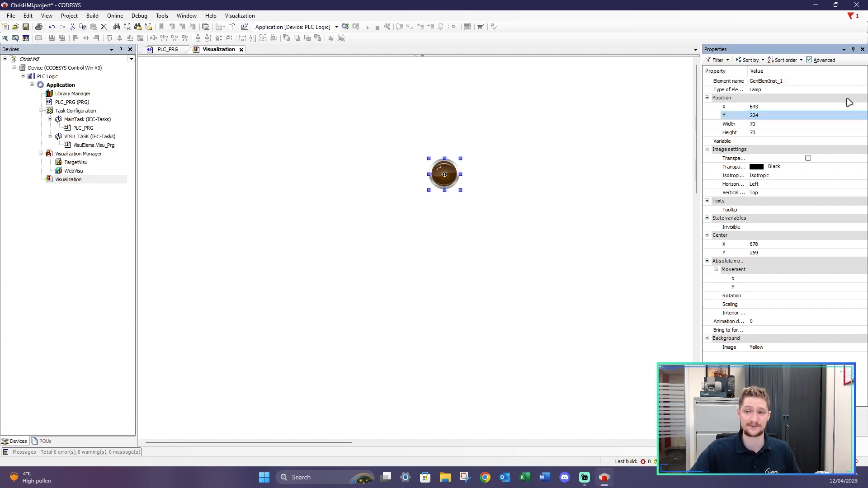
left_click(758, 116)
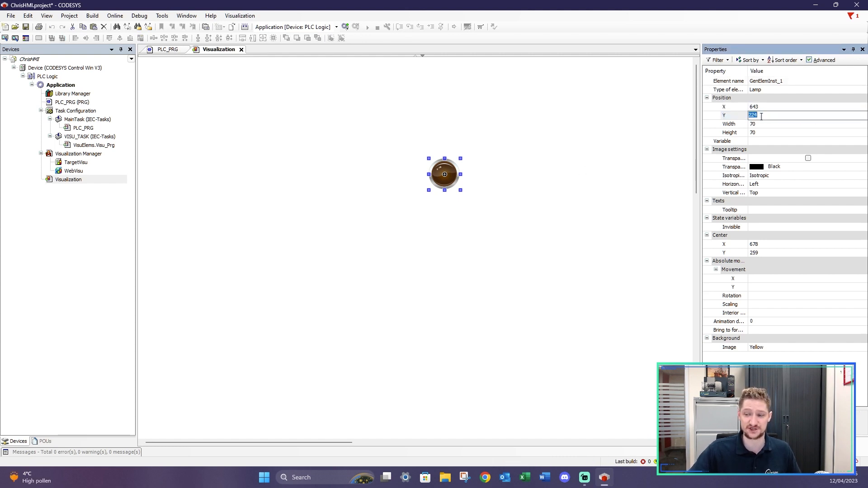
type("3")
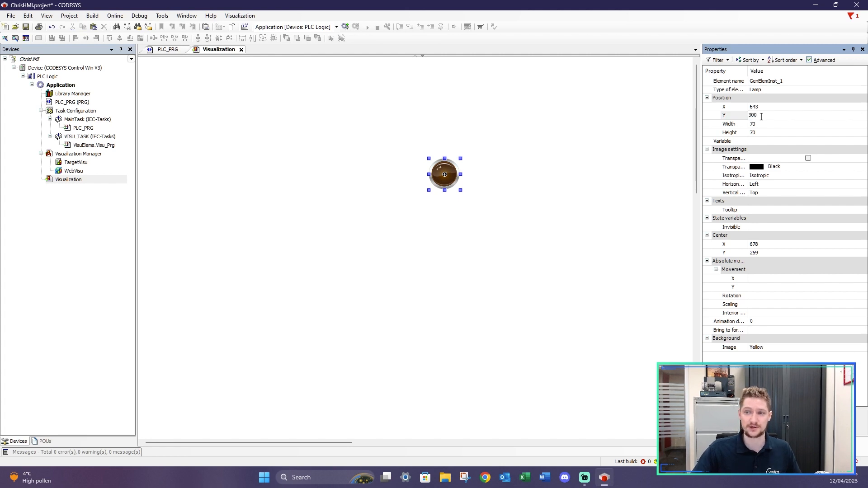
type("00")
key("Return")
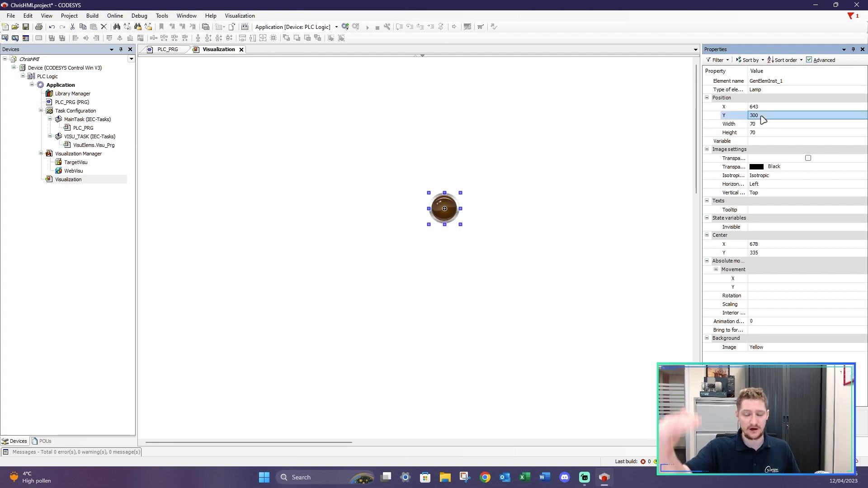
- Set the lamp element's width and height to 80
left_click(761, 124)
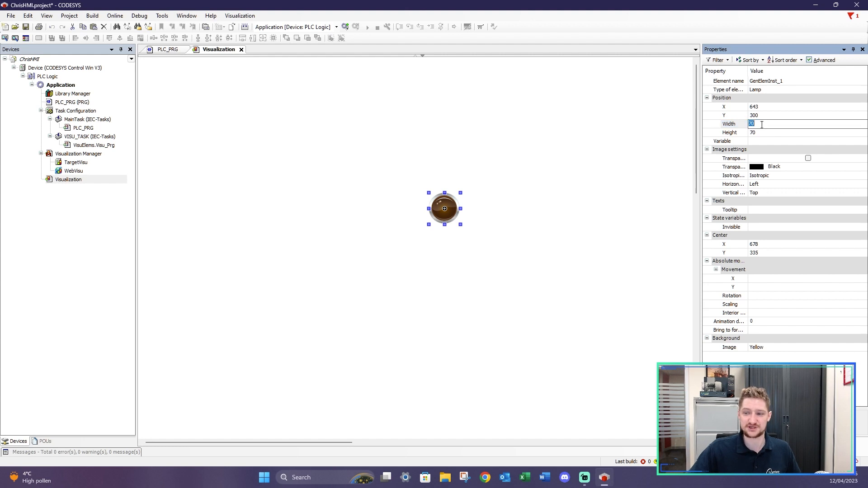
type("80")
key("Return")
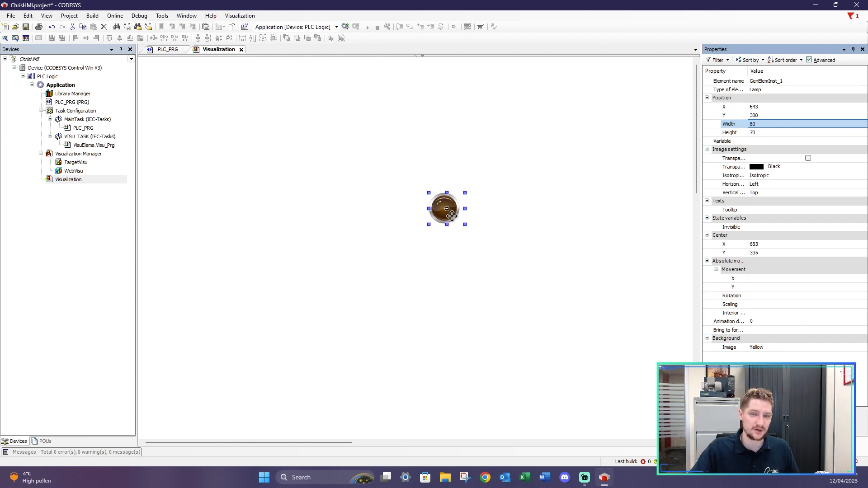
left_click(760, 133)
type("80")
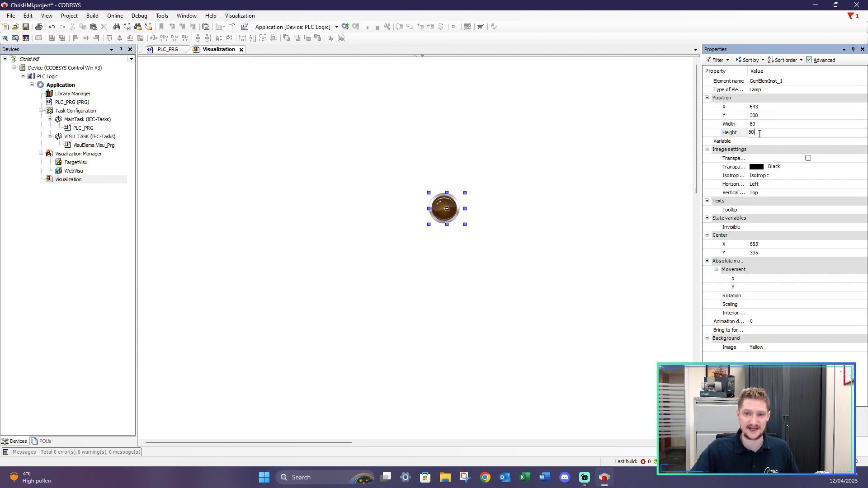
key("Return")
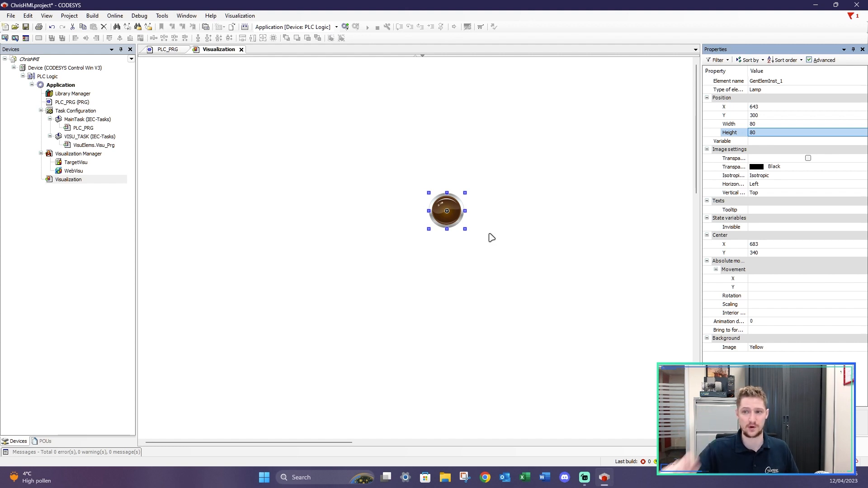
- Increase the lamp element's width and height to 90
left_click(769, 124)
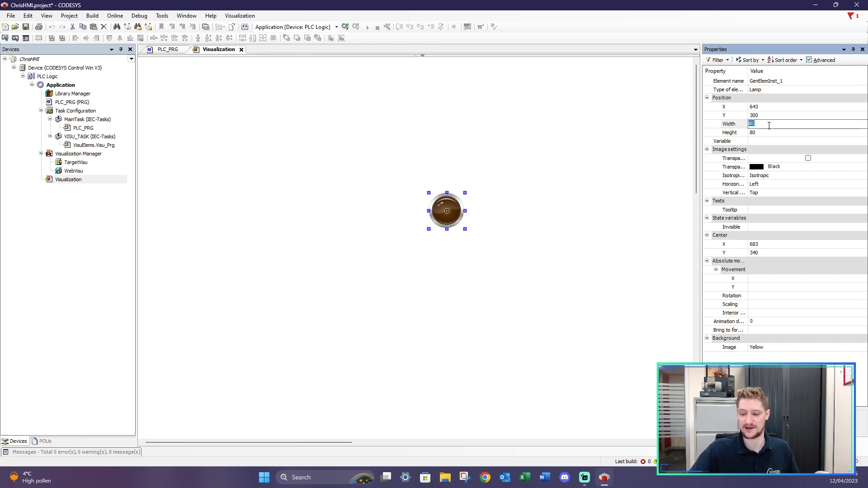
type("90")
key("Return")
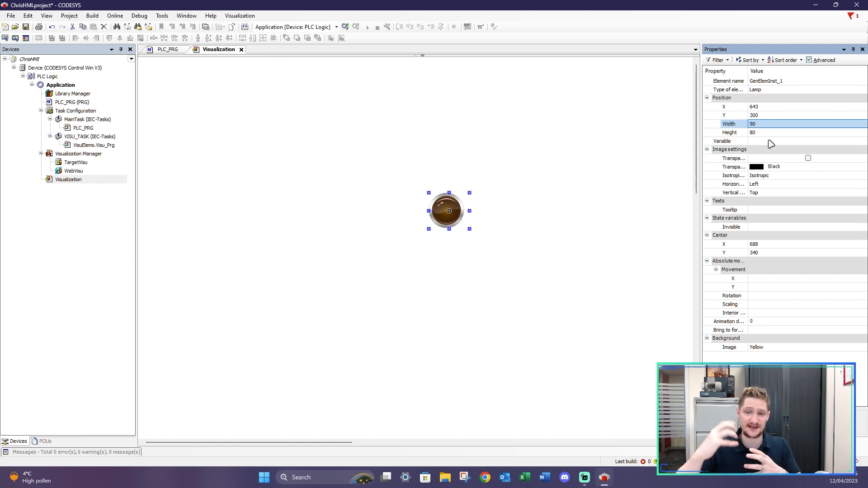
left_click(764, 132)
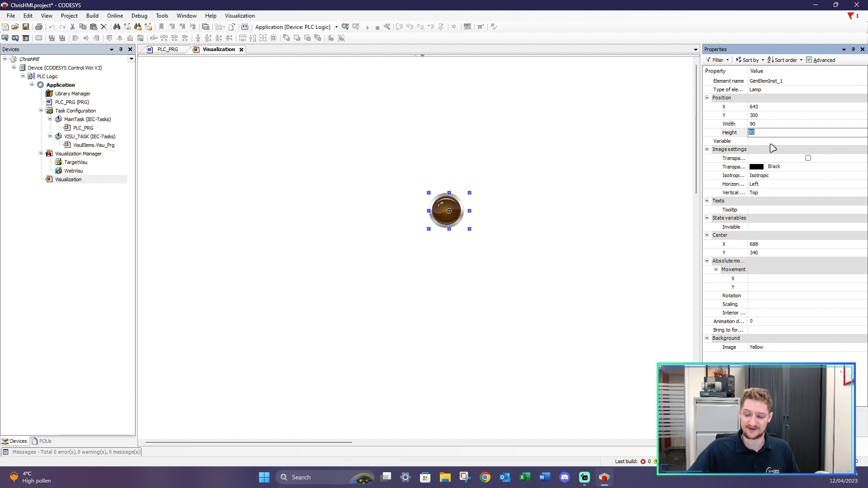
type("90")
key("Return")
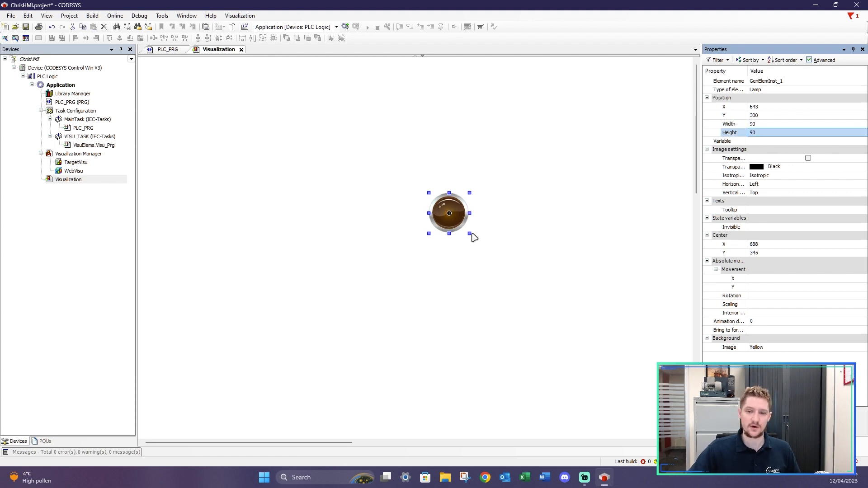
- Enlarge the lamp freehand to about 154 by 166, and set its width and height to exactly 100
left_click_drag(471, 235, 503, 270)
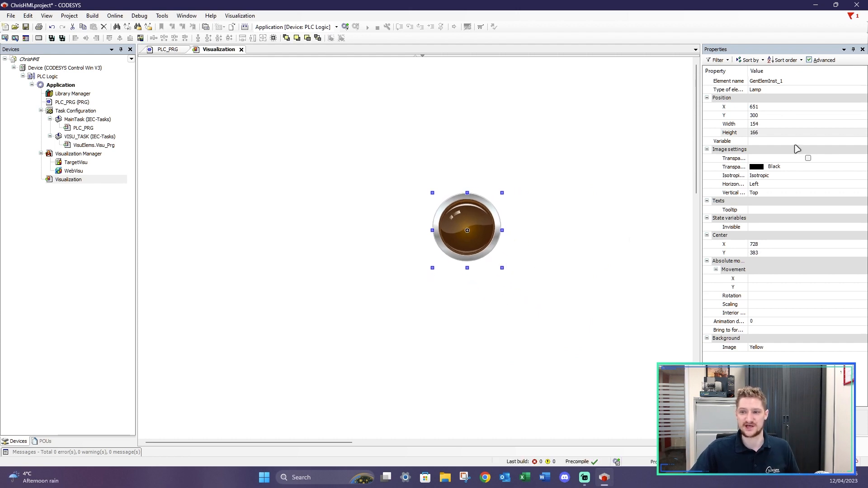
left_click(756, 126)
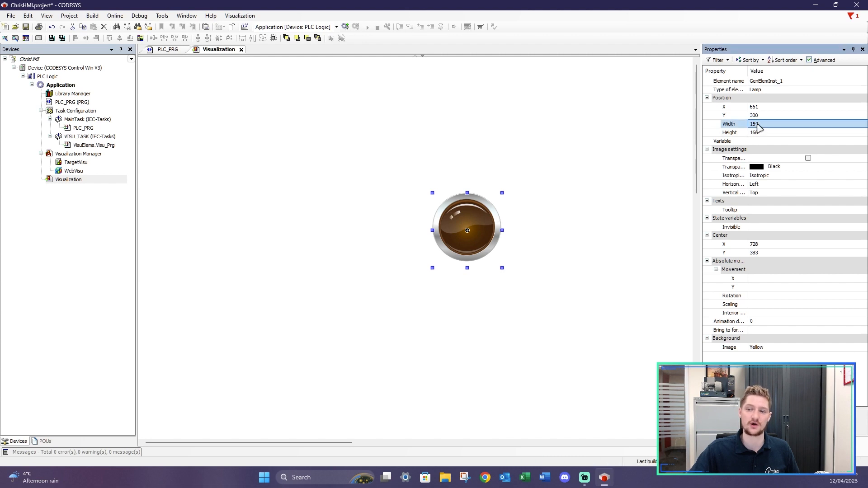
left_click(763, 126)
type("100")
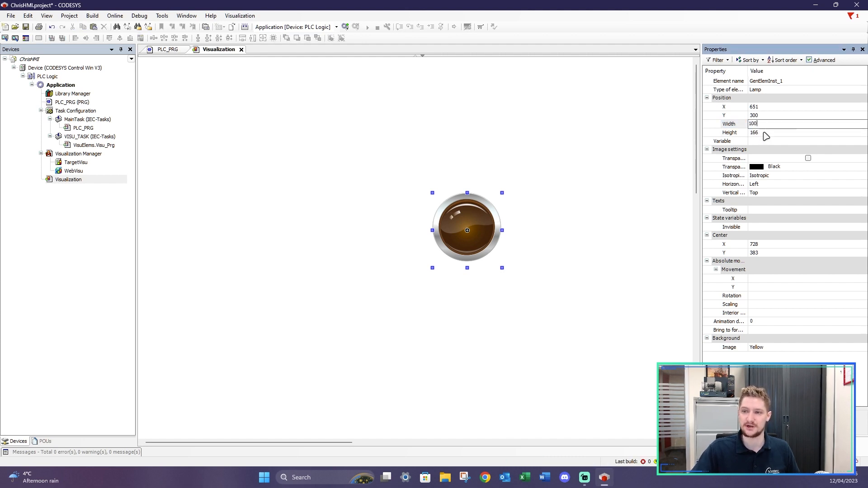
left_click(764, 134)
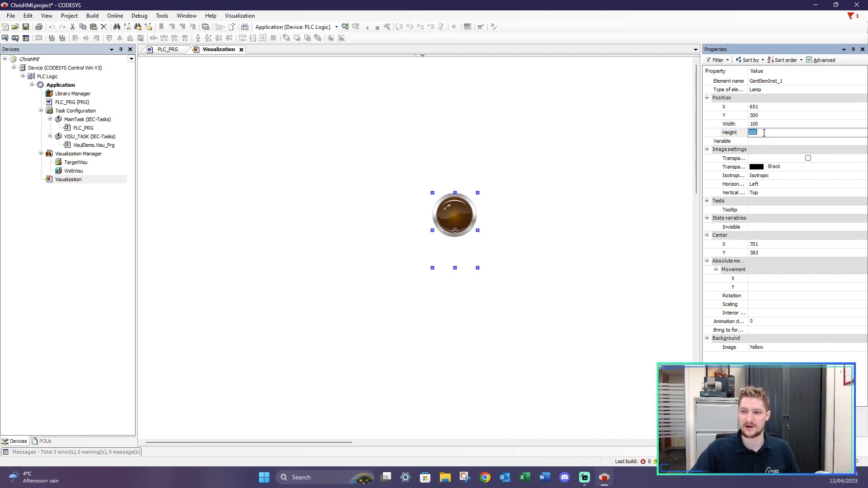
type("100")
key("Return")
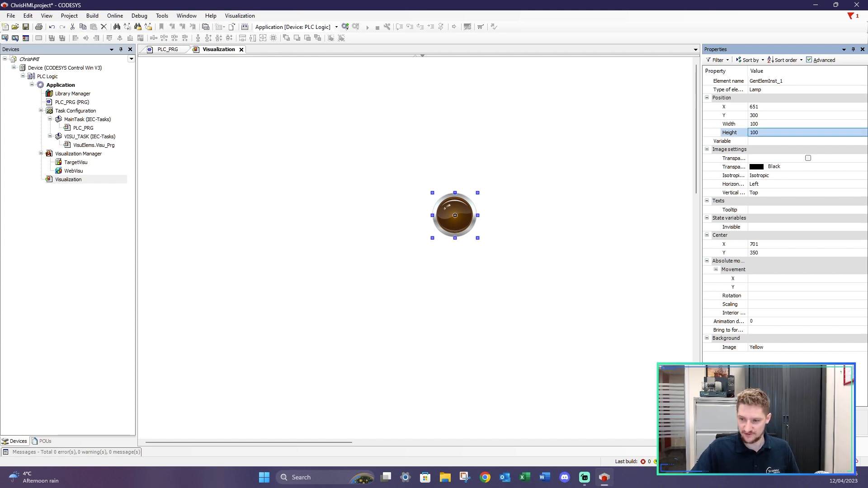
- Add a Button element from the Common Controls category beside the lamp, about 146 by 78 at about X 219, Y 313
left_click(734, 441)
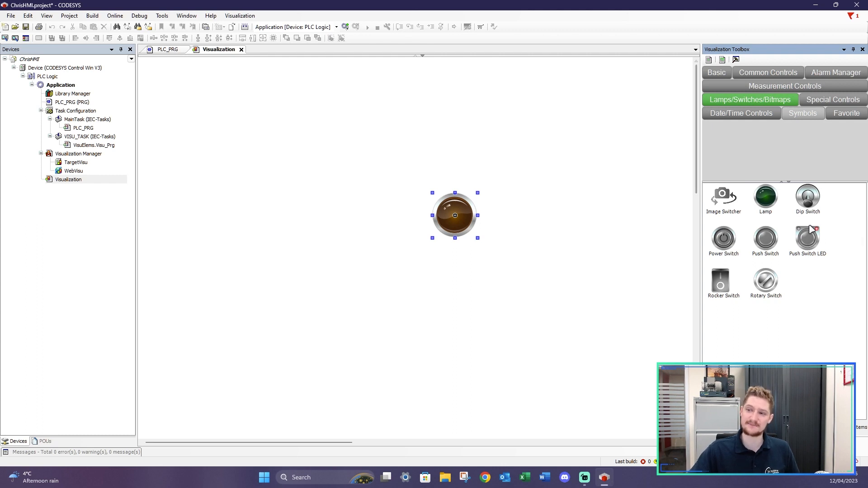
left_click(786, 77)
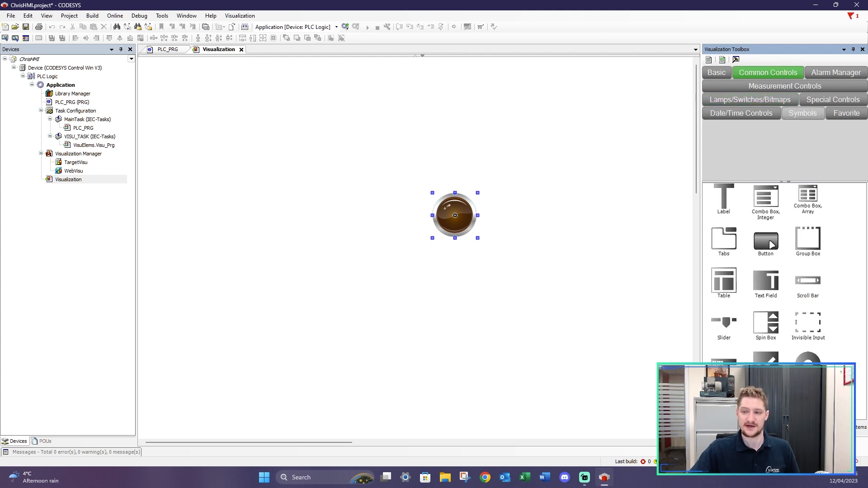
left_click_drag(529, 197, 291, 225)
left_click(290, 281)
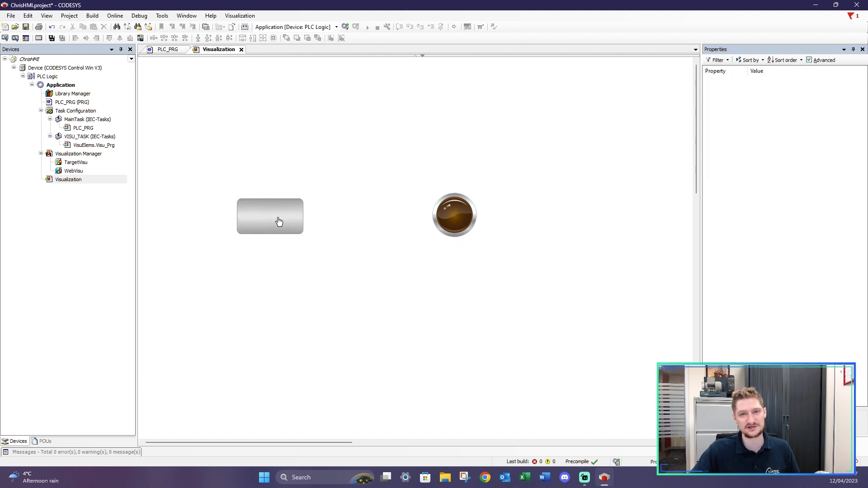
- Set the button element's width to 150 and its height to 75
left_click(279, 222)
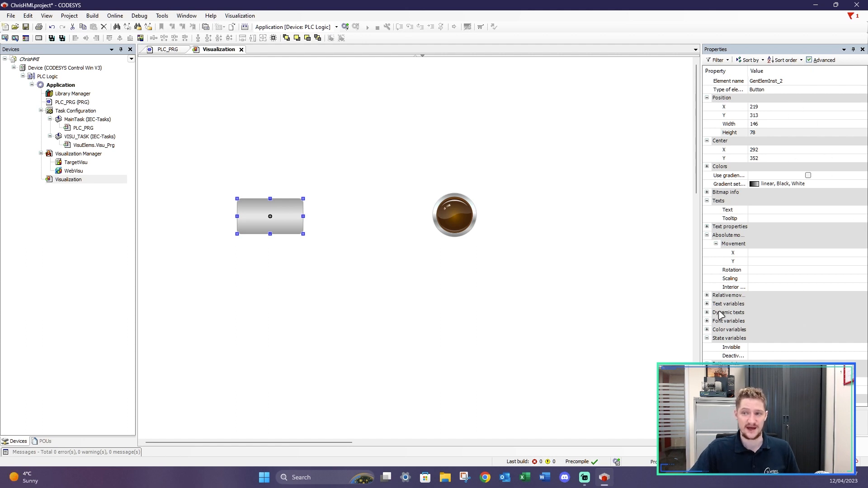
left_click(758, 132)
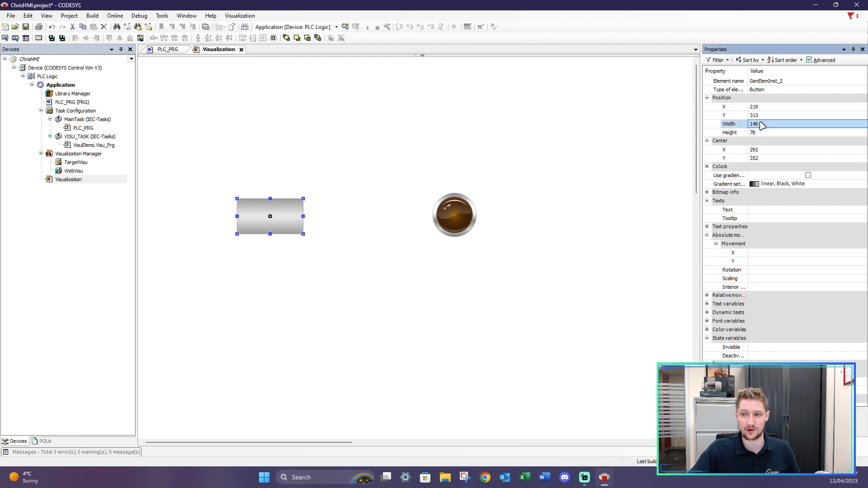
left_click(760, 125)
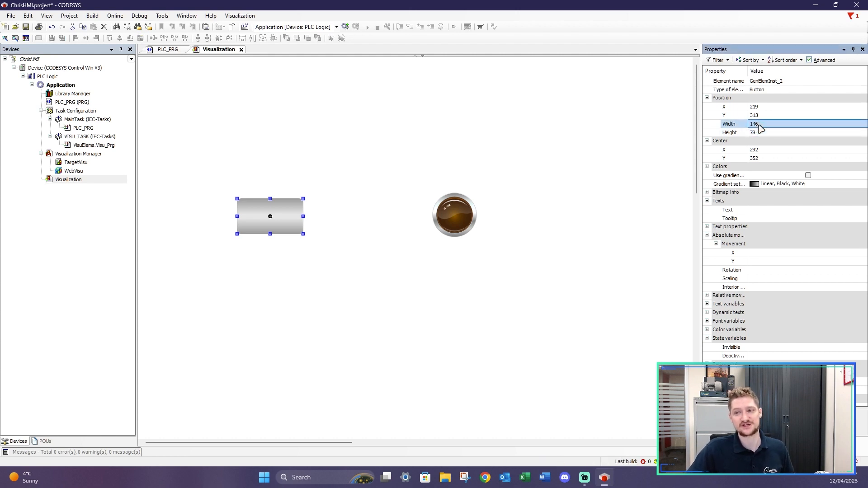
type("150")
key("Return")
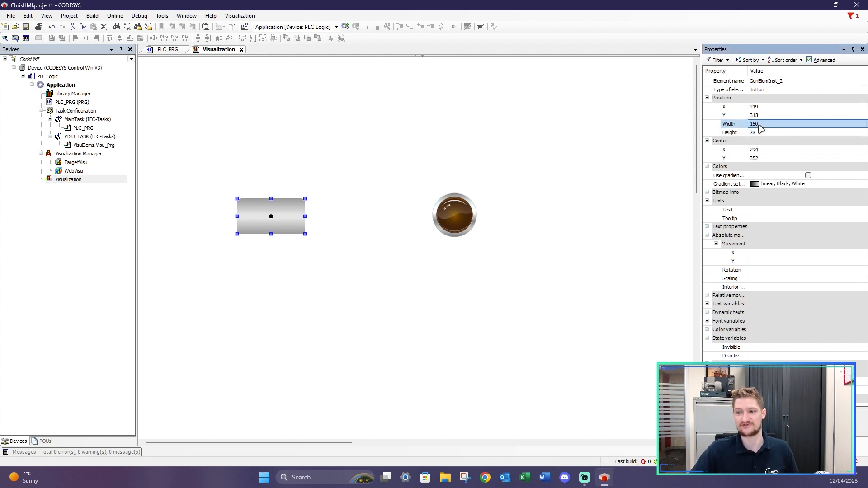
left_click(758, 133)
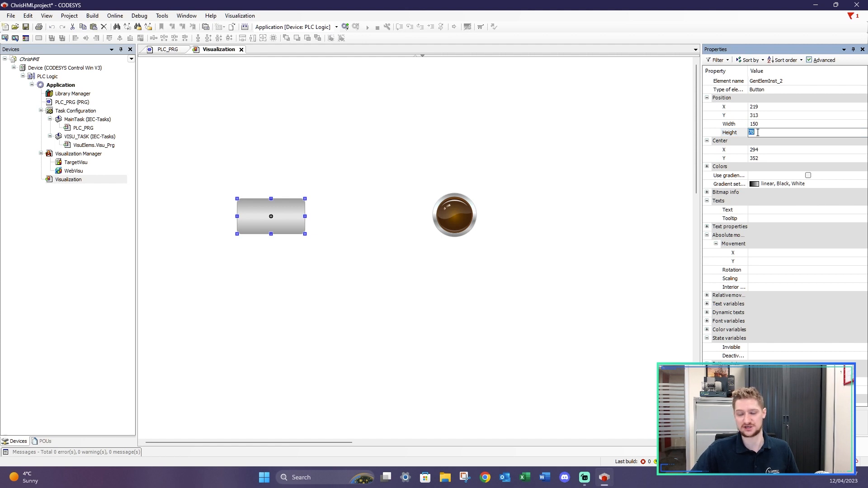
type("75")
key("Return")
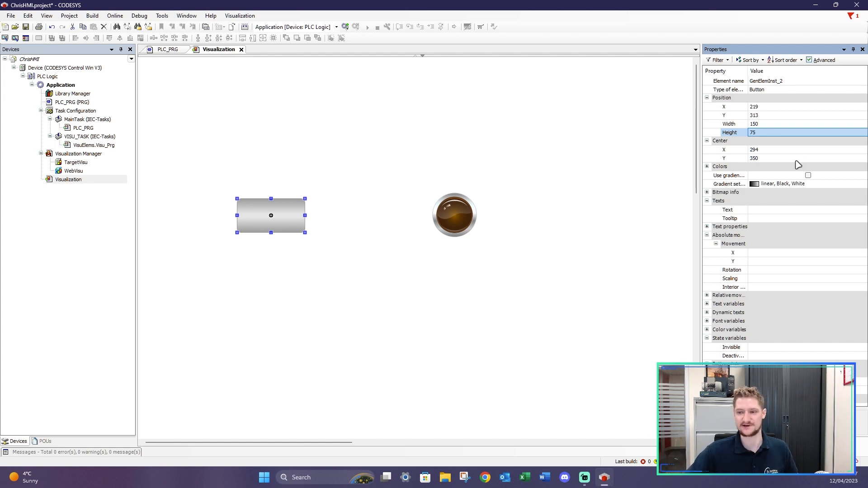
- Collapse the button's position and center properties and set its displayed text to StartPB
left_click(708, 140)
left_click(707, 98)
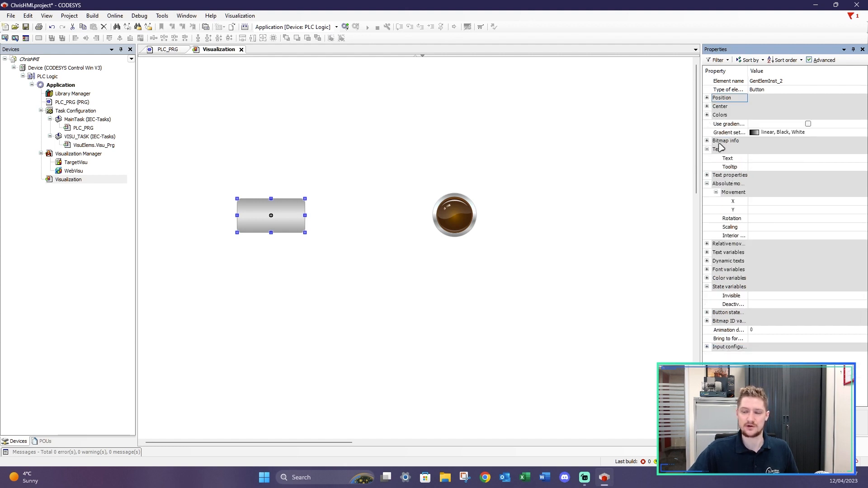
left_click(749, 158)
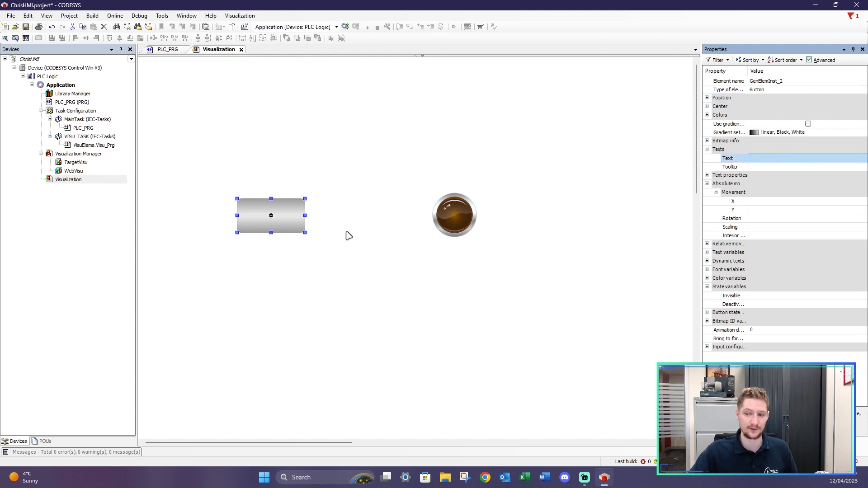
left_click(772, 158)
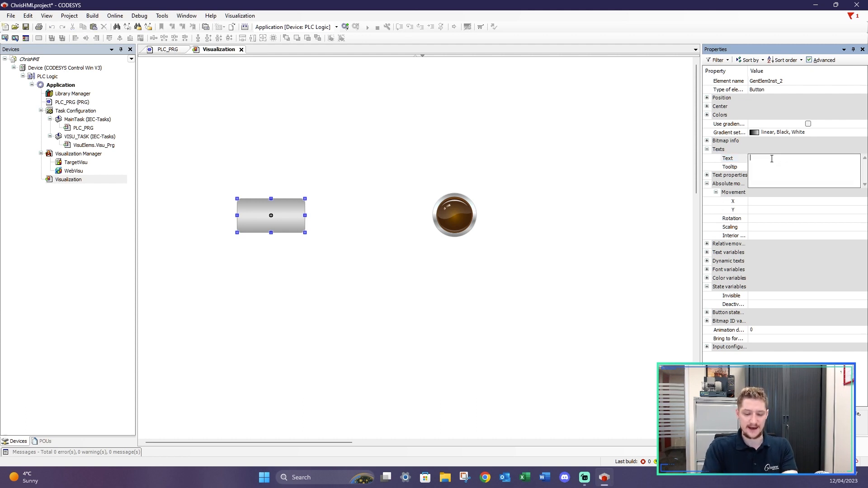
type("StartPB")
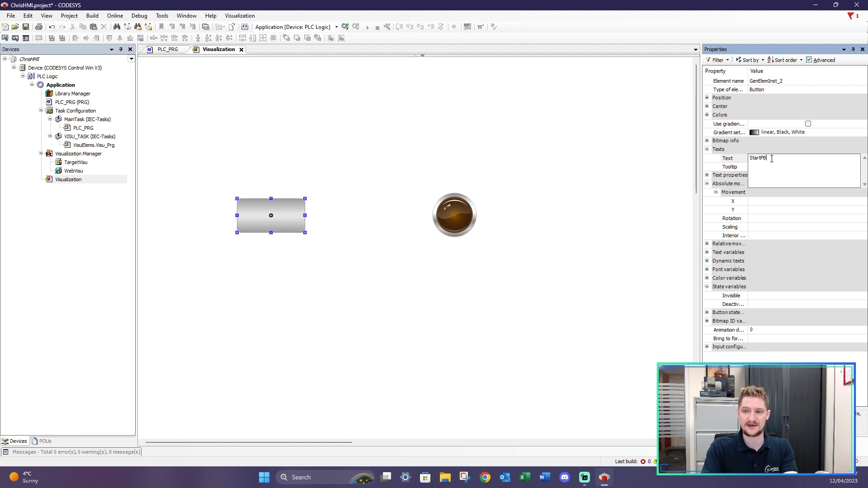
key("Return")
left_click(391, 331)
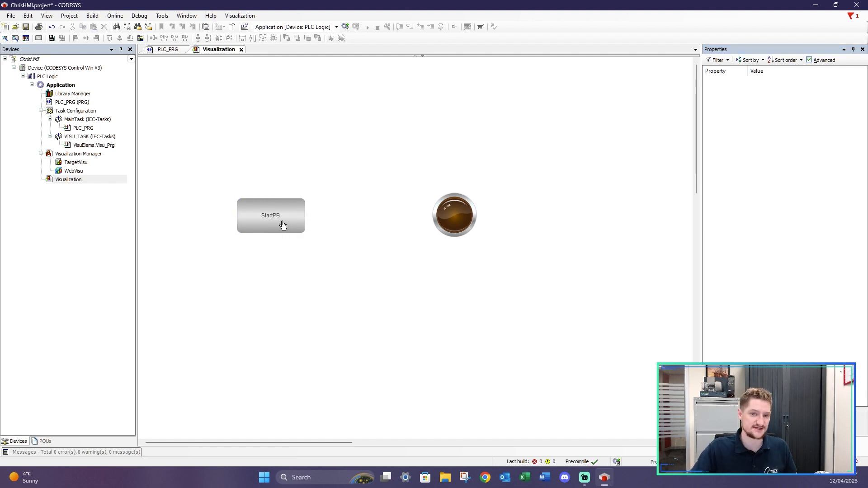
double_click(279, 217)
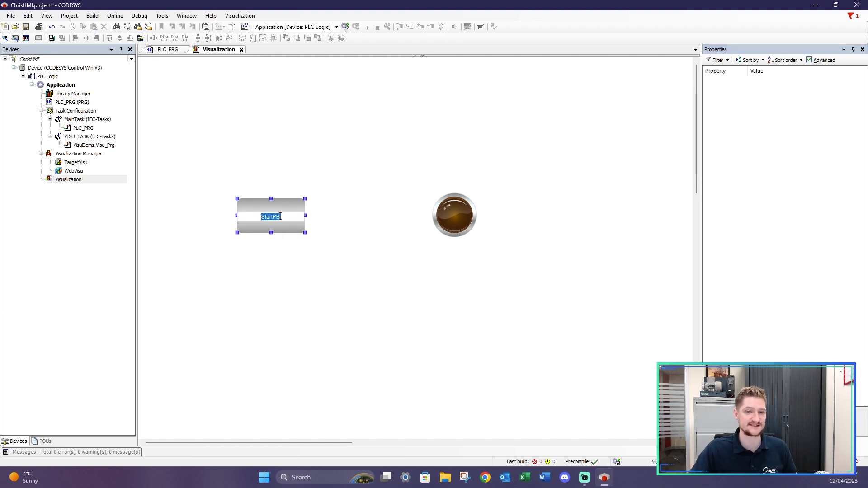
left_click(305, 264)
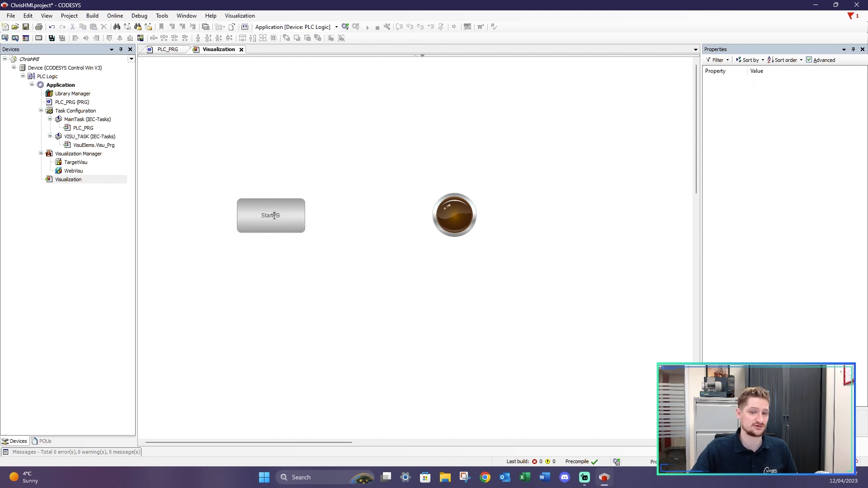
double_click(280, 221)
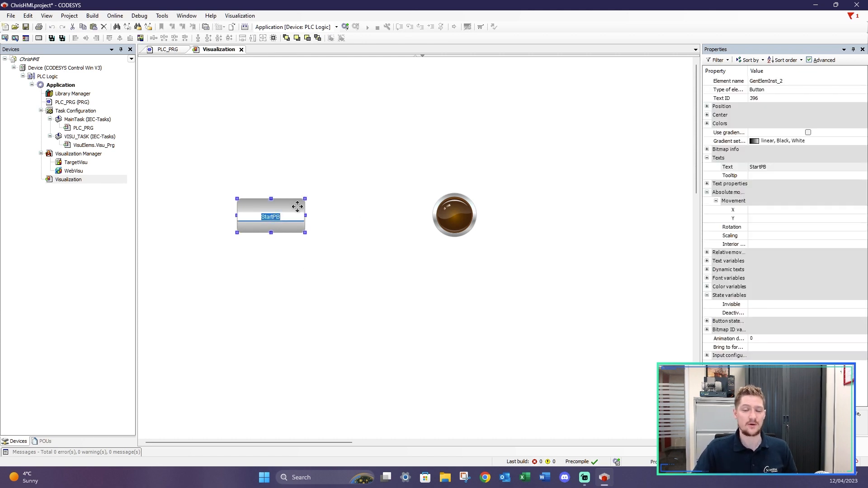
left_click(369, 162)
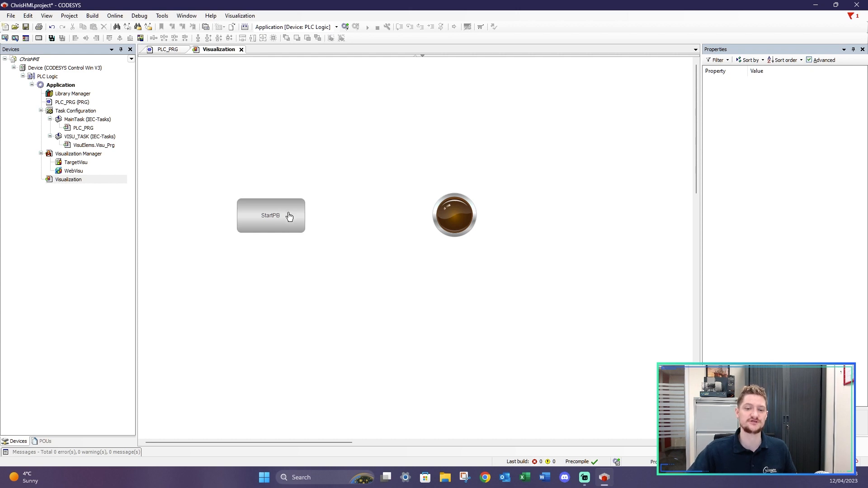
- Select the StartPB button element and expand its text properties
left_click(312, 224)
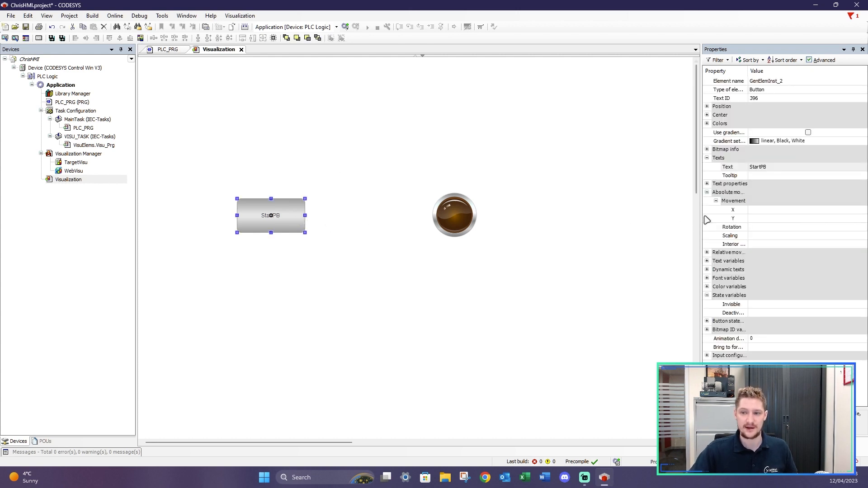
left_click(707, 184)
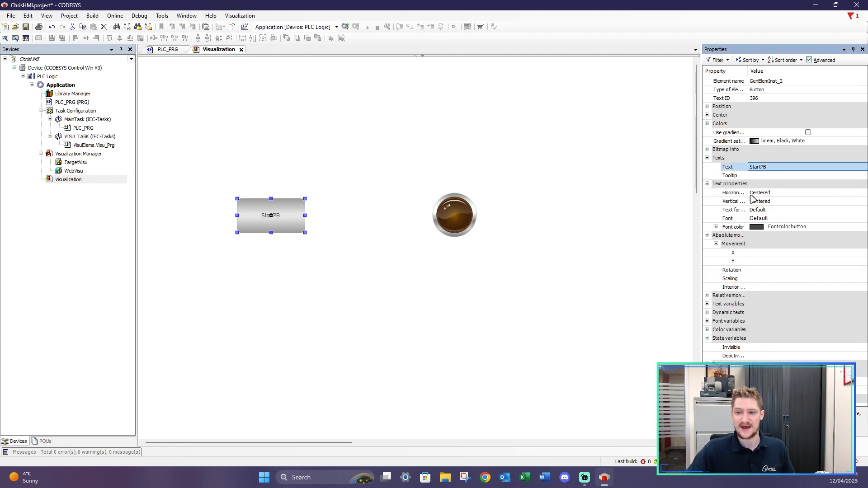
left_click(767, 195)
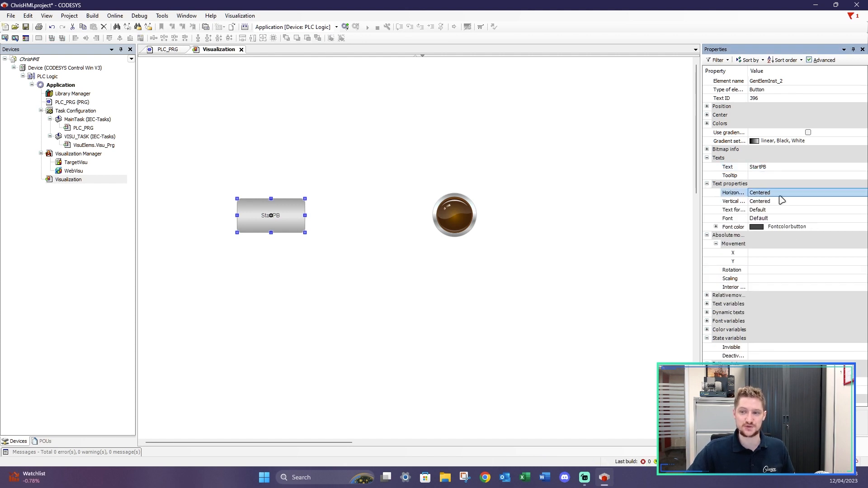
- Try the Left and Right horizontal alignments for the StartPB button's text
left_click(864, 193)
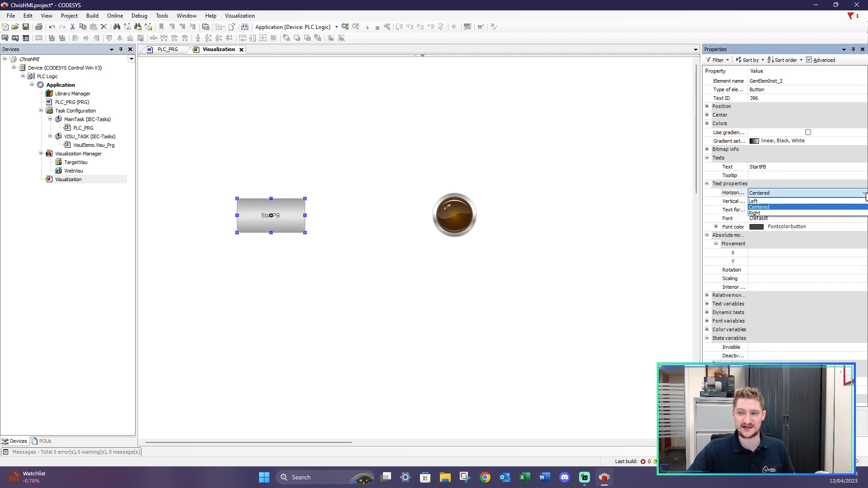
left_click(768, 201)
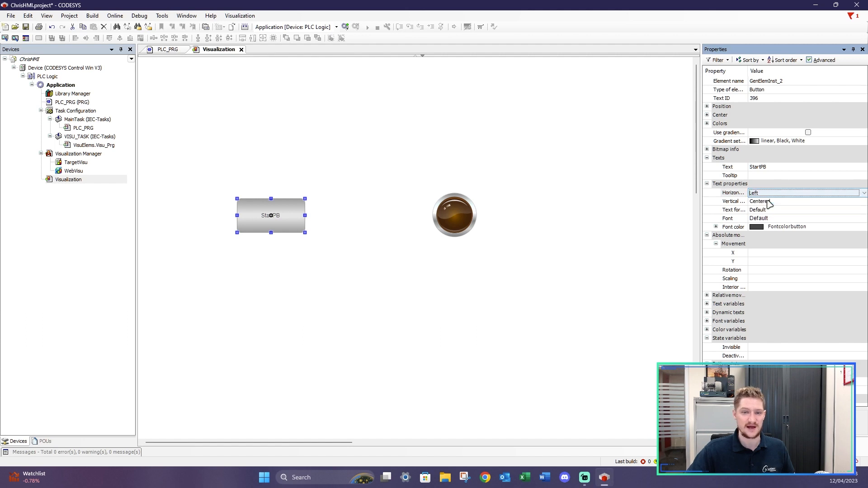
left_click(865, 193)
left_click(797, 218)
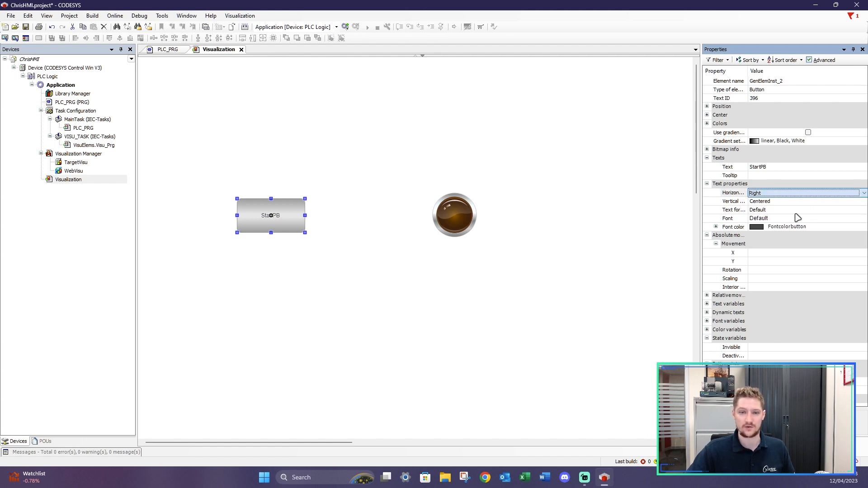
- Keep the StartPB text's vertical alignment at Centered and restore its horizontal alignment to Centered
left_click(863, 202)
left_click(865, 202)
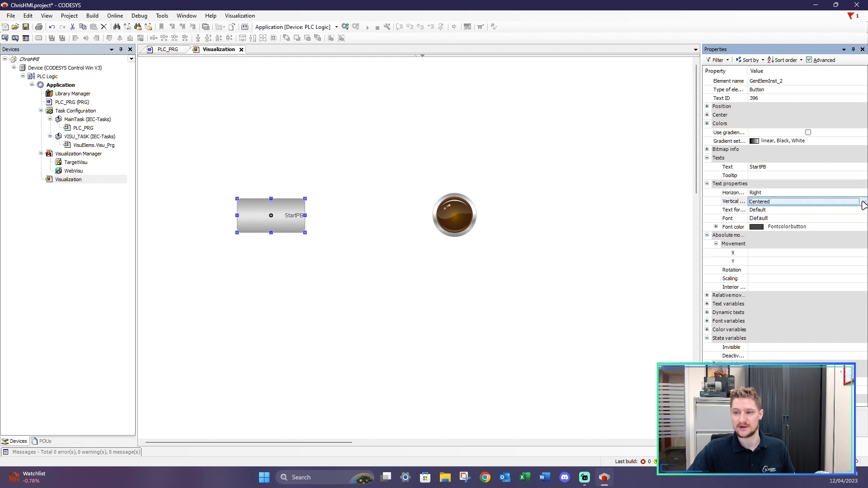
left_click(864, 202)
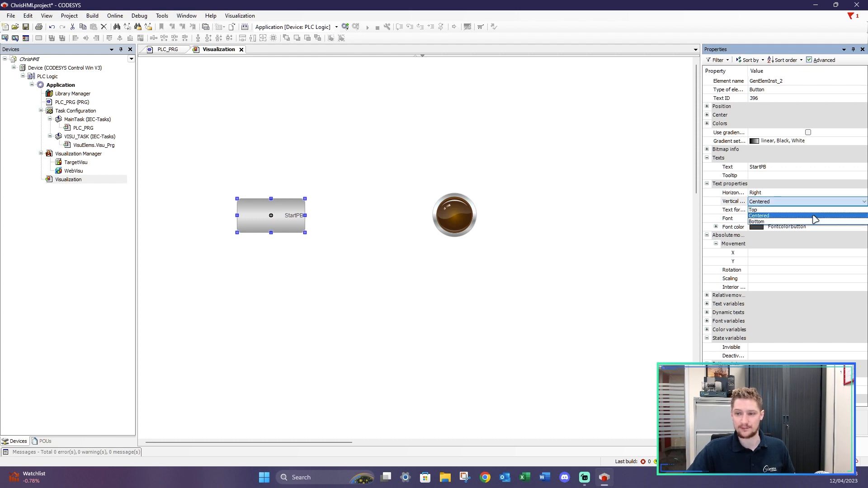
left_click(813, 216)
left_click(843, 194)
left_click(846, 194)
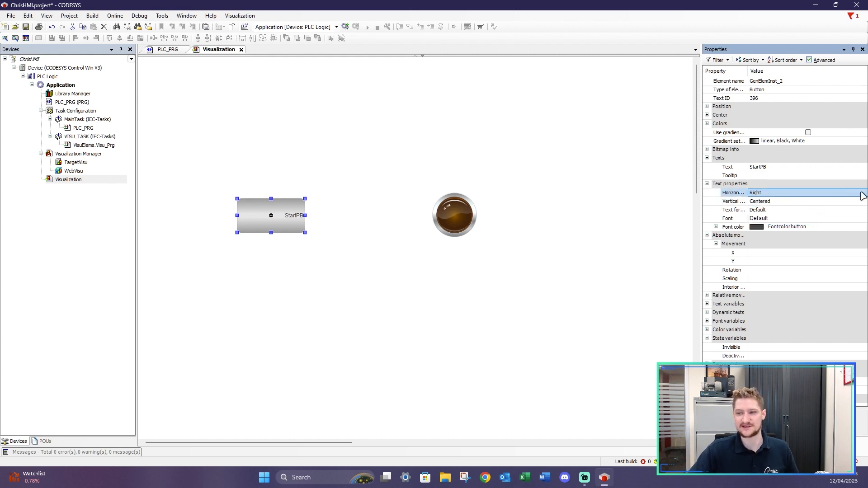
left_click(846, 194)
left_click(815, 207)
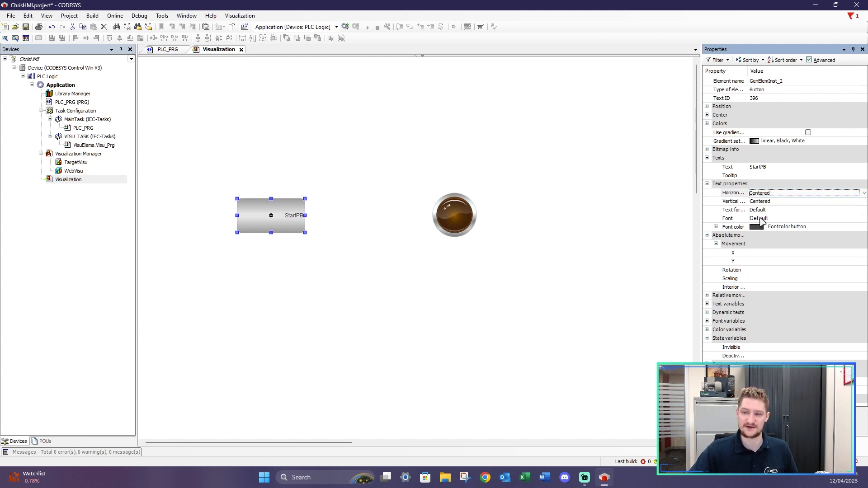
- Browse the predefined font styles for the StartPB button's text without changing the font
left_click(762, 219)
left_click(762, 219)
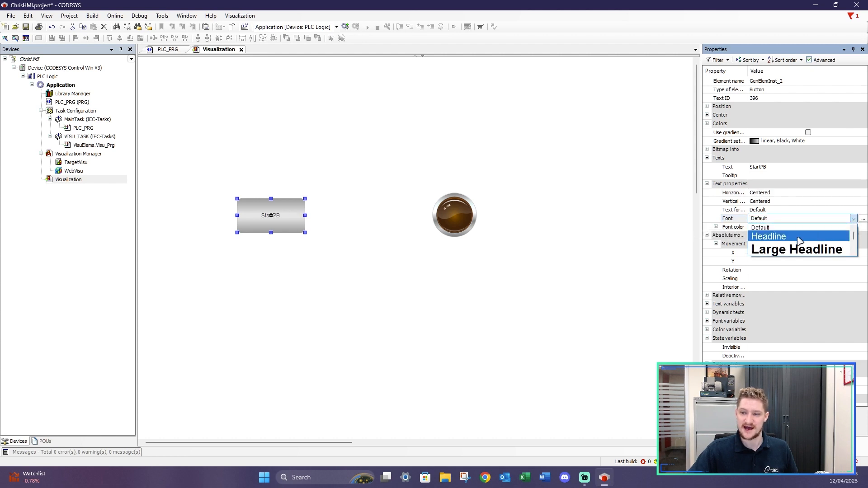
scroll(798, 244, "down", 3)
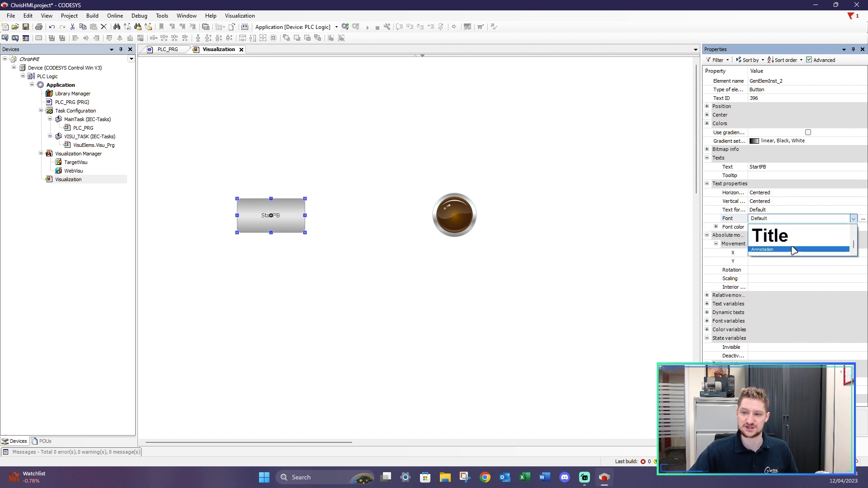
scroll(791, 247, "up", 3)
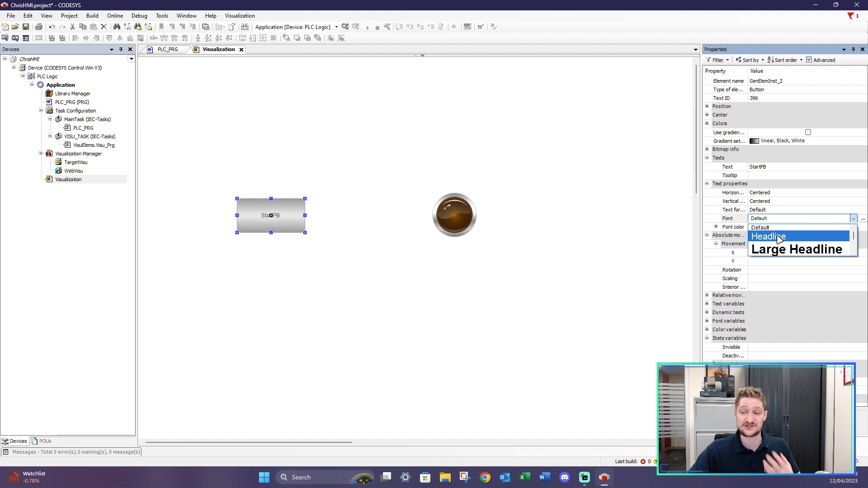
scroll(790, 239, "down", 1)
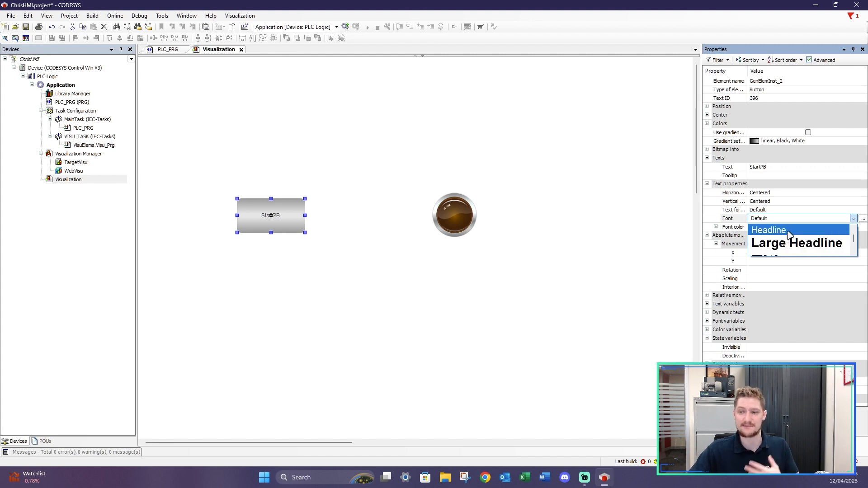
scroll(792, 248, "up", 1)
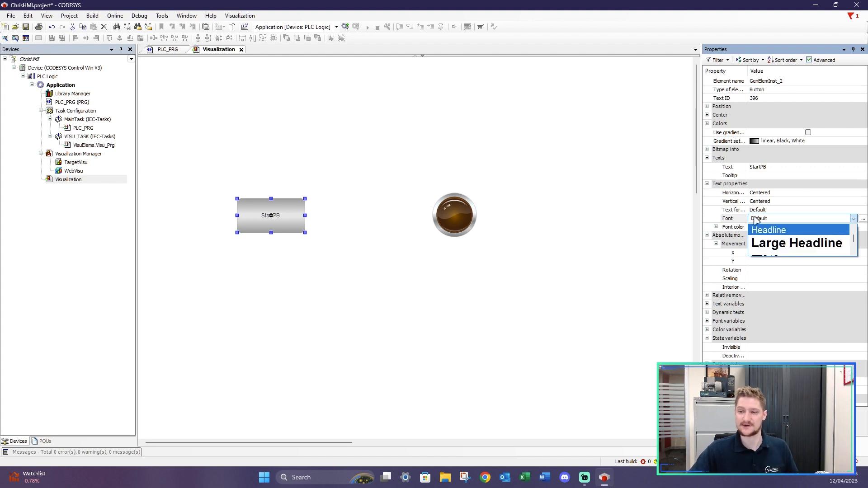
- Check the predefined font colors offered for the StartPB button's text
left_click(804, 226)
left_click(806, 227)
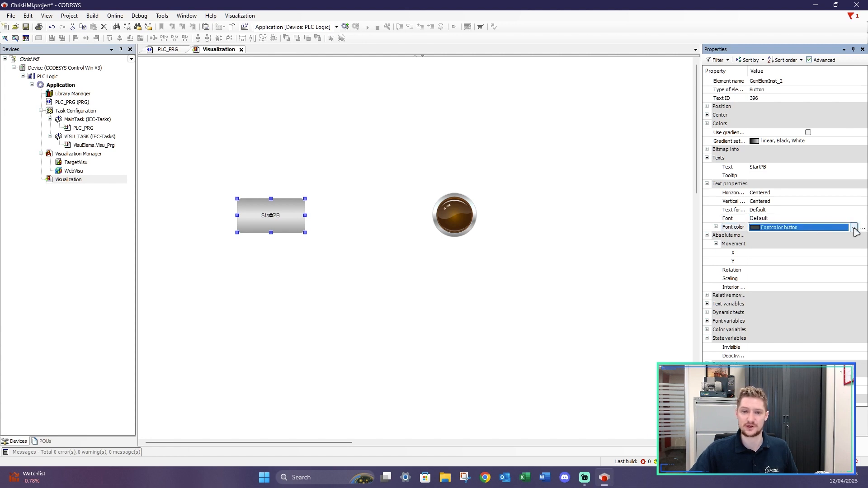
left_click(853, 228)
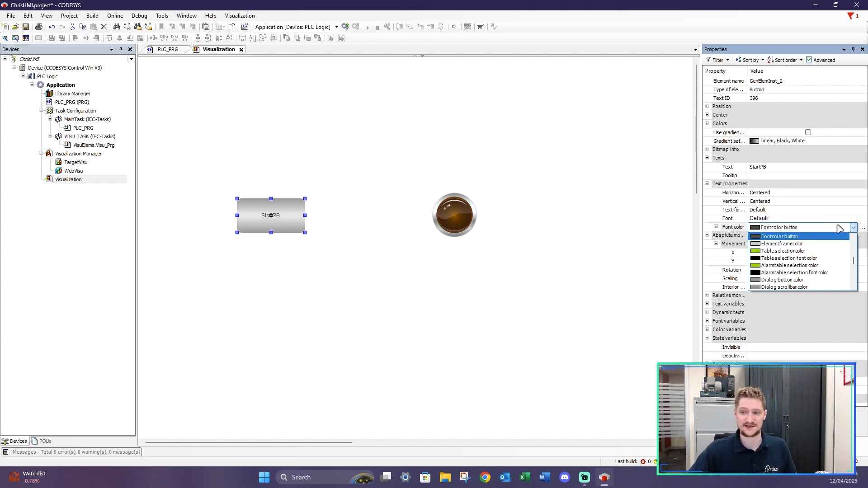
left_click(853, 228)
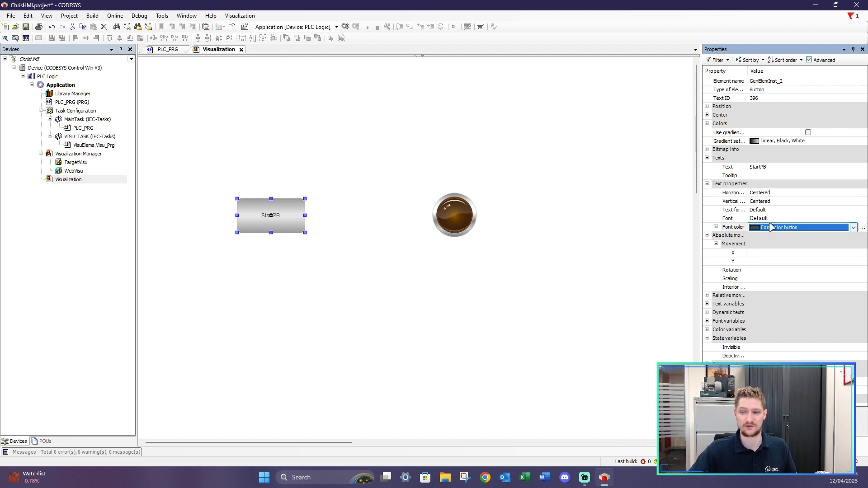
- Set the StartPB button's font color to pink (255, 128, 192) from the basic colours
left_click(863, 229)
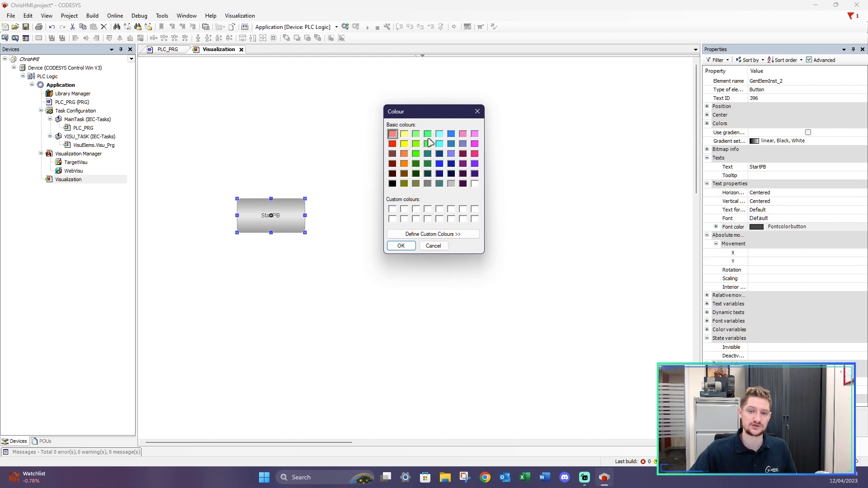
left_click(461, 134)
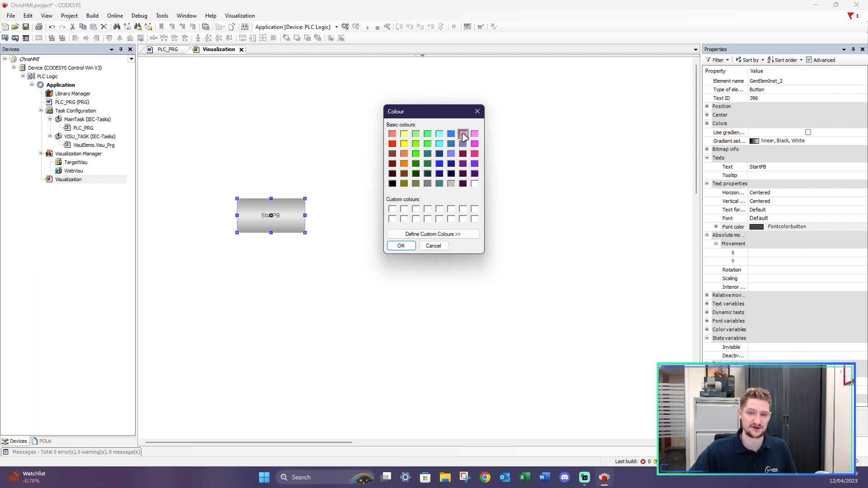
left_click(400, 246)
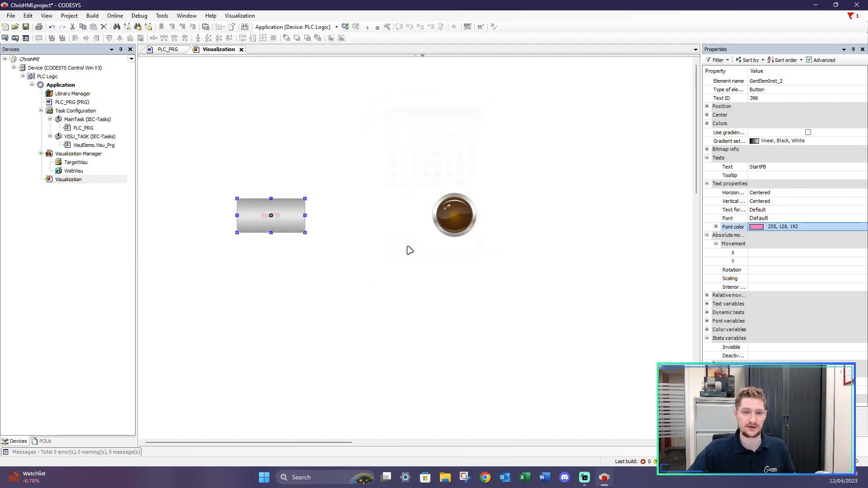
left_click(284, 210)
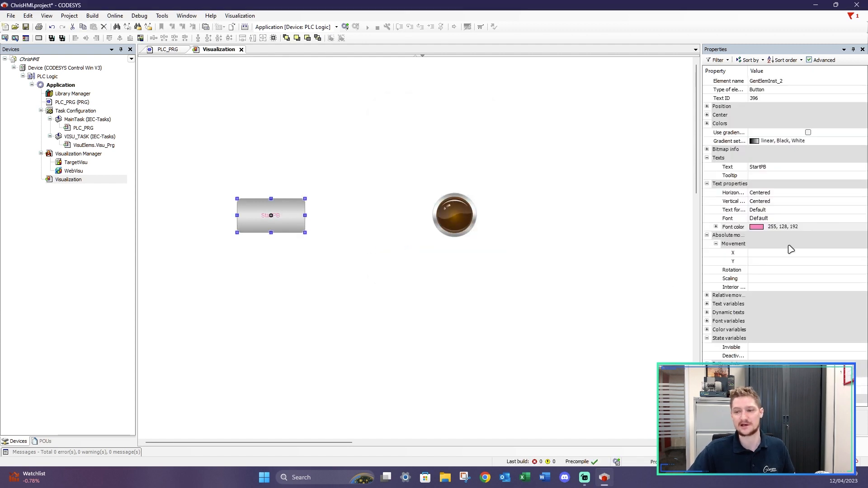
- Set the StartPB button's font color to dark navy (0, 0, 64) from the basic colours
left_click(815, 227)
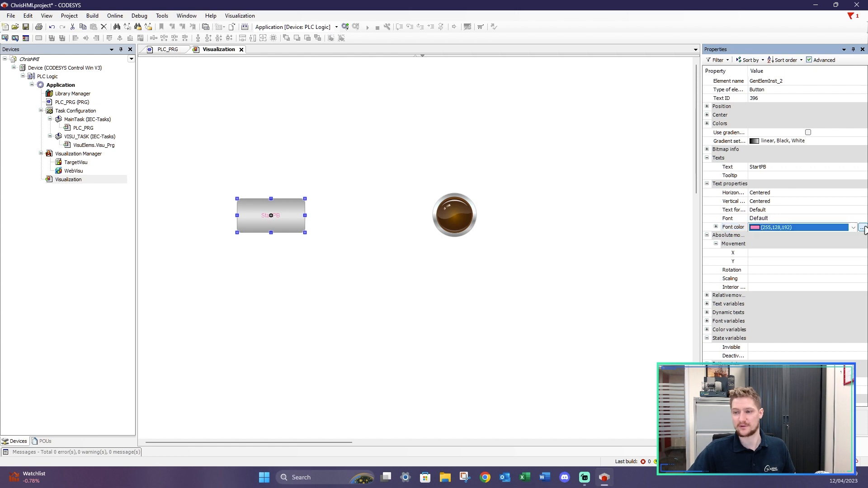
left_click(864, 227)
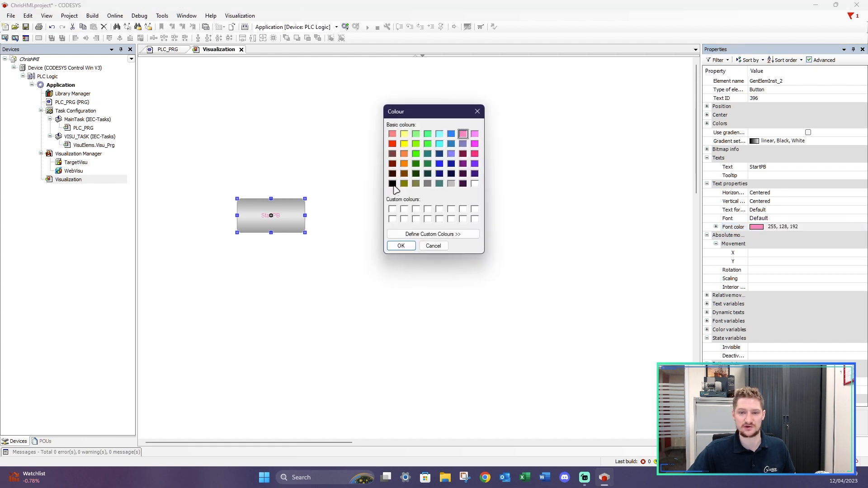
left_click(453, 183)
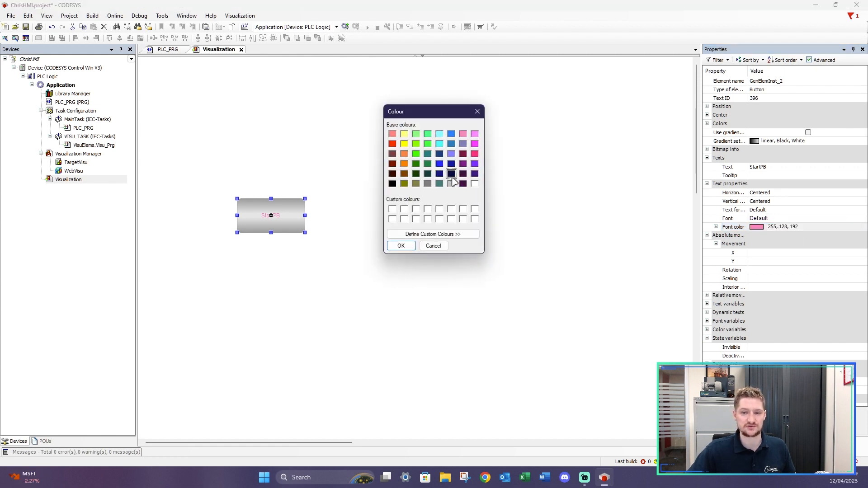
left_click(401, 246)
left_click(411, 253)
left_click(292, 217)
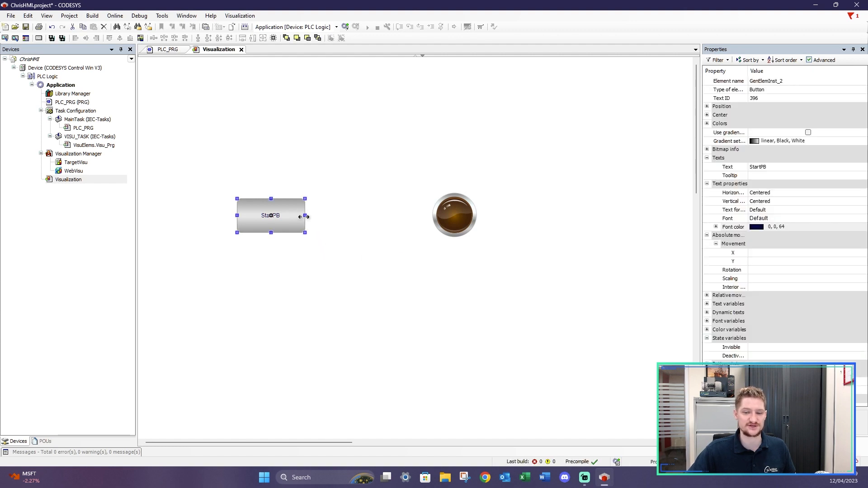
- Expand the font color property to view its transparency setting, and check the text format property
left_click(719, 228)
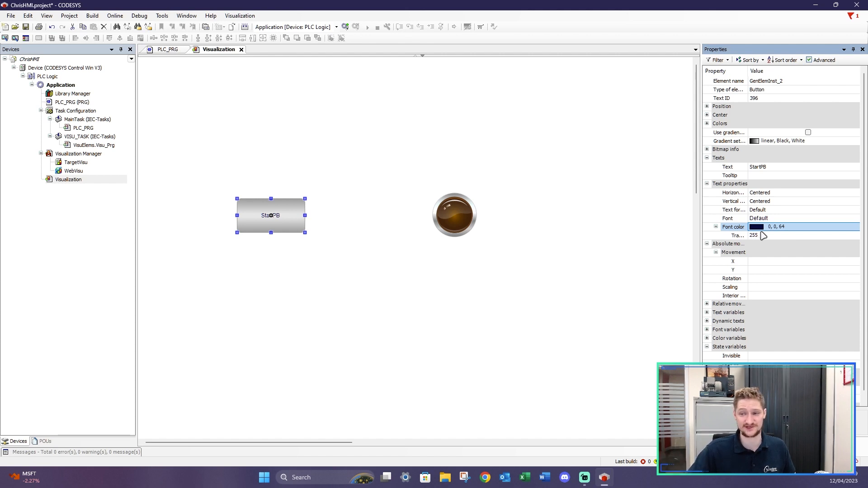
left_click(768, 210)
left_click(767, 210)
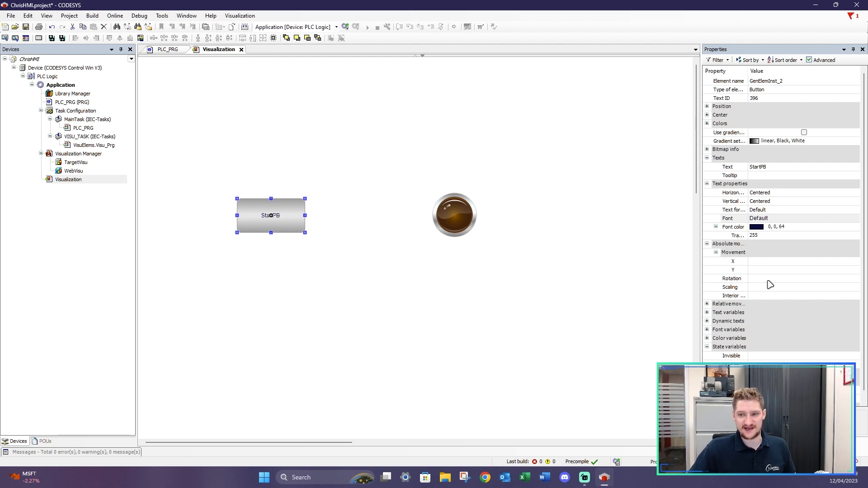
- Set the font of the StartPB button's text to Headline
left_click(782, 219)
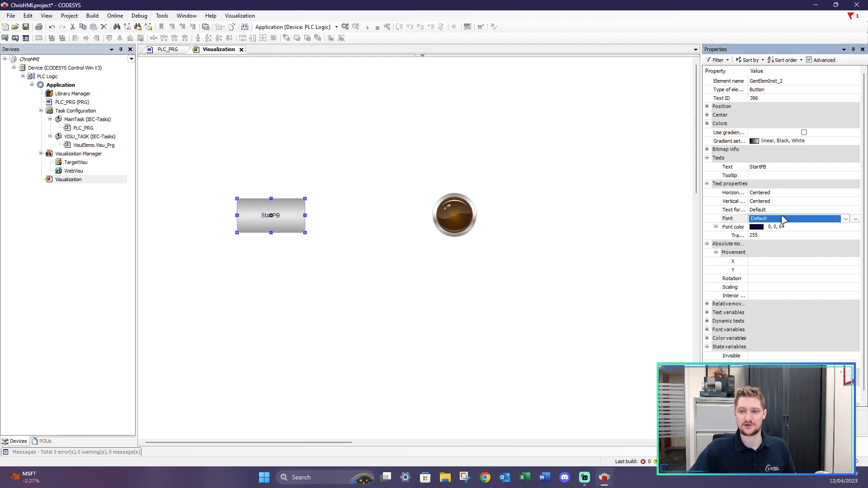
left_click(845, 219)
scroll(821, 239, "down", 1)
left_click(821, 230)
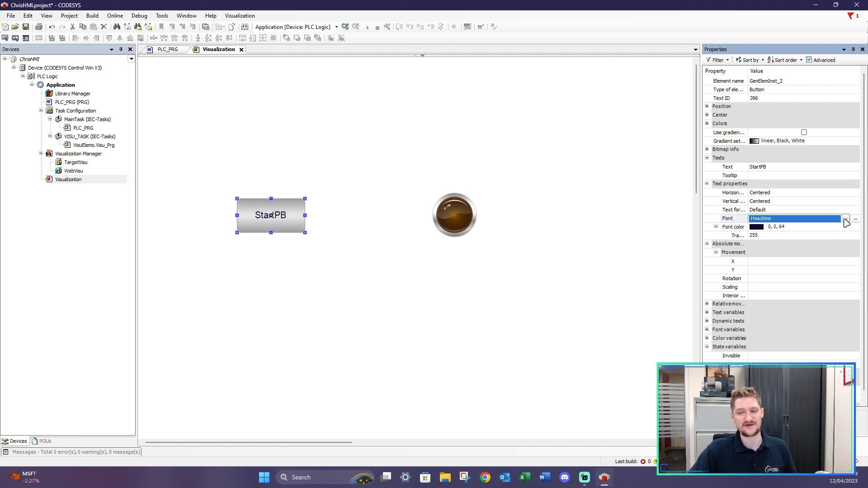
- Set the font of the StartPB button's text to Default
left_click(845, 219)
scroll(829, 233, "up", 1)
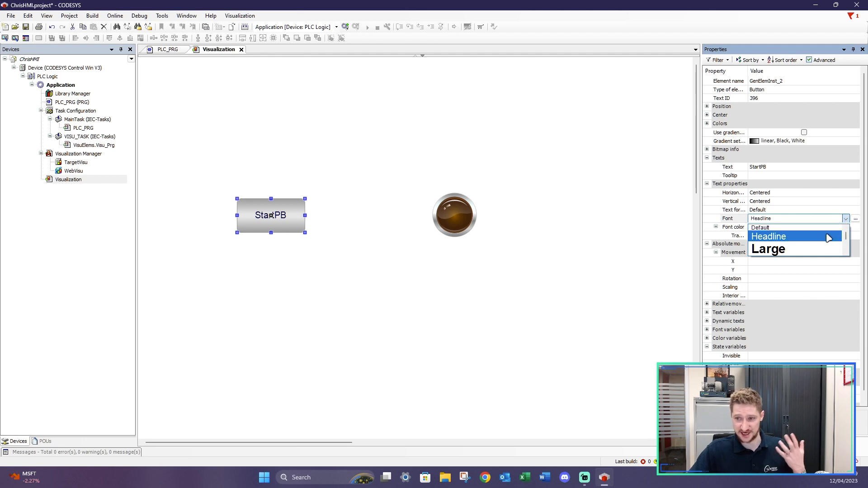
left_click(822, 233)
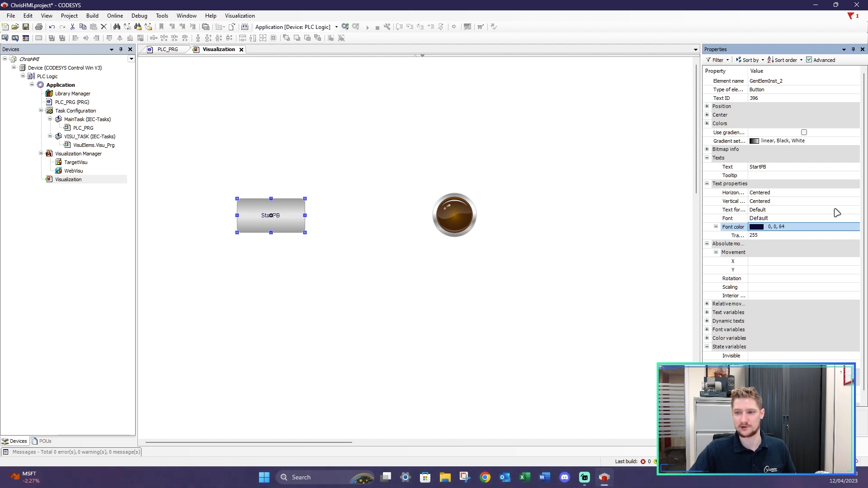
- Choose Calibri as a custom font for the StartPB button's text
left_click(810, 219)
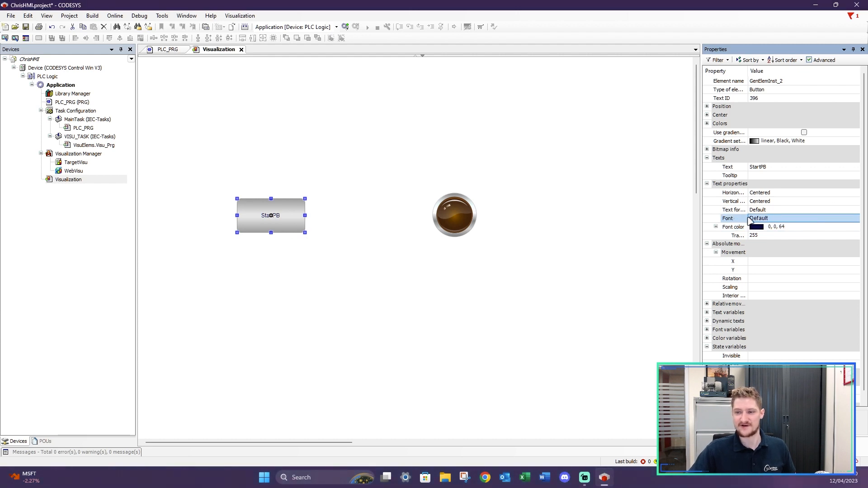
left_click(825, 219)
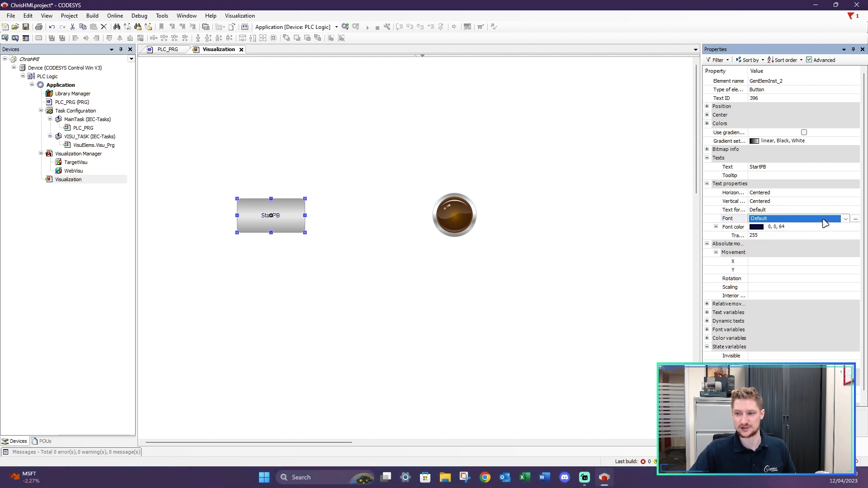
left_click(856, 220)
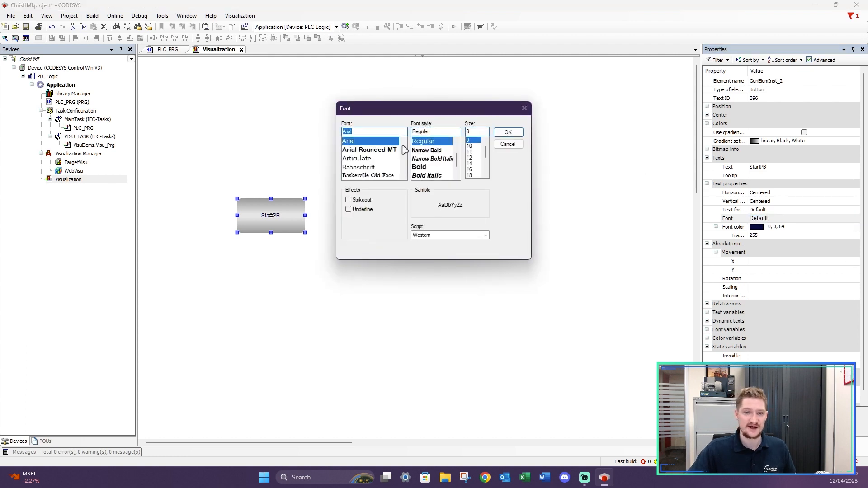
scroll(382, 162, "down", 7)
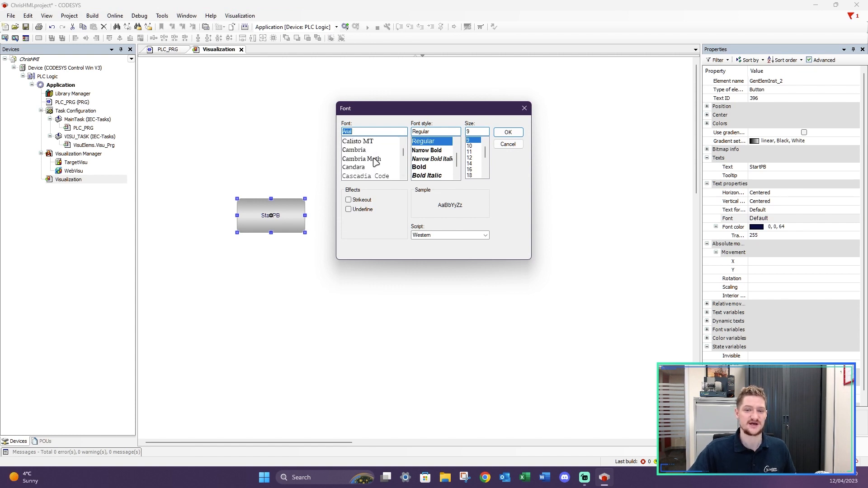
scroll(375, 162, "down", 2)
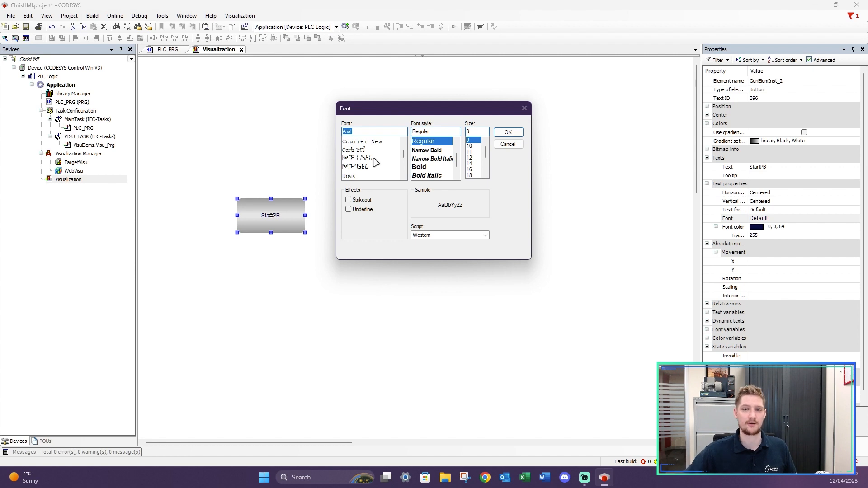
scroll(375, 162, "up", 2)
scroll(376, 162, "up", 3)
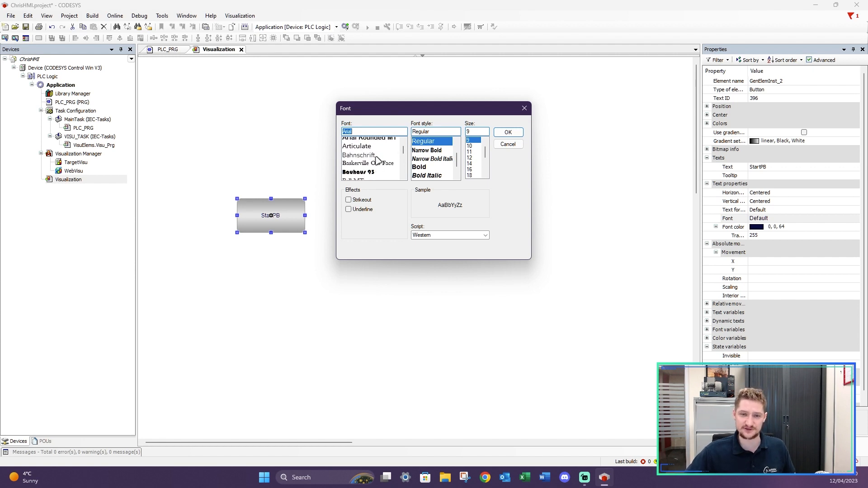
scroll(376, 160, "down", 3)
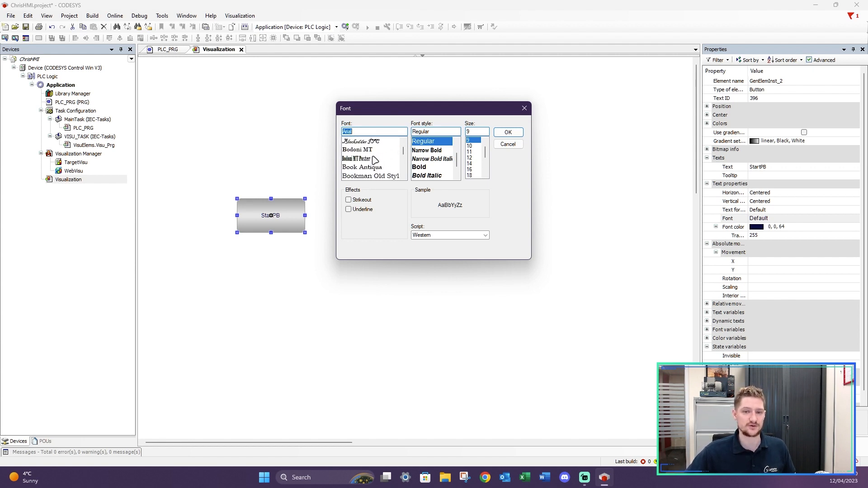
scroll(375, 160, "down", 3)
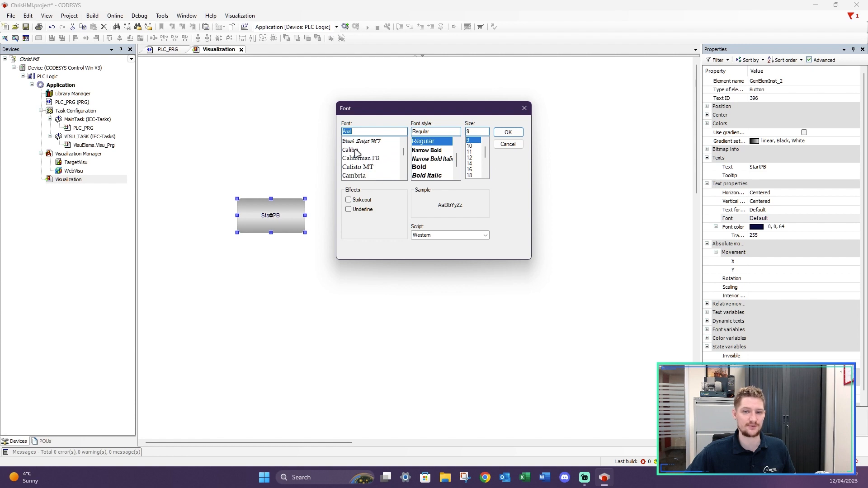
left_click(357, 151)
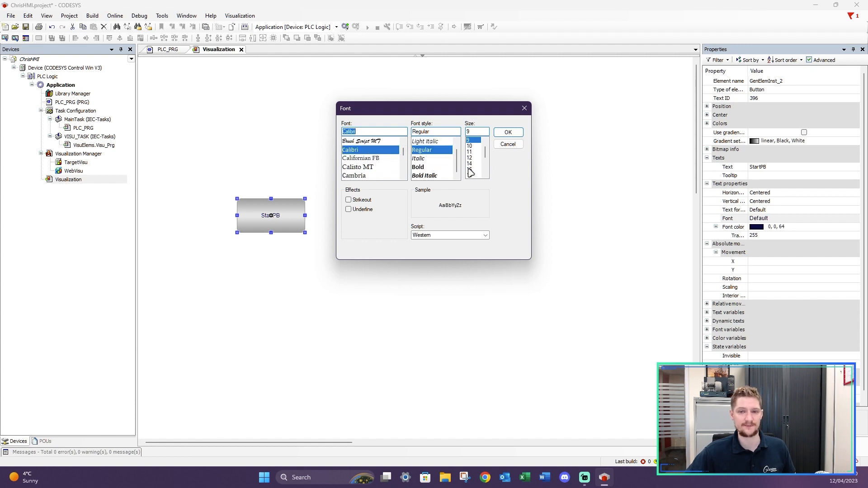
- Make the StartPB button's font Bold at size 16, leave strikeout and underline off, and apply the font settings
left_click(427, 168)
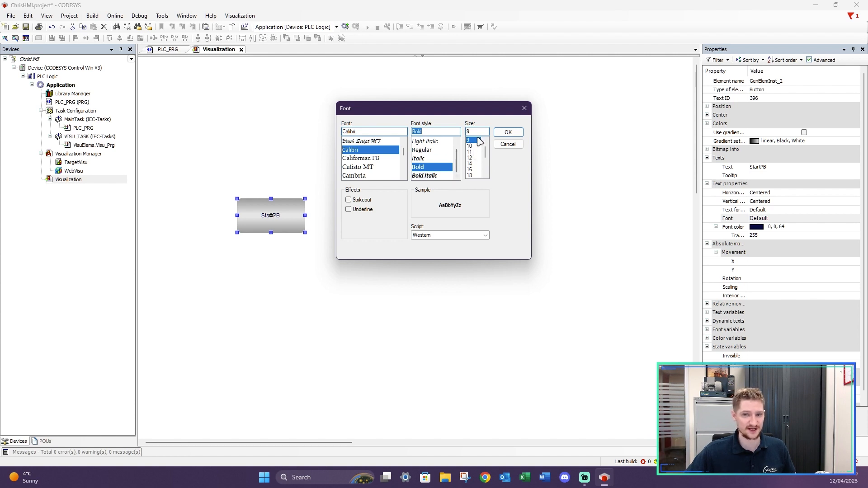
left_click(471, 169)
left_click(349, 201)
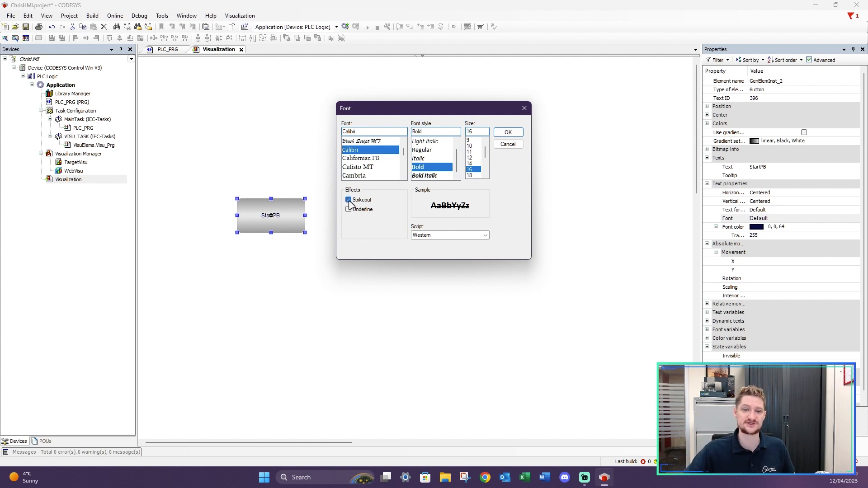
left_click(349, 201)
left_click(348, 209)
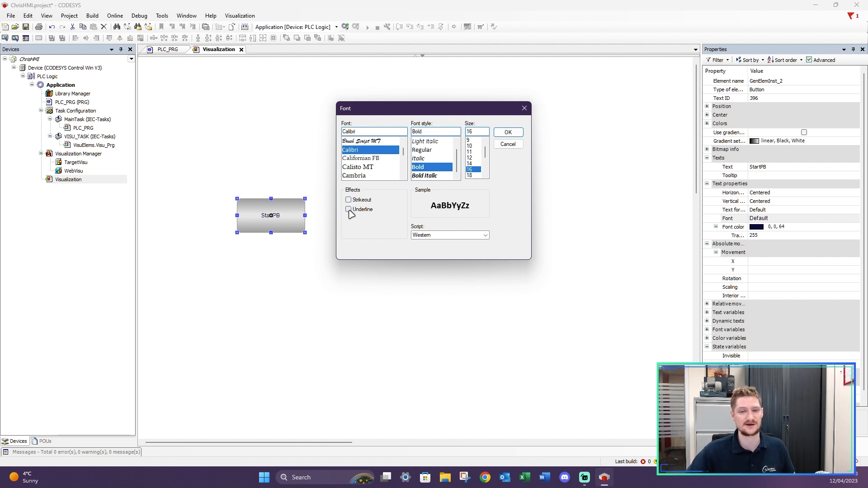
left_click(505, 134)
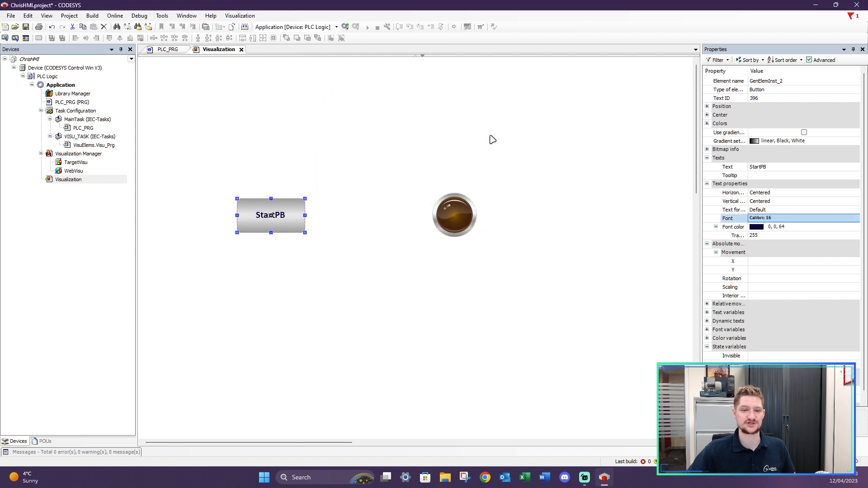
left_click(354, 157)
left_click(279, 226)
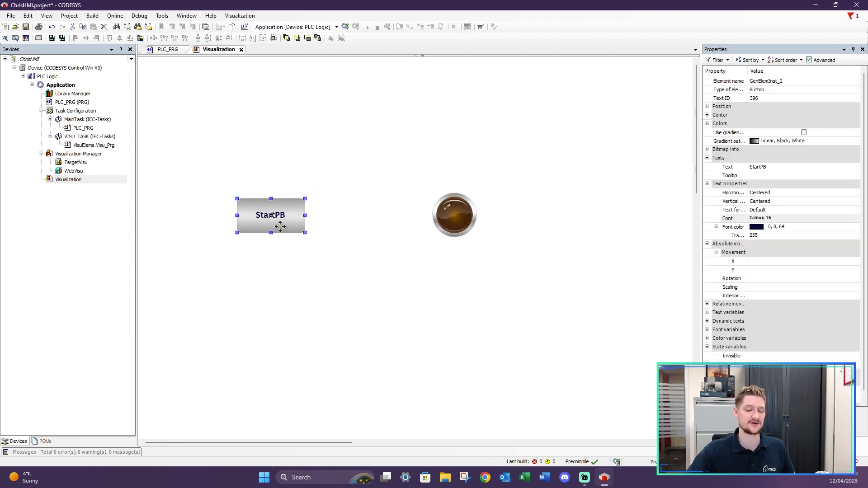
left_click(321, 154)
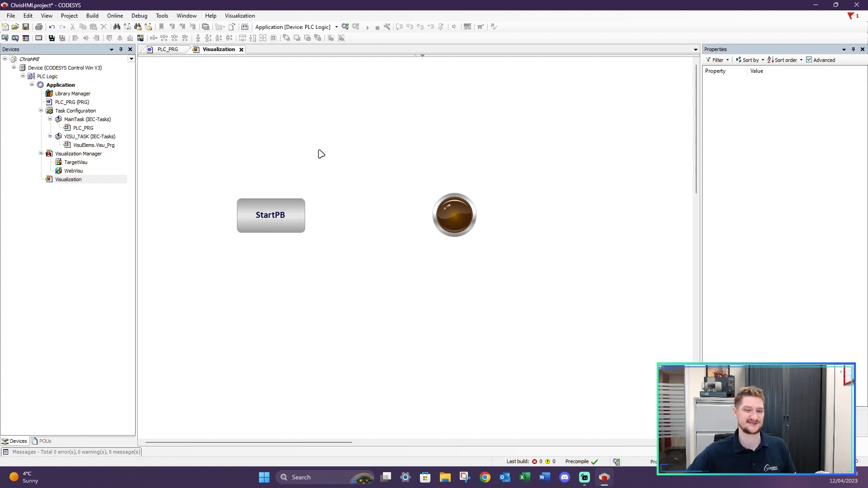
- Shorten the StartPB button's text to Start directly on the visualization
double_click(284, 217)
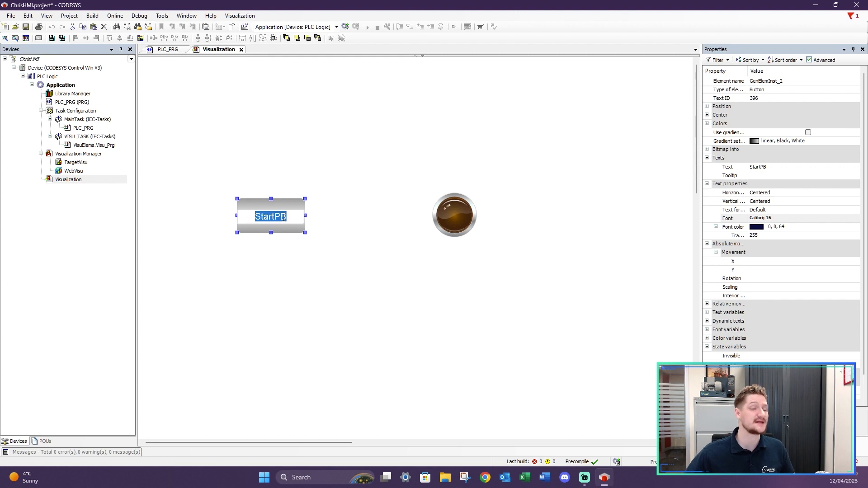
left_click(284, 217)
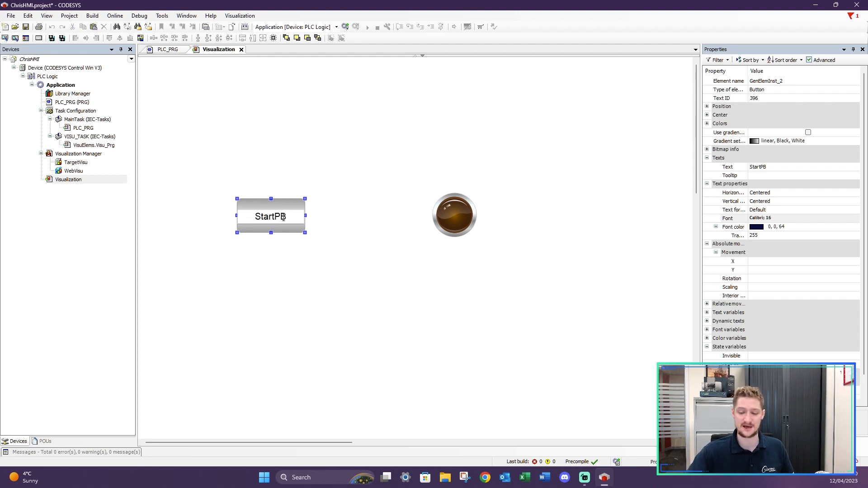
key("BackSpace")
key("BackSpace")
left_click(384, 173)
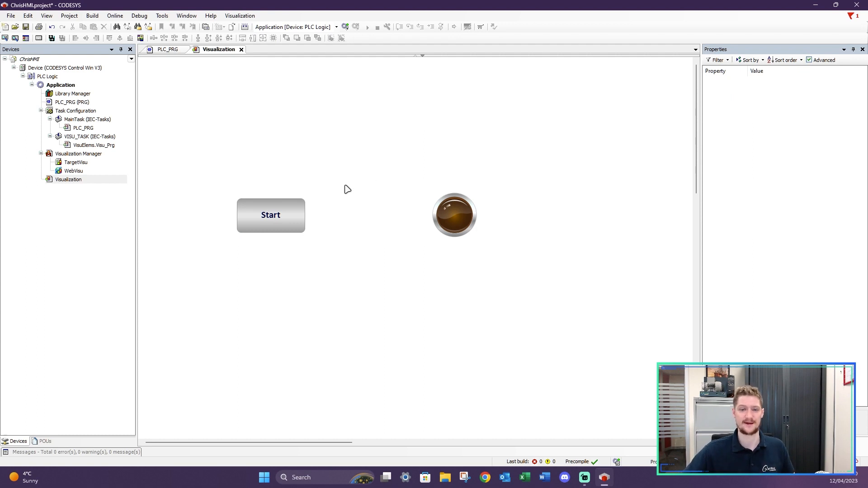
- Move the lamp to about X 645, Y 157 and the Start button to about X 306, Y 153
left_click_drag(284, 206, 341, 209)
left_click(458, 215)
left_click_drag(458, 215, 455, 159)
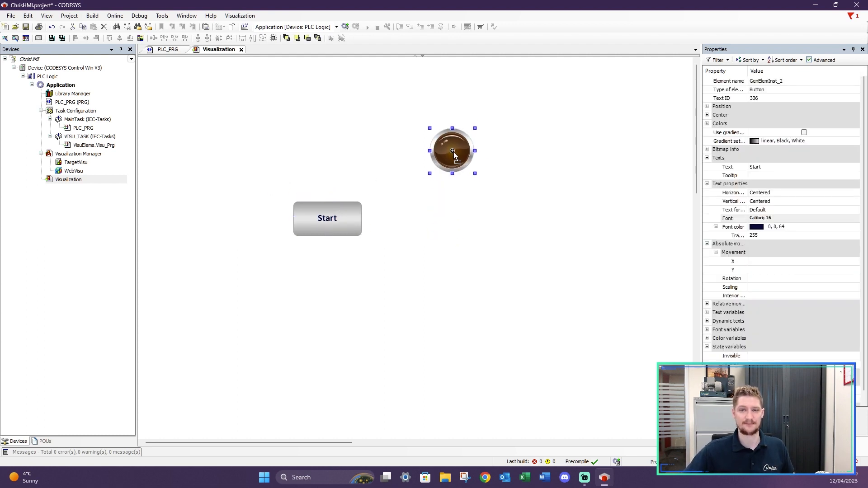
left_click_drag(357, 220, 339, 145)
left_click(473, 241)
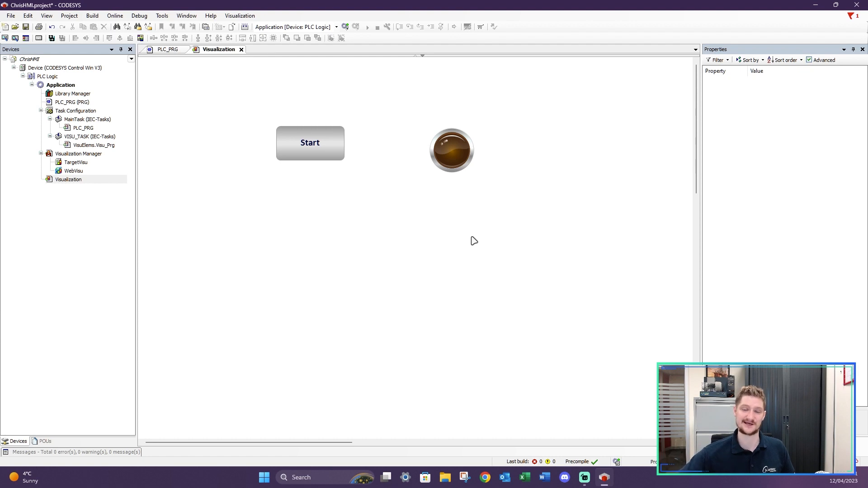
left_click(333, 141)
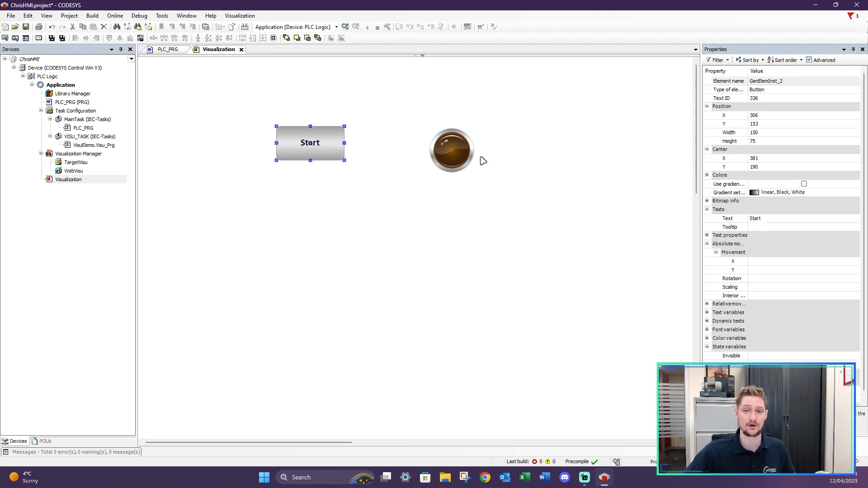
- Link the lamp element's variable to PLC_PRG.Lamp by picking it from the application's PLC_PRG variables
left_click(459, 152)
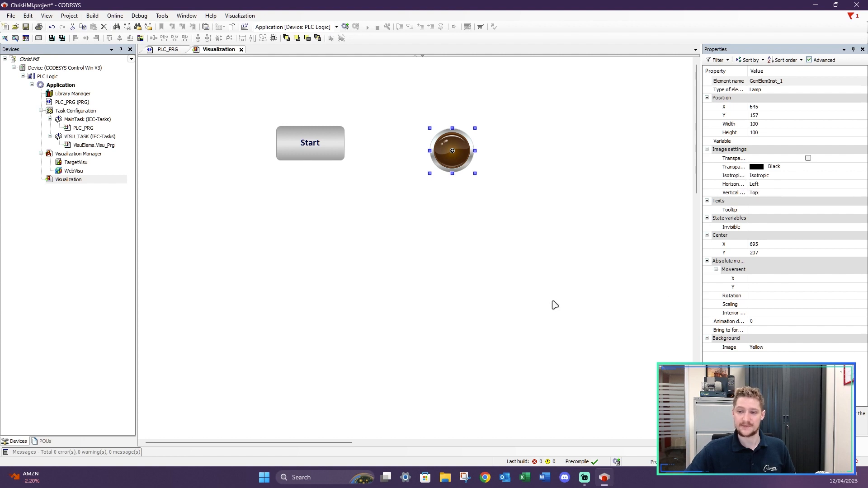
left_click(749, 141)
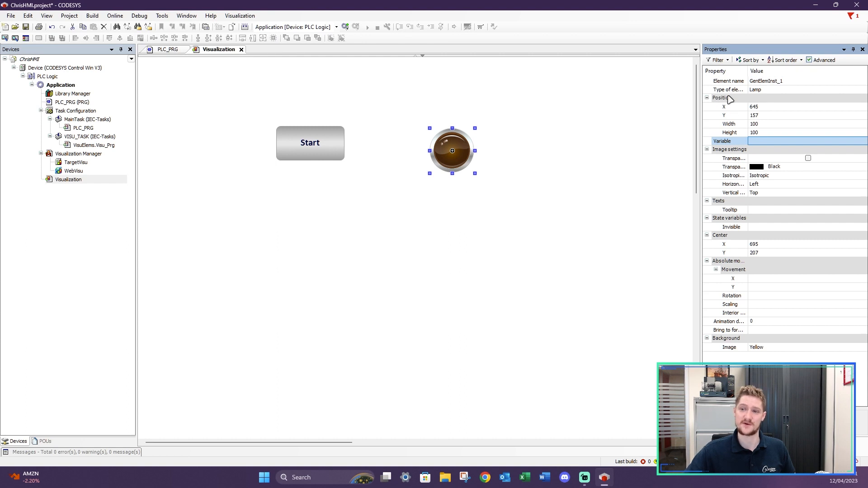
left_click(781, 141)
left_click(863, 142)
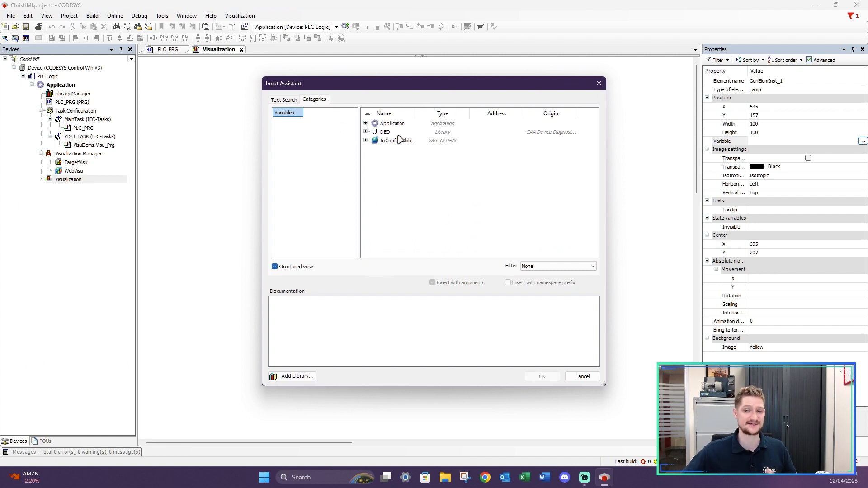
left_click(365, 123)
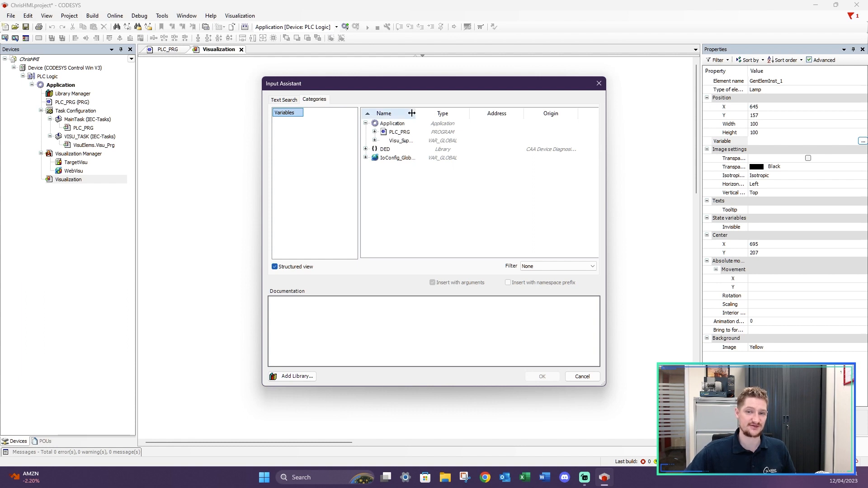
left_click_drag(415, 112, 439, 111)
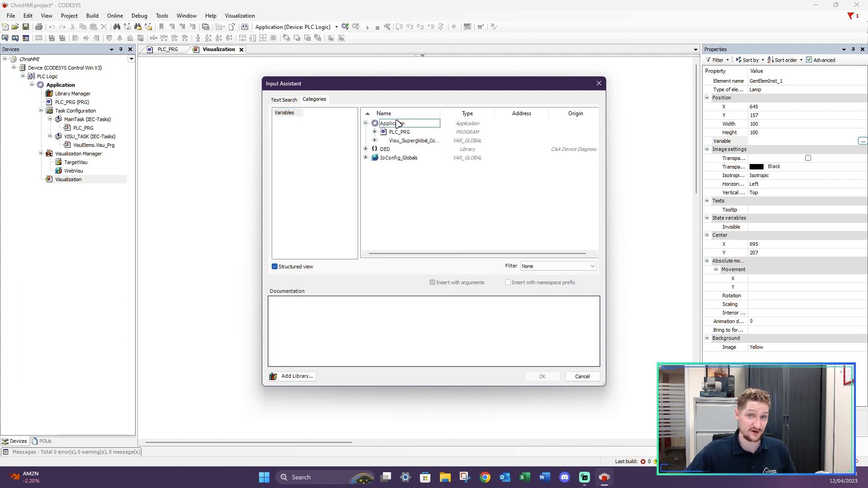
left_click(374, 132)
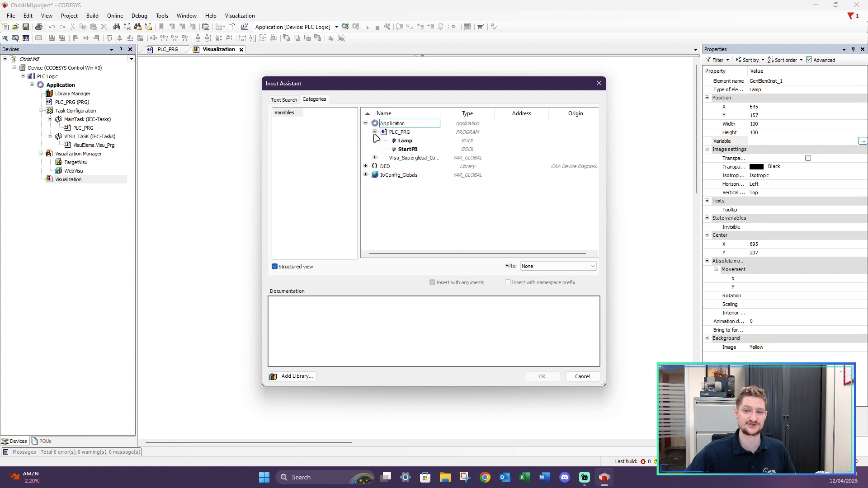
left_click(405, 141)
left_click(544, 376)
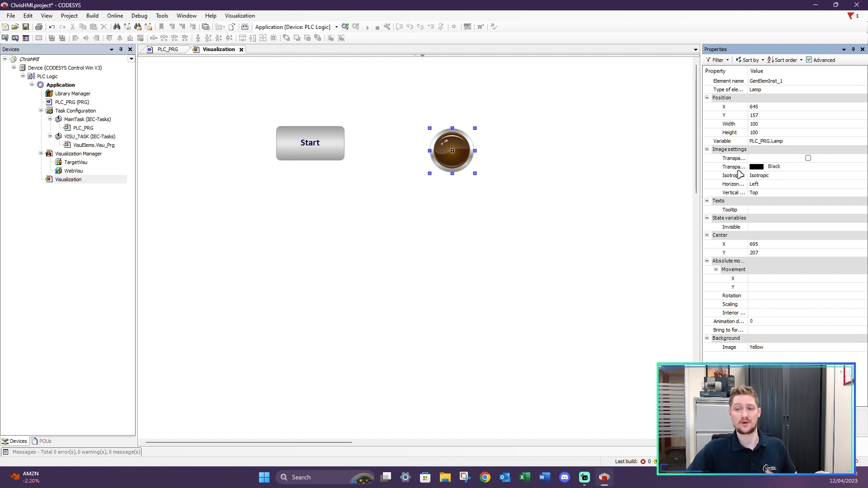
left_click(388, 226)
- Set the Start button's Toggle variable in its input configuration to PLC_PRG.StartPB, picked from the application's PLC_PRG variables
left_click(325, 131)
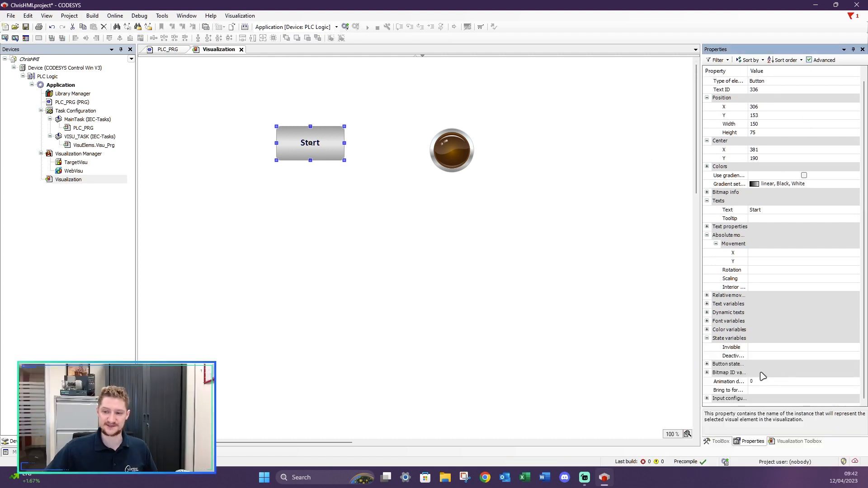
left_click(745, 399)
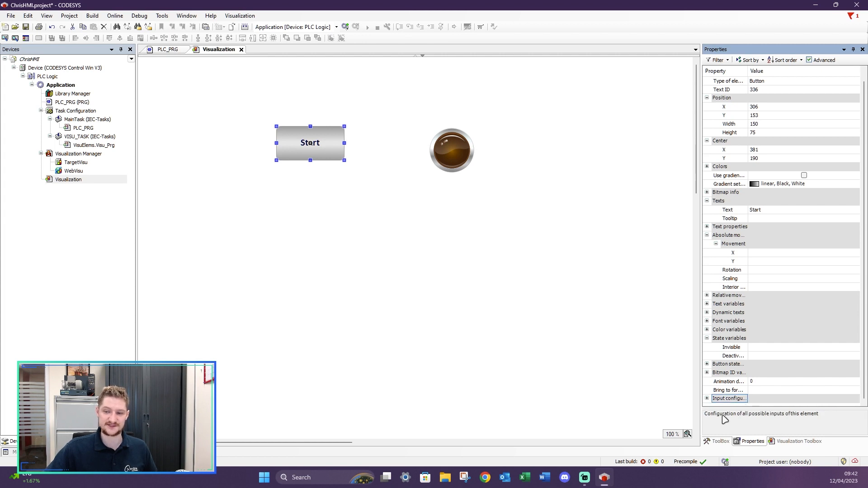
left_click(707, 398)
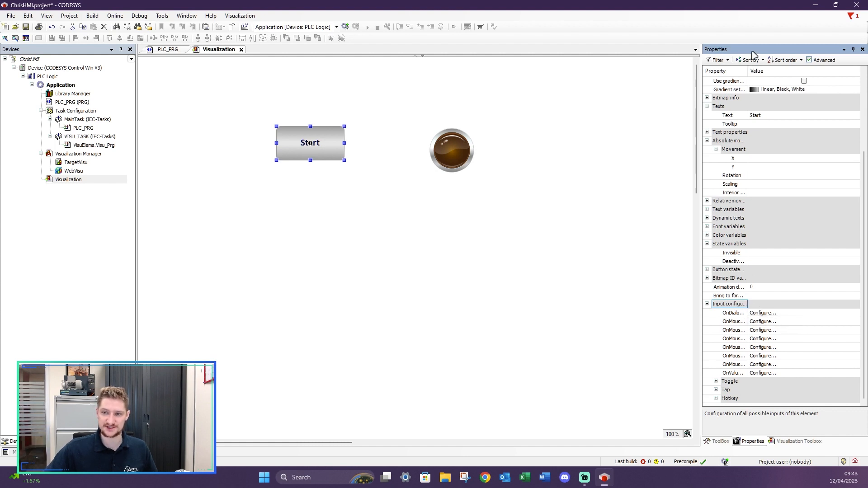
left_click_drag(749, 71, 783, 75)
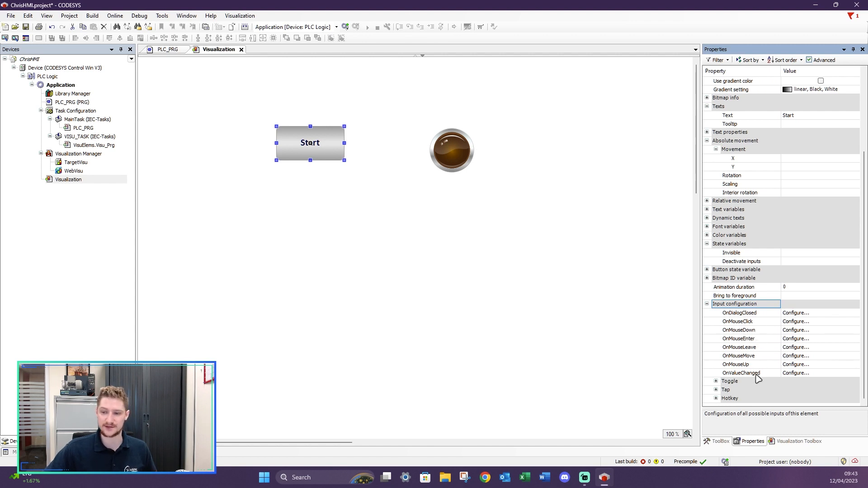
left_click(717, 382)
scroll(786, 385, "down", 1)
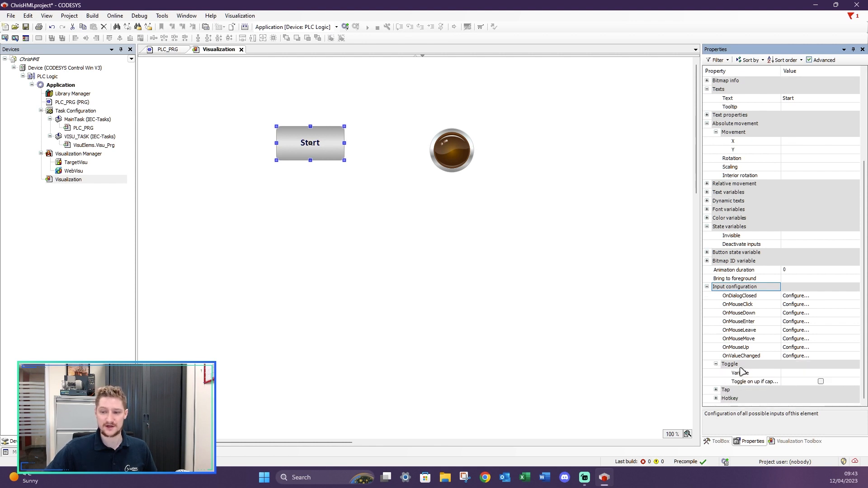
left_click(813, 375)
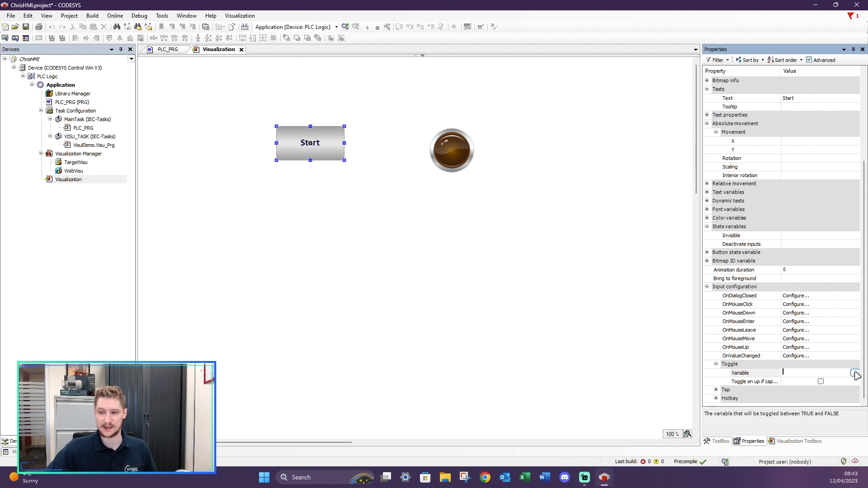
left_click(855, 373)
left_click(412, 150)
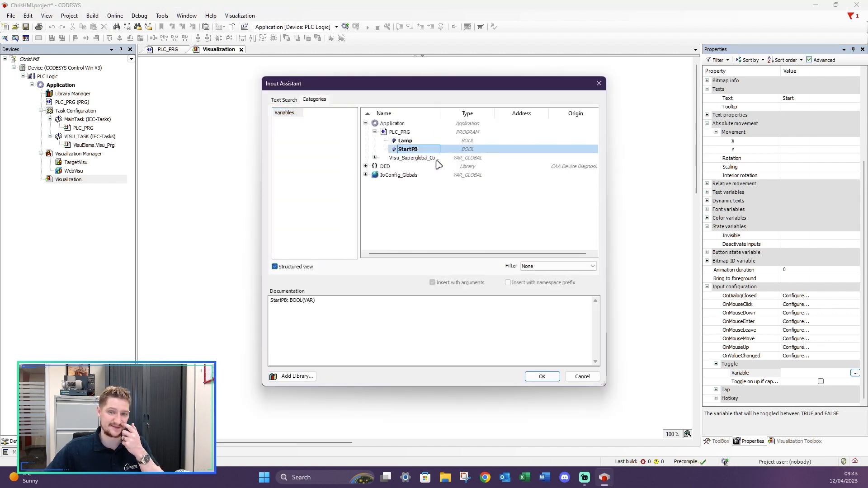
left_click(556, 380)
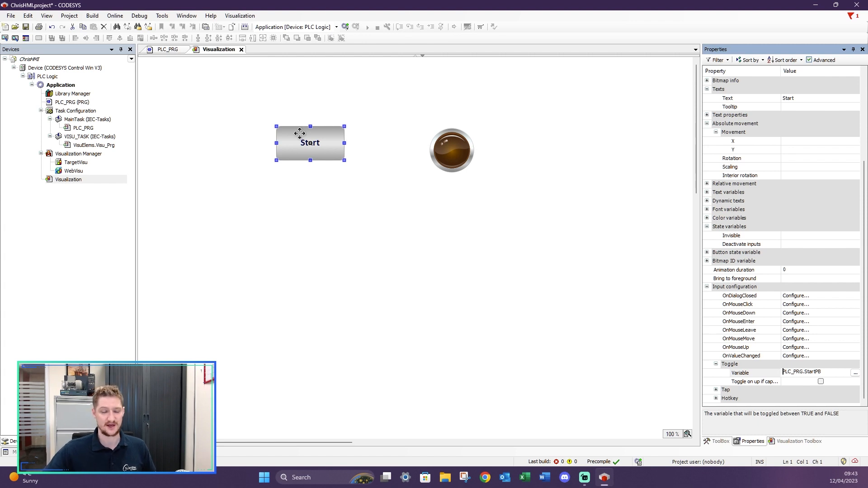
left_click(420, 272)
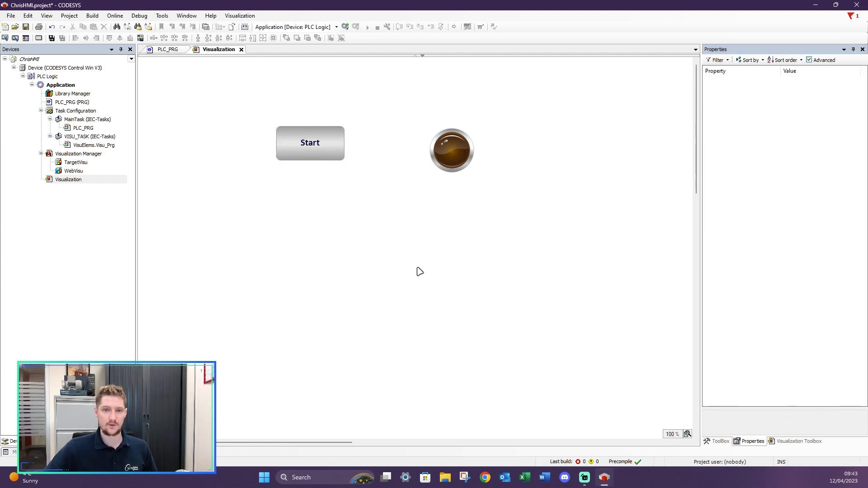
- Reposition the Start button on the visualization to about X 308, Y 158
left_click_drag(333, 155, 335, 164)
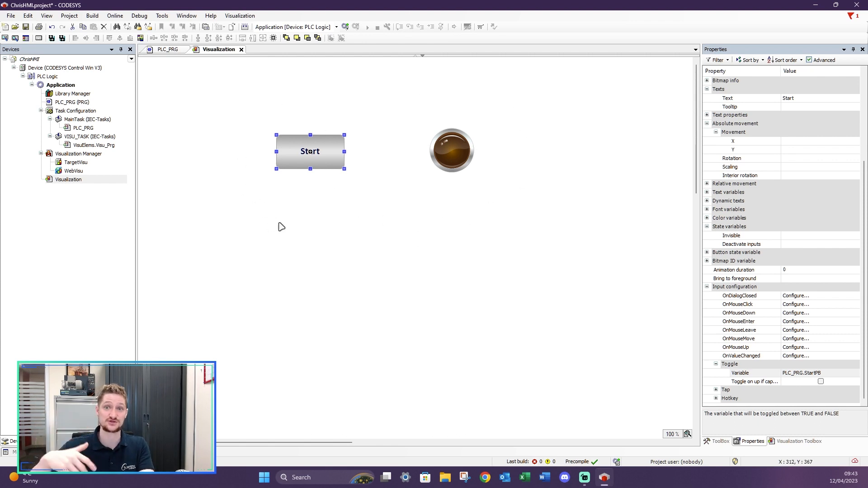
left_click(331, 139)
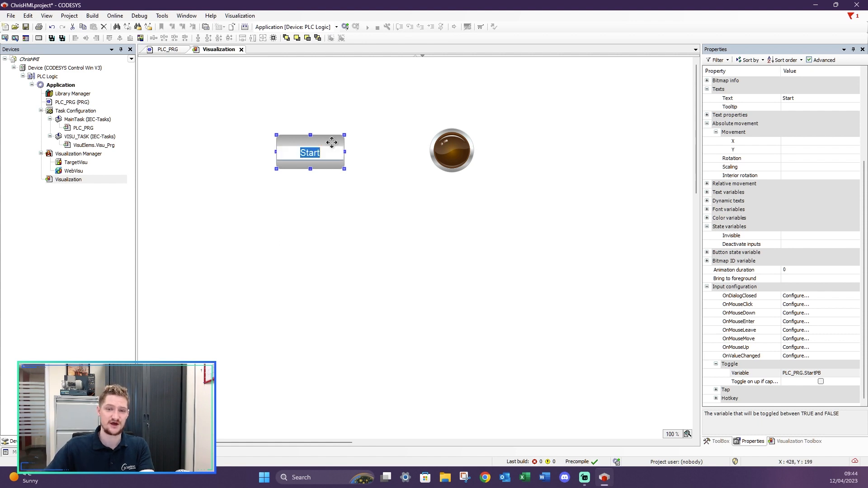
left_click_drag(331, 139, 330, 106)
left_click(385, 211)
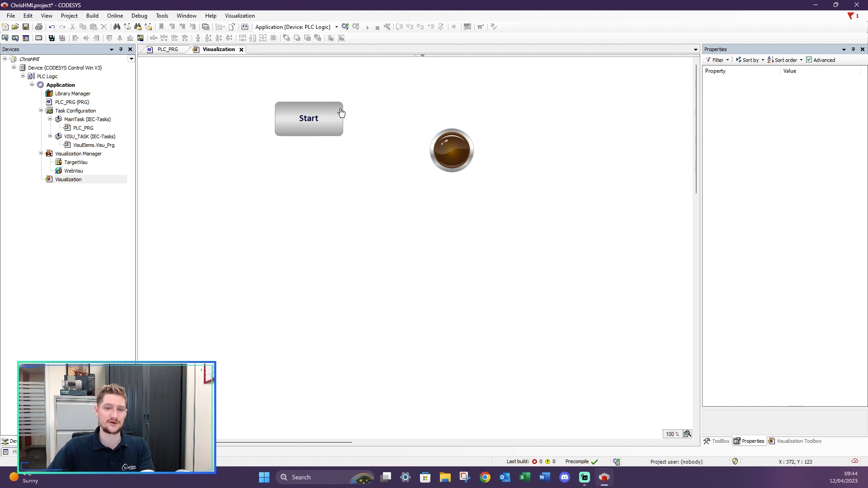
left_click_drag(341, 113, 343, 140)
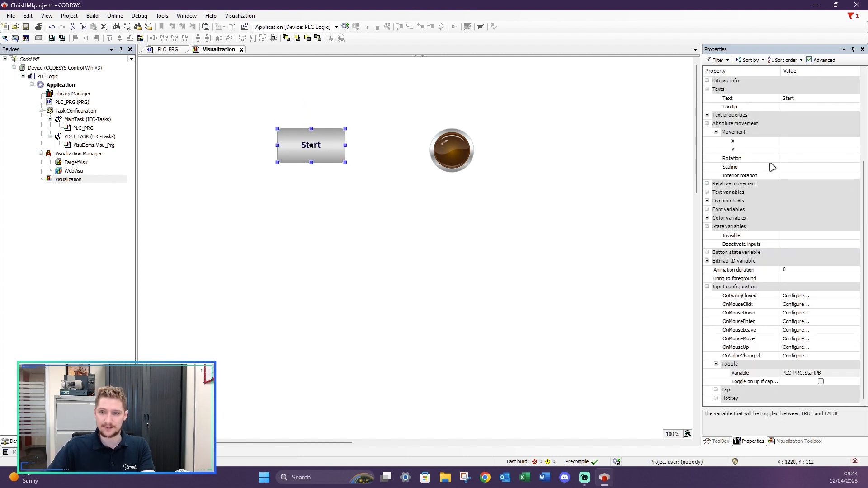
- Align the Start button with the lamp using Align Horizontal Center and save the project
left_click(463, 146)
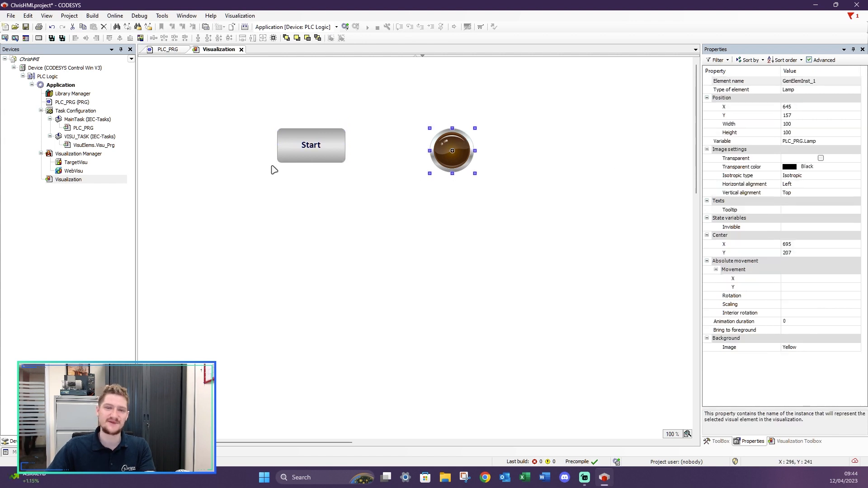
left_click(336, 137, "shift")
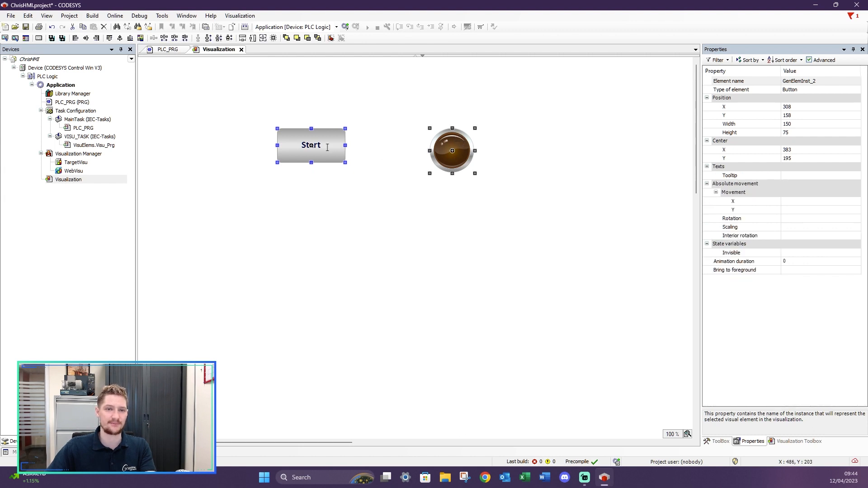
right_click(330, 132)
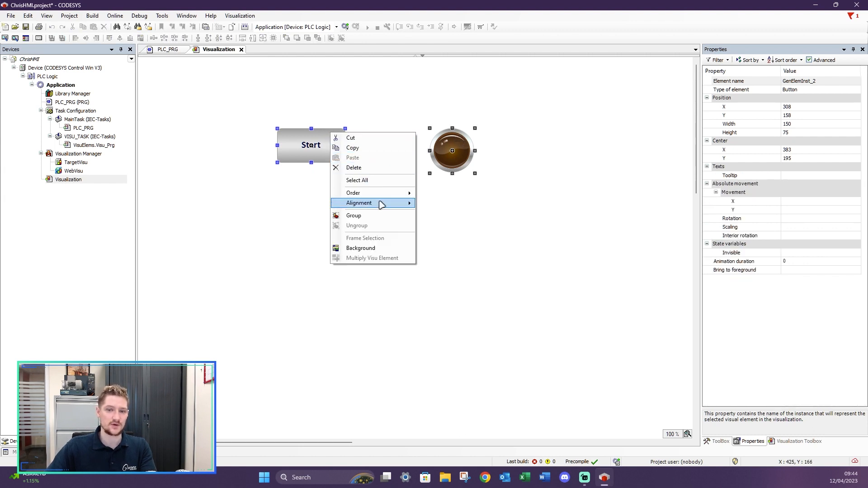
mouse_move(381, 205)
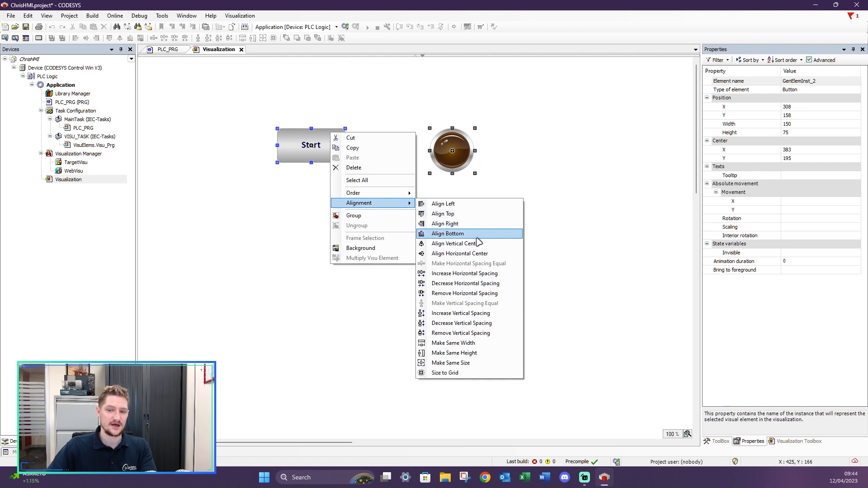
left_click(470, 254)
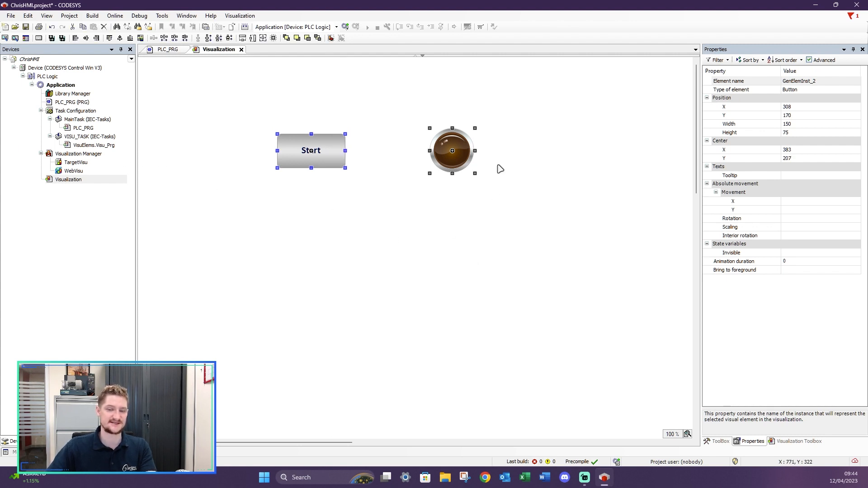
left_click(530, 213)
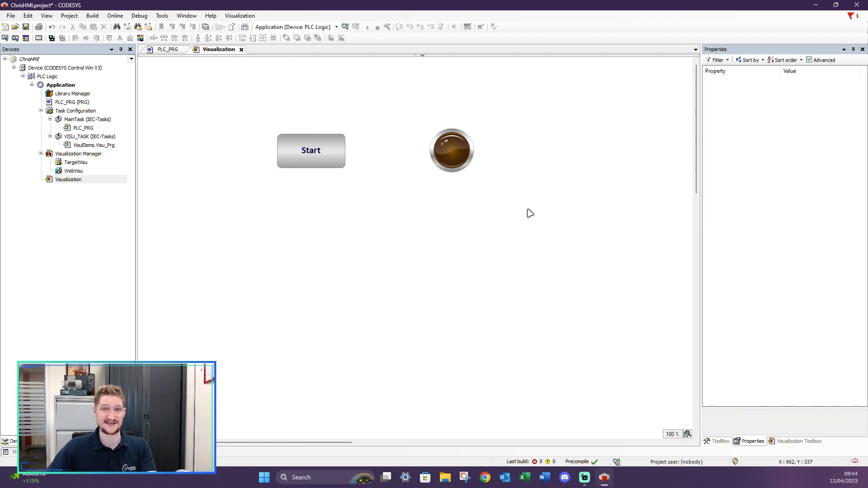
left_click(27, 27)
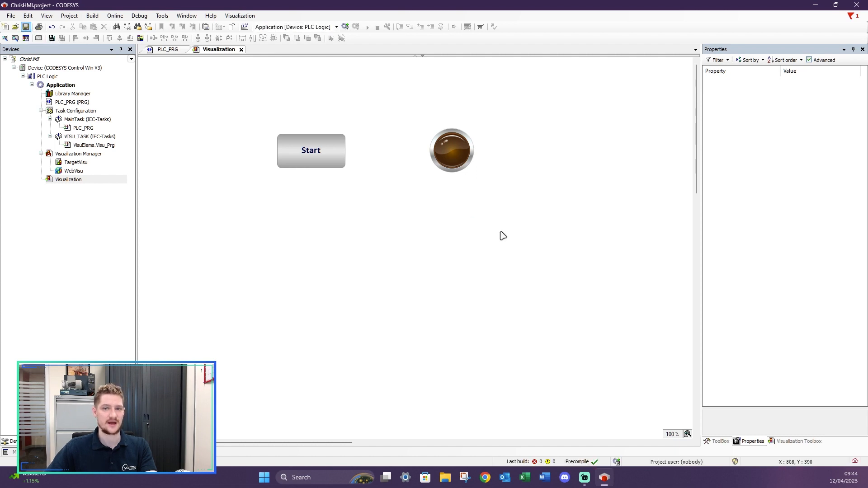
- Run the application in simulation mode, logging in and agreeing to create and download it to the device
left_click(116, 16)
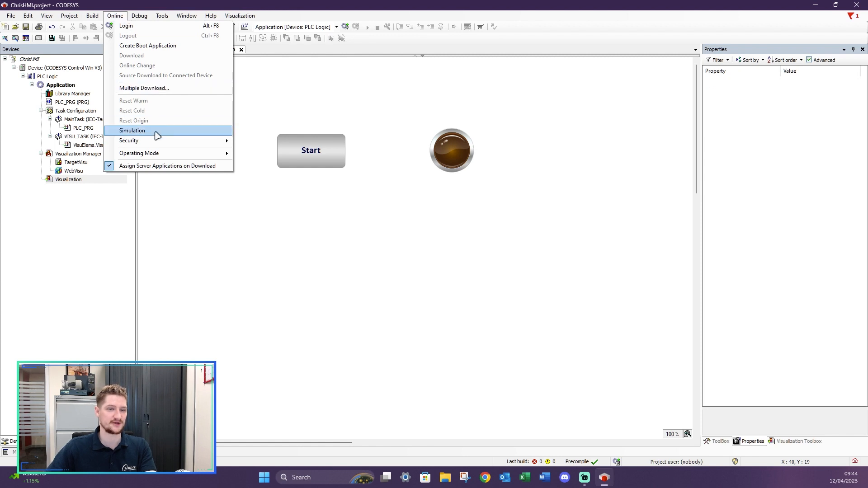
left_click(132, 130)
left_click(114, 17)
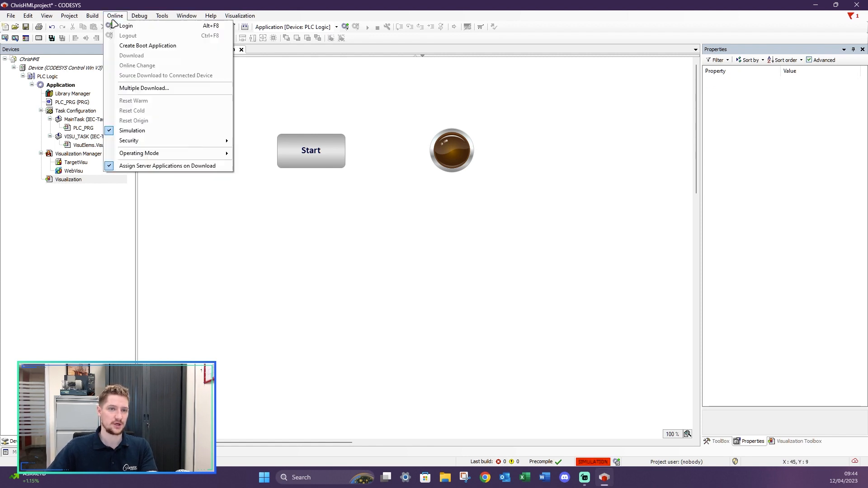
left_click(122, 26)
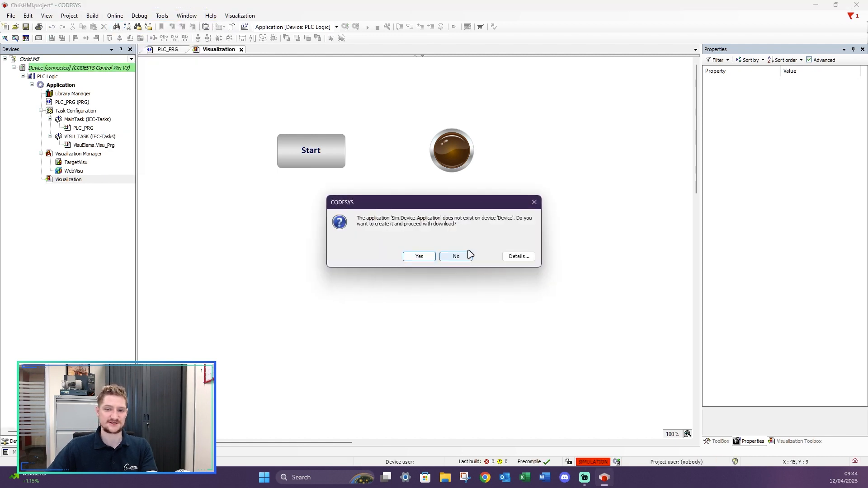
left_click(432, 257)
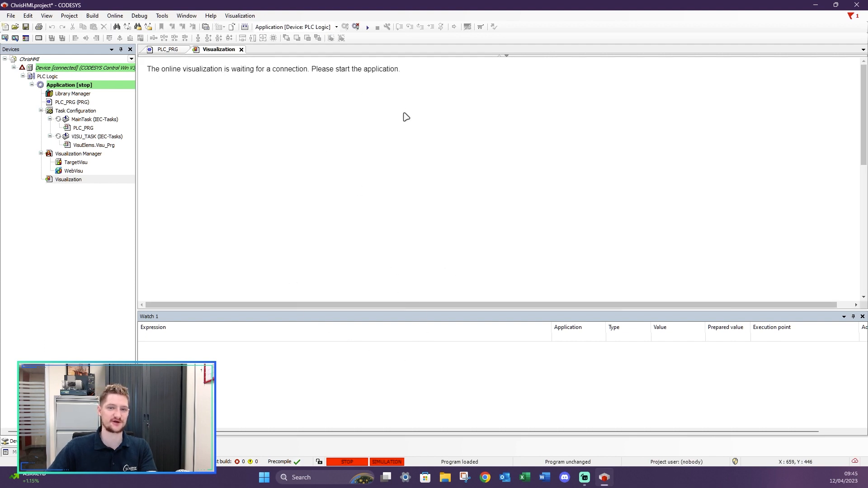
left_click(367, 28)
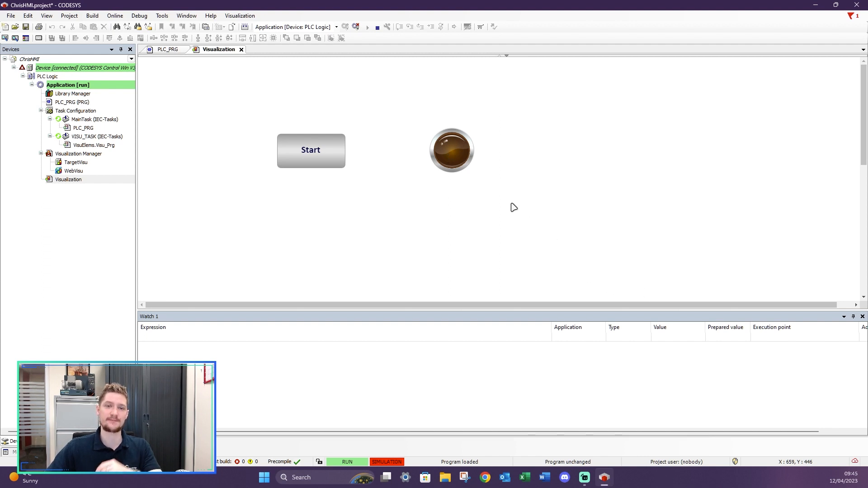
- Check the running PLC_PRG ladder logic, and test the lamp by toggling the visualization's Start button on and off
left_click(169, 49)
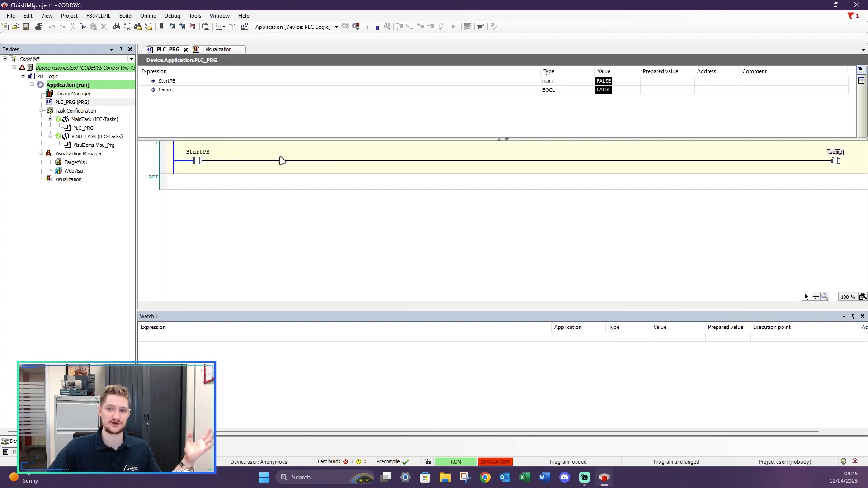
left_click(218, 49)
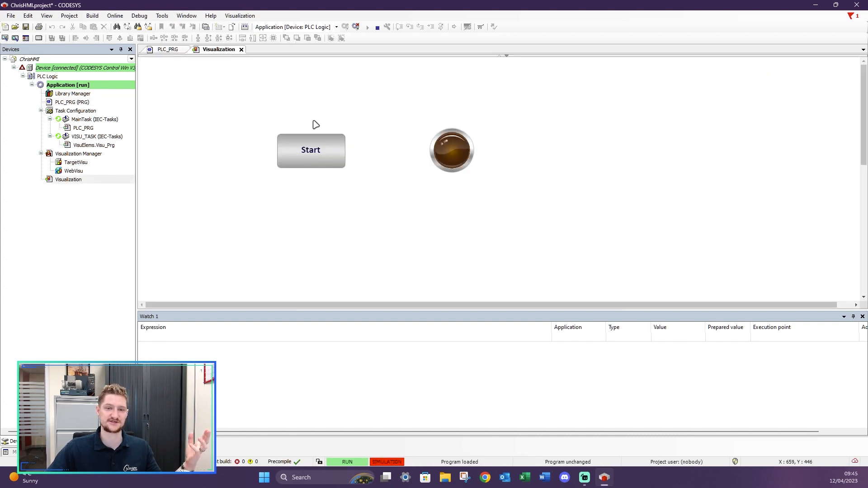
left_click(320, 155)
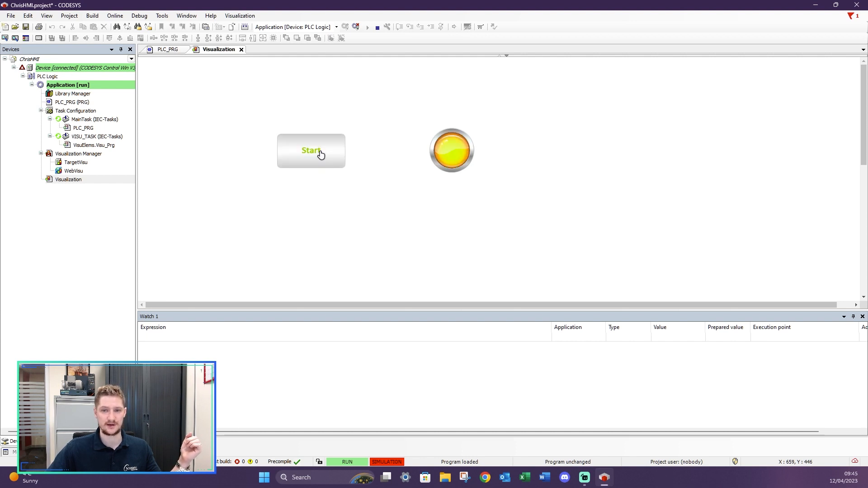
left_click(320, 154)
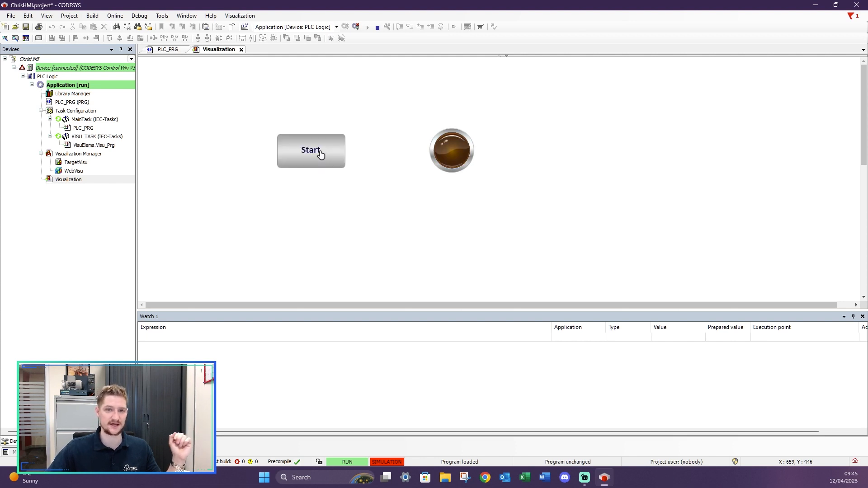
left_click(321, 155)
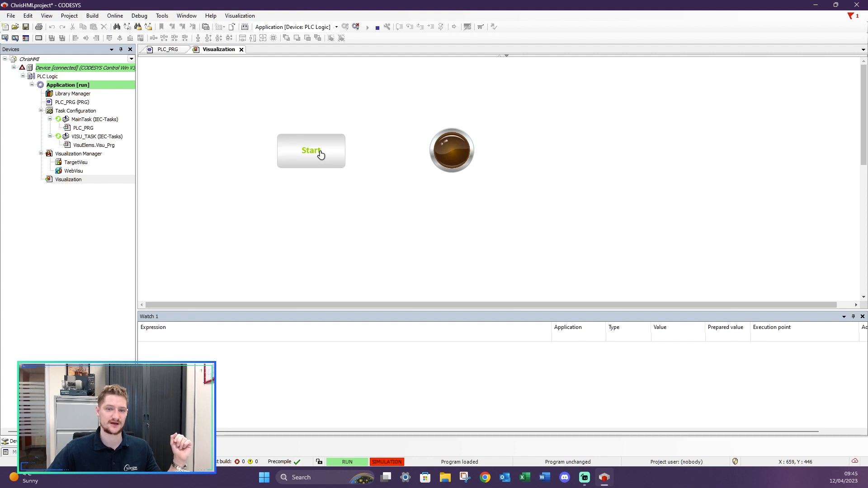
left_click(321, 155)
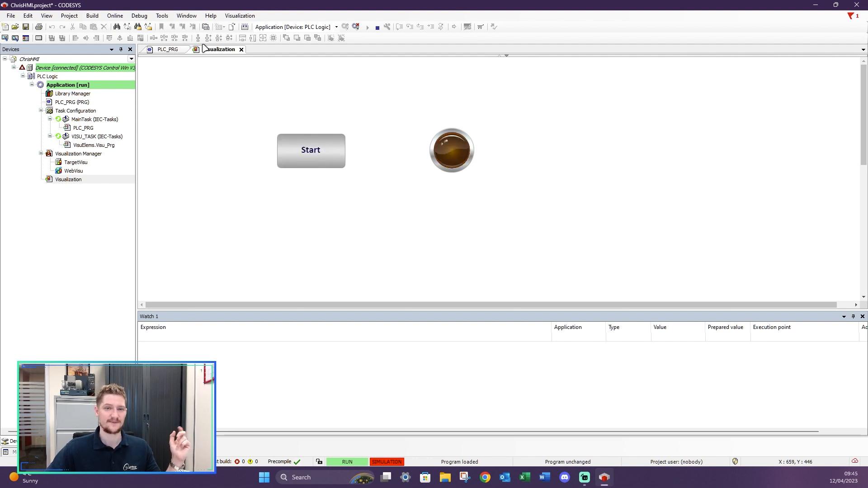
- Float the PLC_PRG editor beside the lamp and toggle the Start button on and off to monitor the rung
left_click_drag(167, 49, 190, 121)
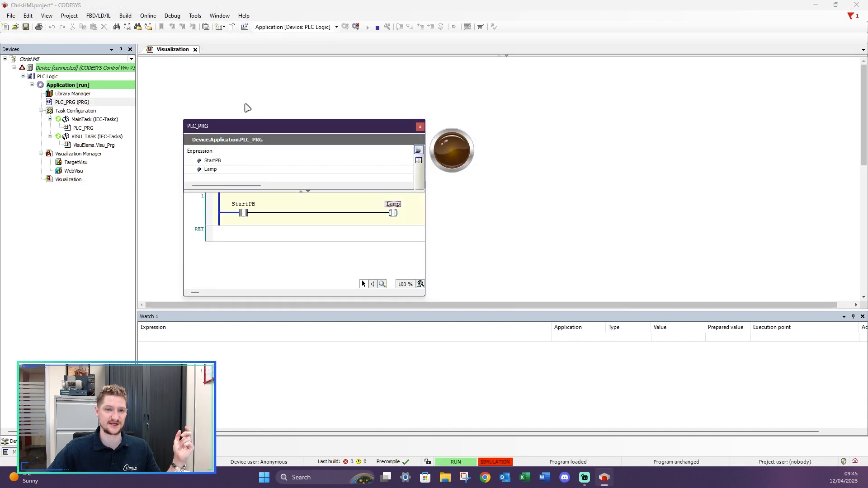
left_click_drag(267, 126, 665, 92)
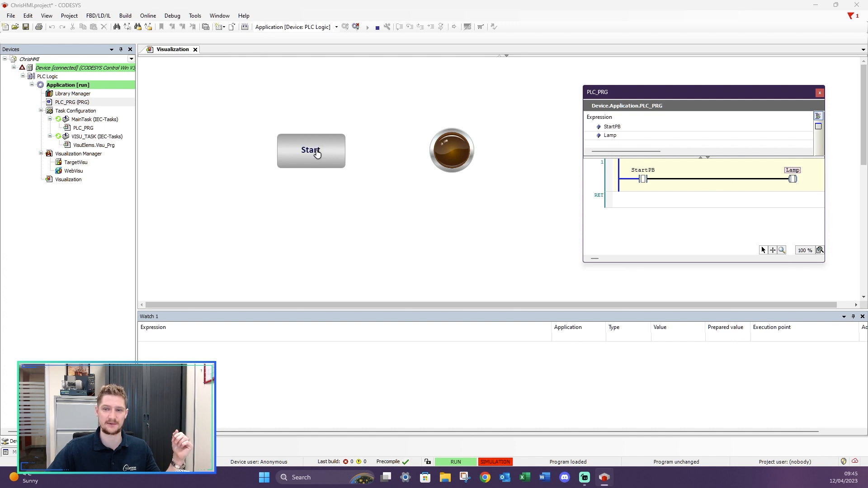
left_click(317, 153)
left_click(316, 152)
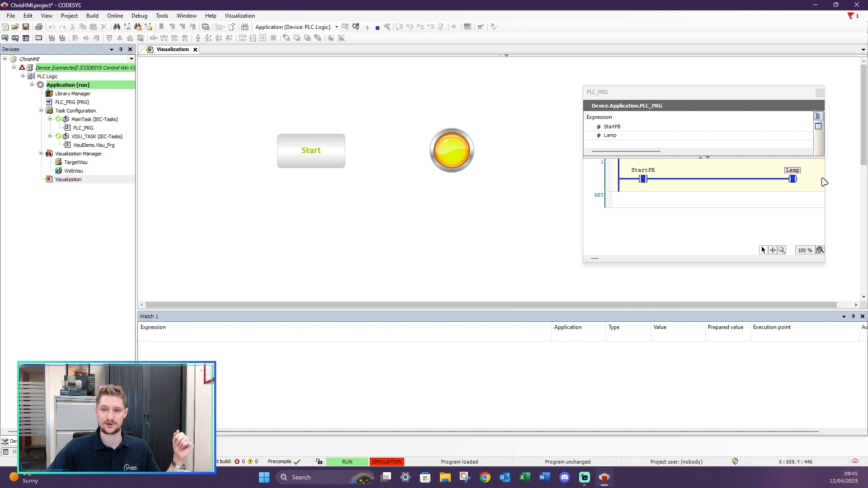
left_click(325, 152)
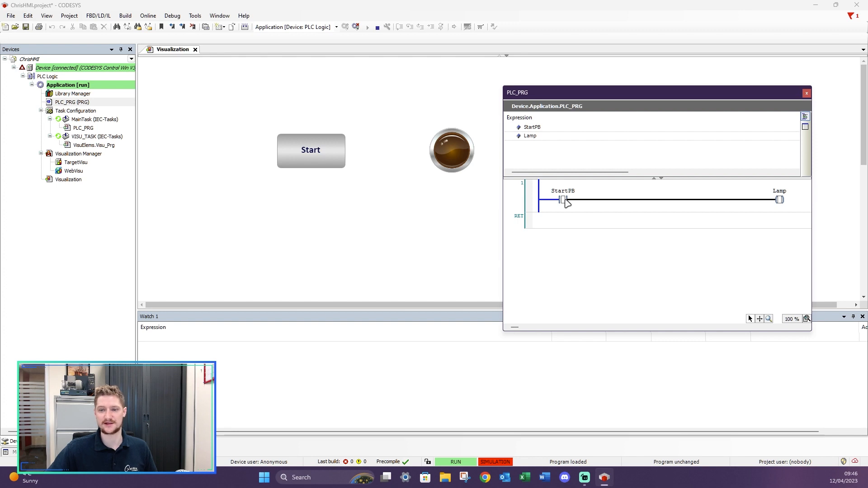
- Write TRUE and then FALSE to the StartPB contact in the running rung using Write All Values of 'Device.Application'
left_click(566, 199)
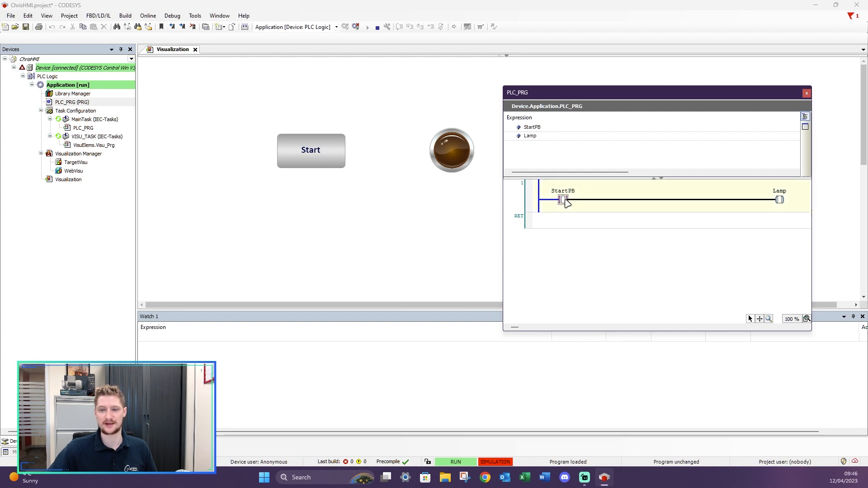
double_click(566, 200)
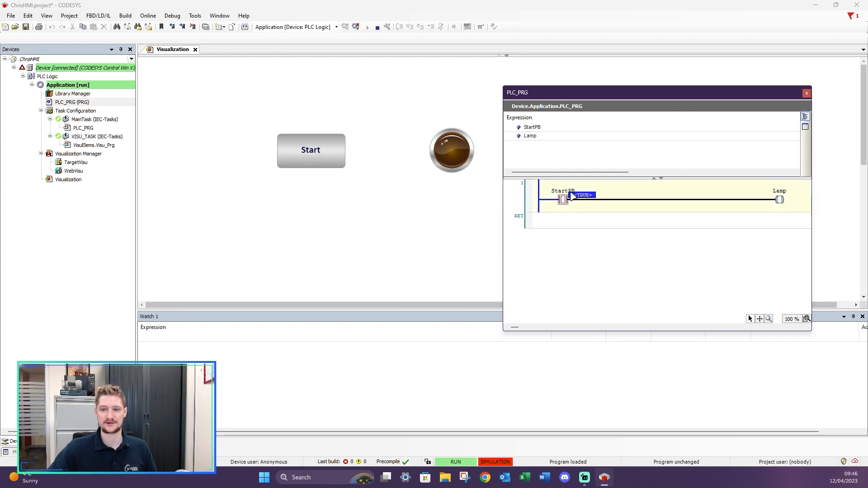
right_click(563, 202)
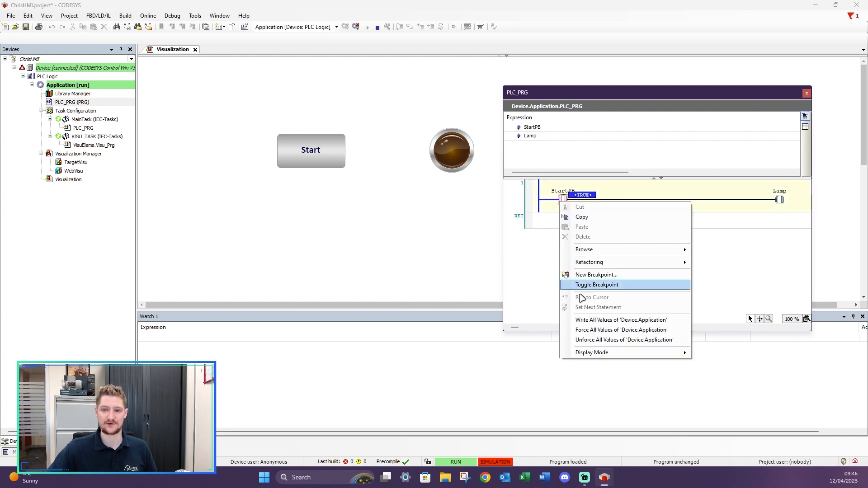
left_click(602, 320)
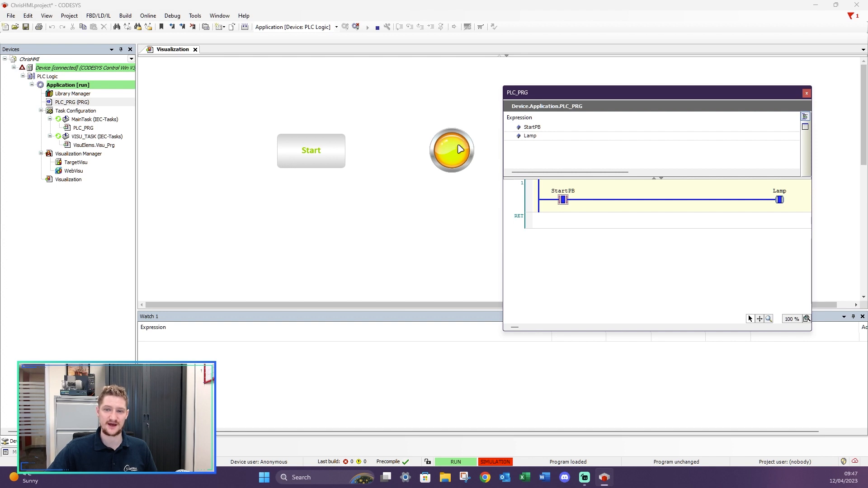
right_click(563, 201)
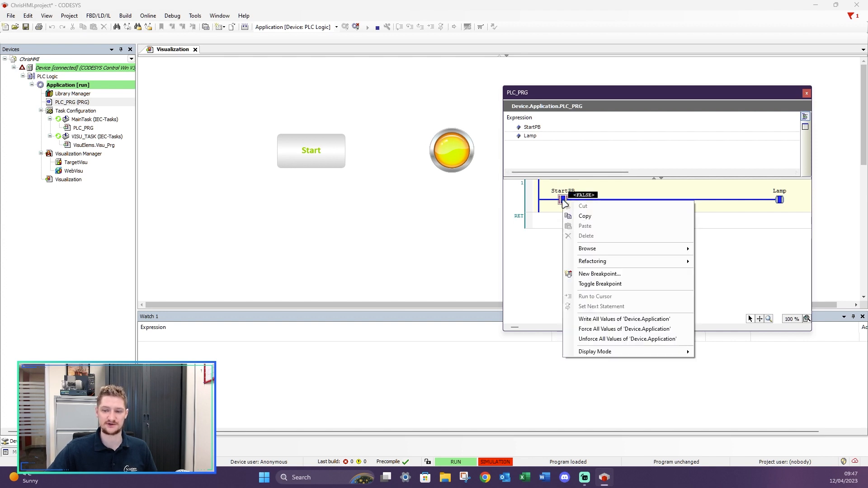
left_click(605, 322)
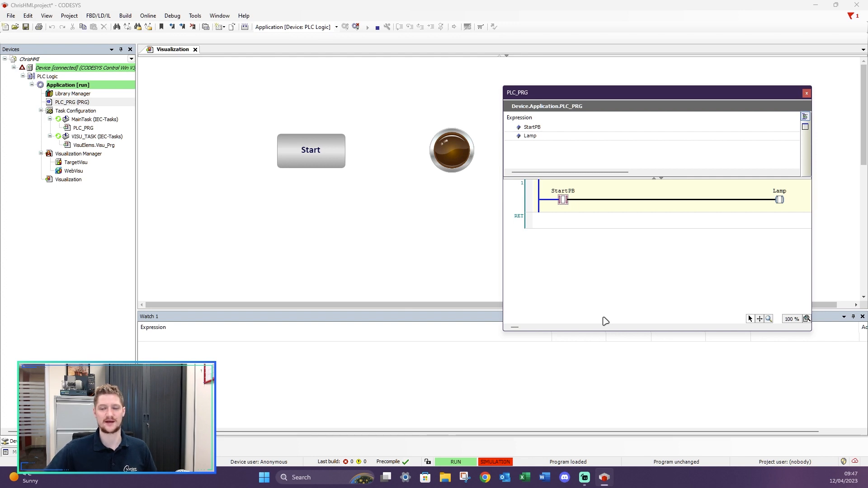
- Toggle the visualization's Start button on and off to compare it with the lamp and the PLC_PRG rung
left_click(325, 156)
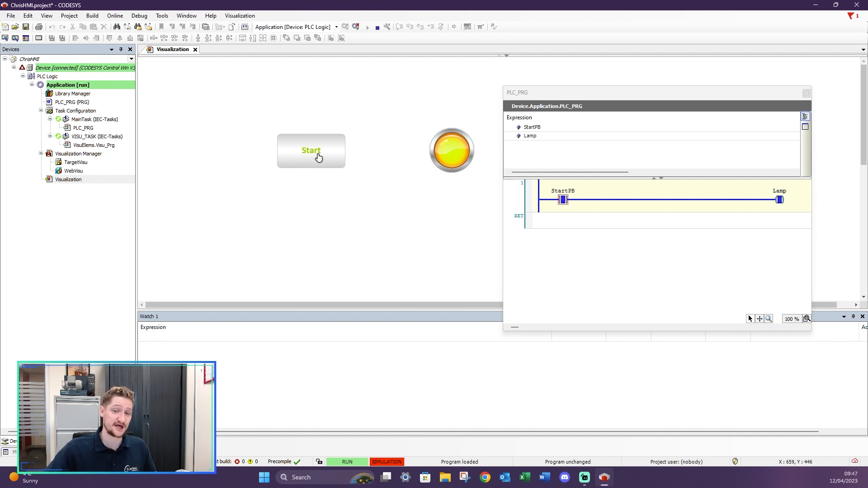
left_click(319, 158)
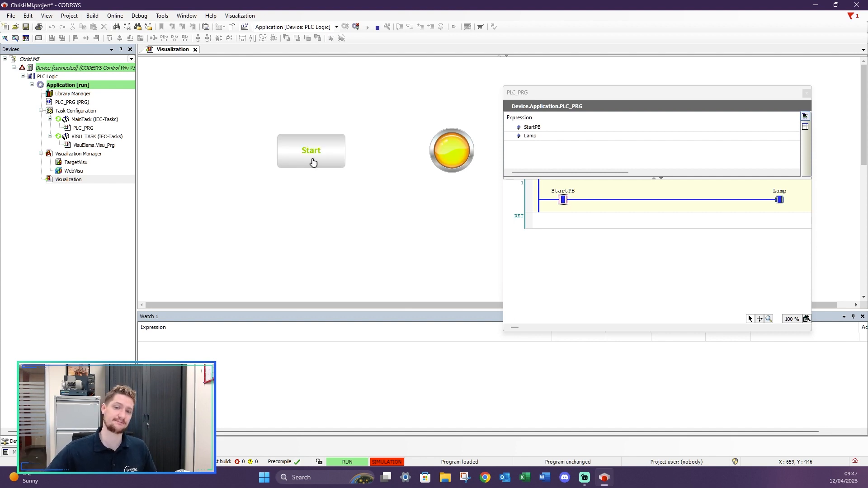
left_click_drag(315, 159, 330, 139)
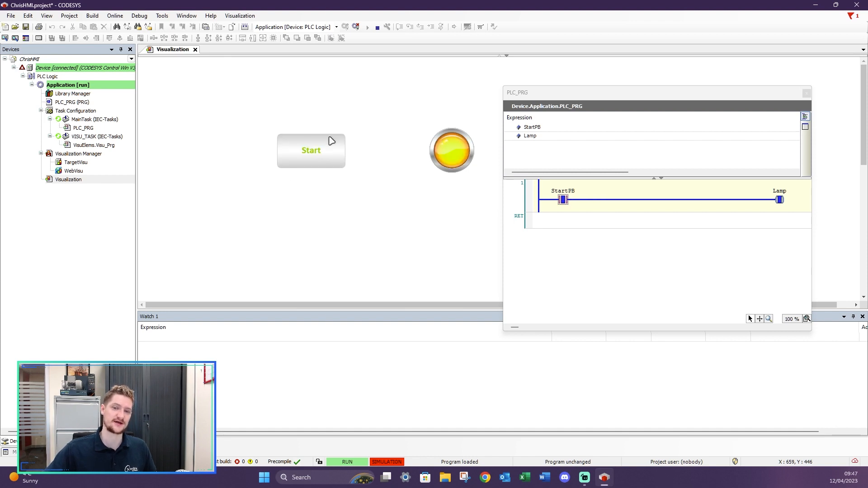
left_click(317, 166)
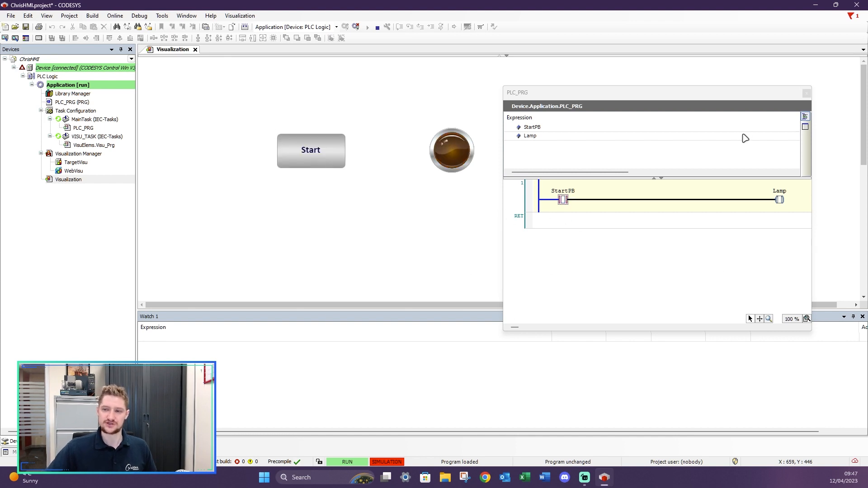
- Close the floating PLC_PRG editor, then stop the application and log out, returning to the Visualization editor
left_click(807, 94)
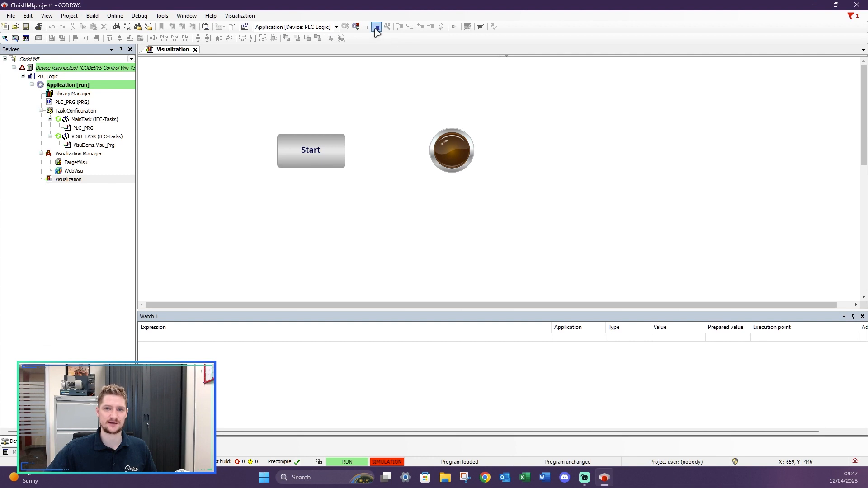
left_click(377, 27)
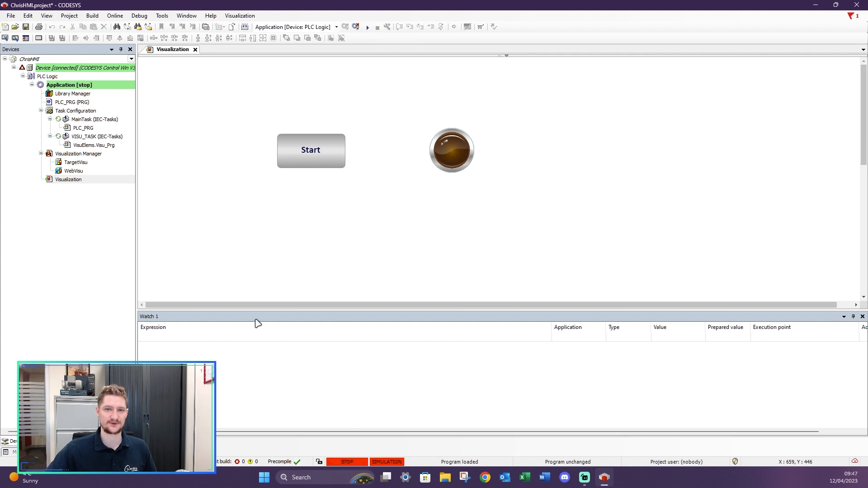
double_click(75, 128)
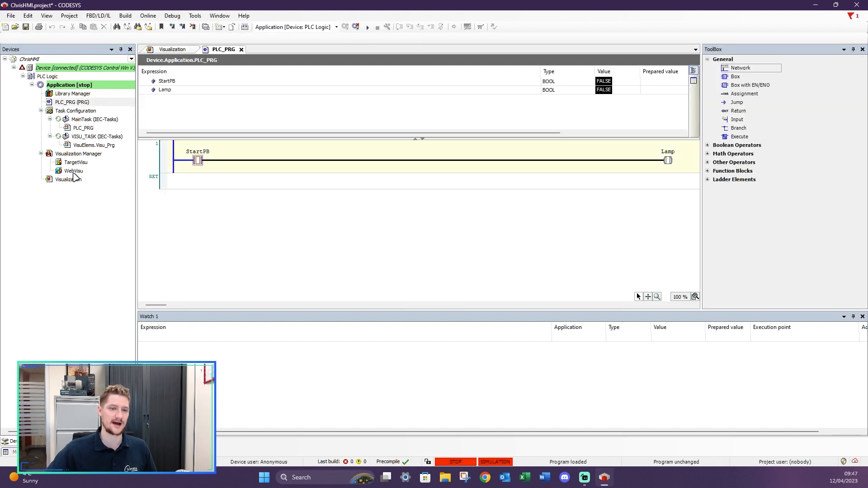
double_click(74, 171)
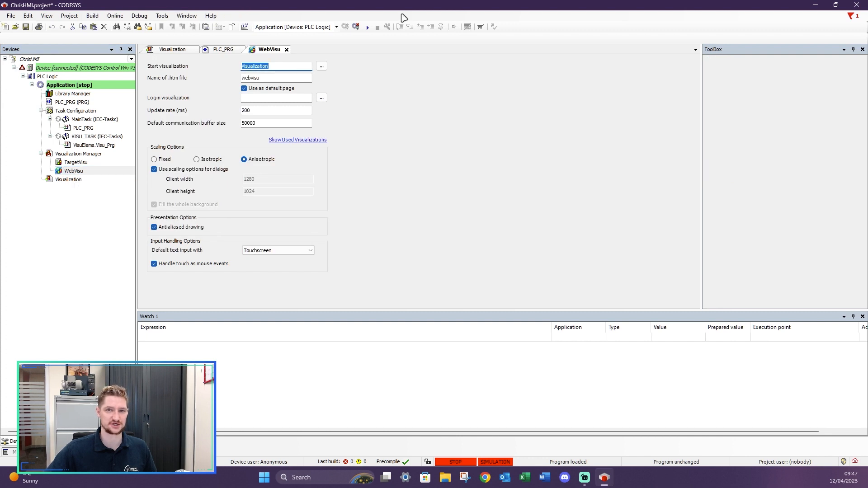
left_click(355, 26)
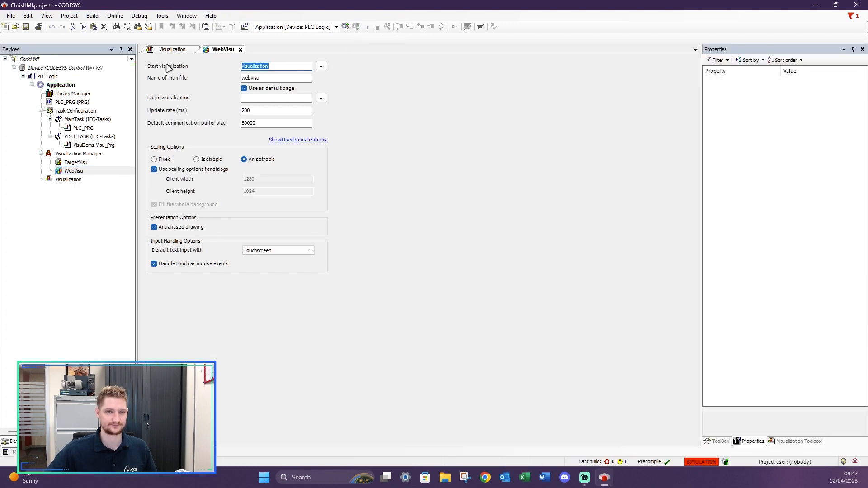
left_click(172, 50)
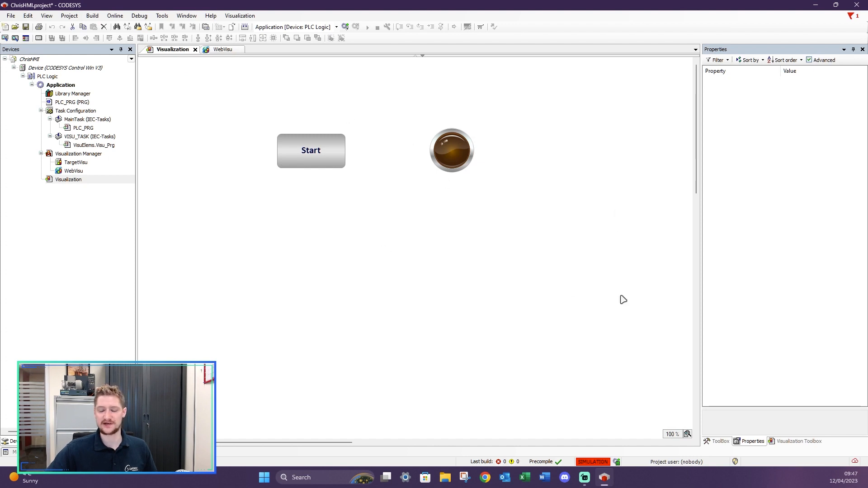
left_click(343, 140)
left_click(464, 144)
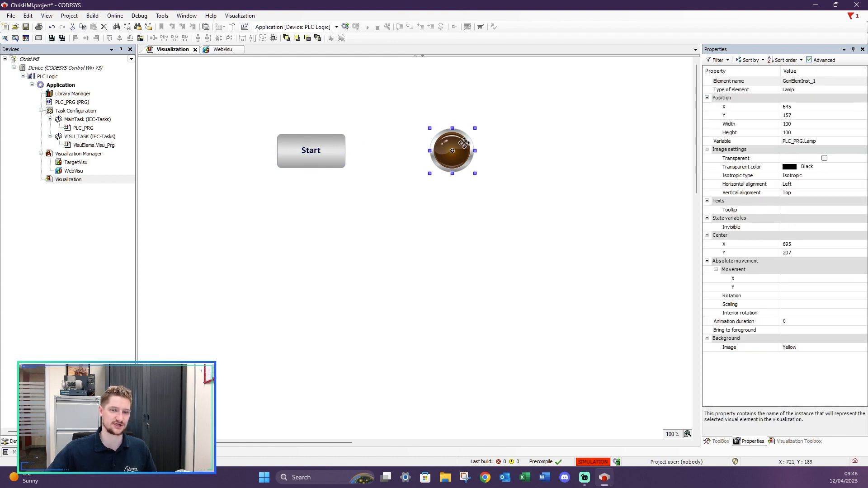
left_click(342, 156)
left_click(457, 150)
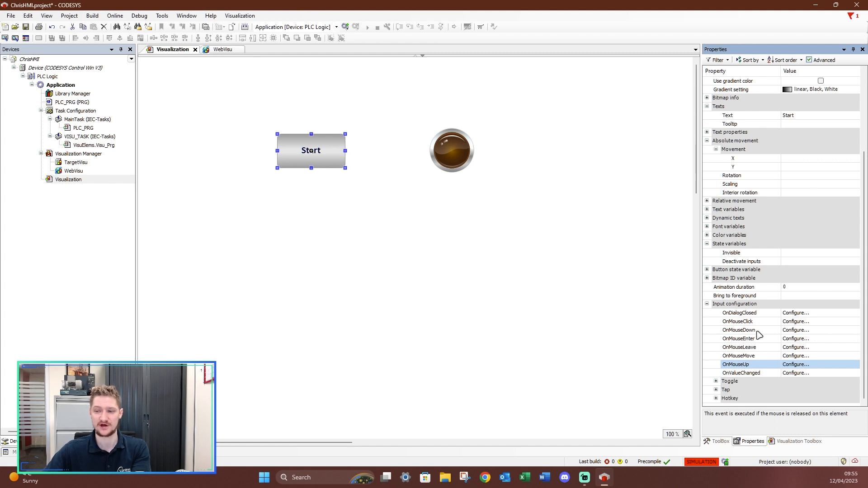
- Configure the Start button's OnMouseDown event with a Toggle Variable action on PLC_PRG.StartPB
left_click(808, 331)
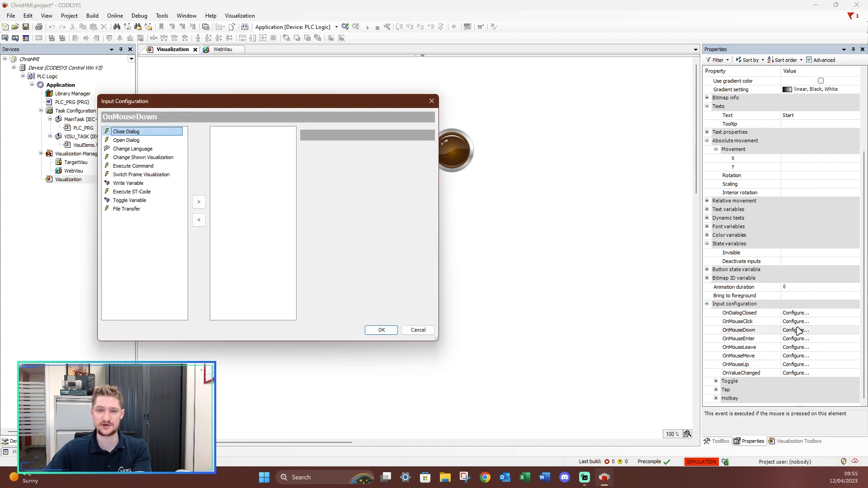
left_click(130, 200)
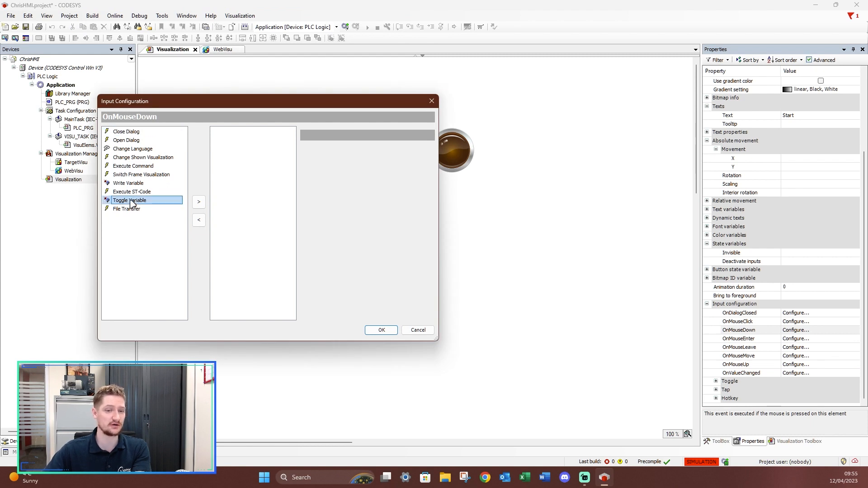
left_click(199, 204)
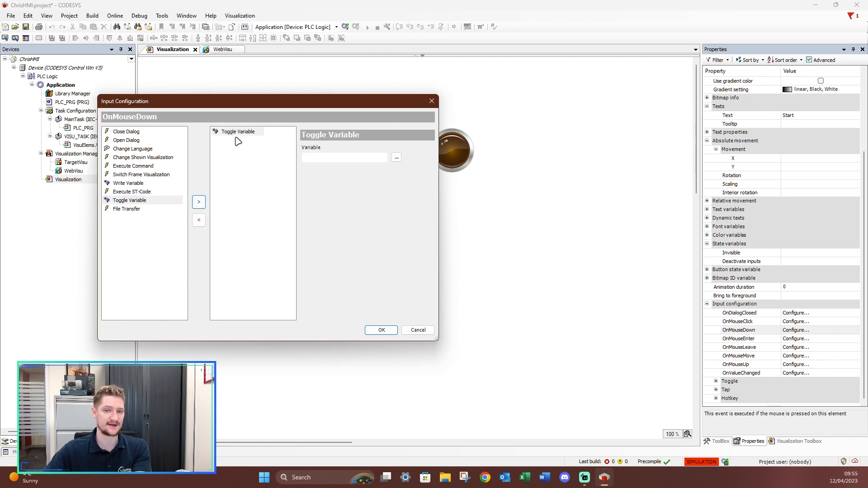
left_click(397, 158)
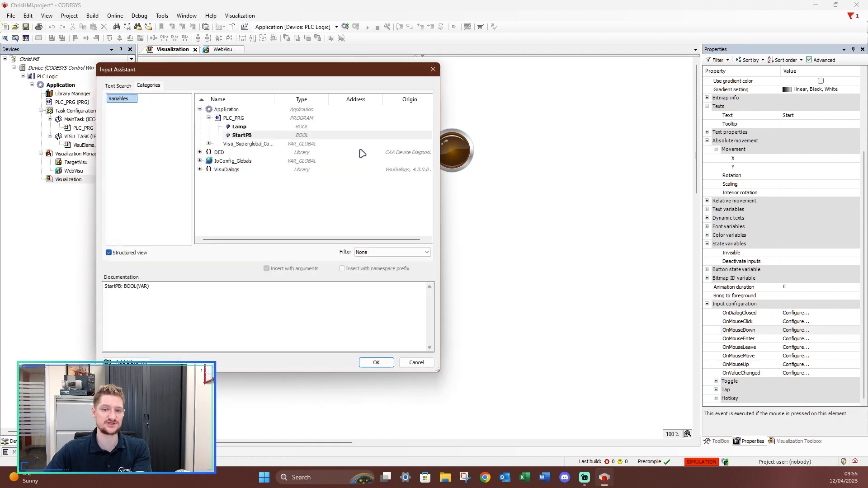
left_click(258, 136)
left_click(387, 362)
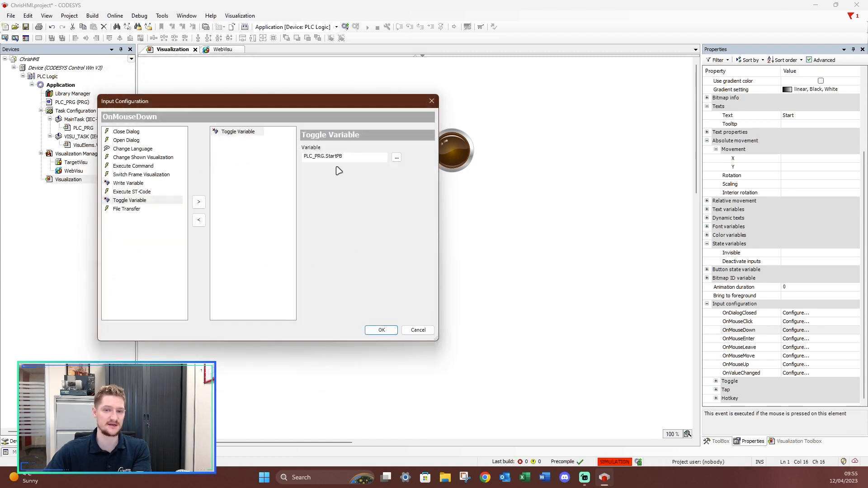
left_click(381, 330)
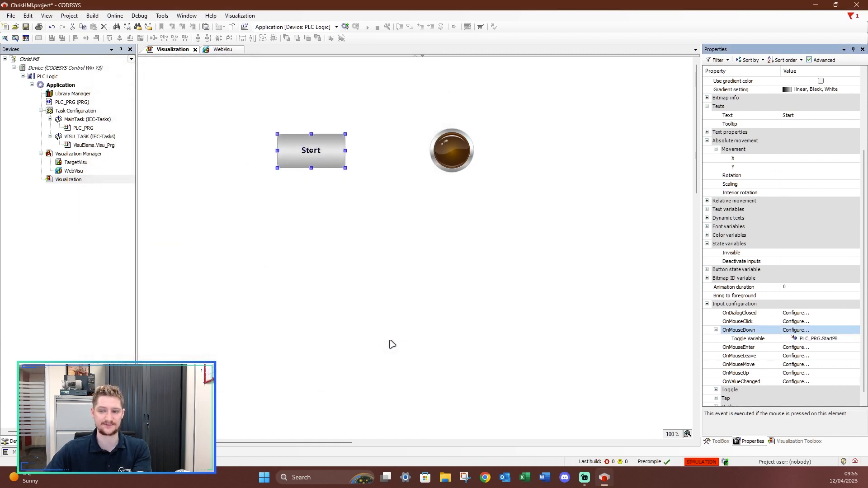
- Configure the Start button's OnMouseUp event with a Toggle Variable action on PLC_PRG.StartPB
left_click(806, 373)
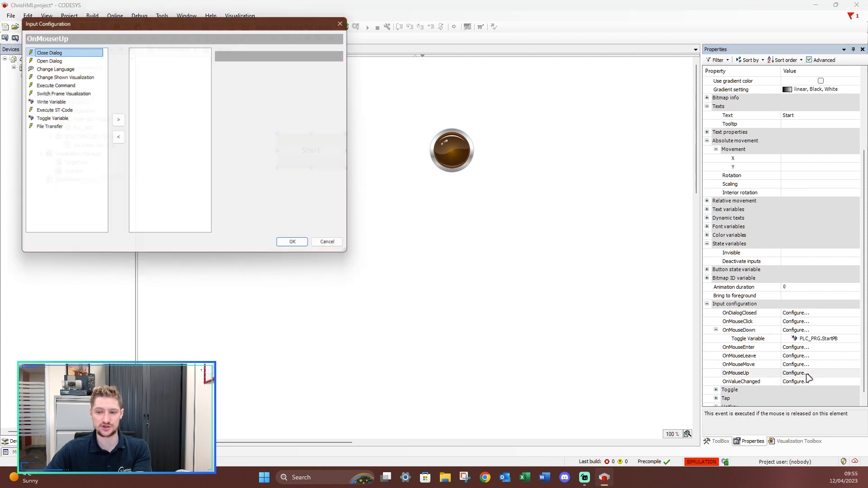
left_click(54, 119)
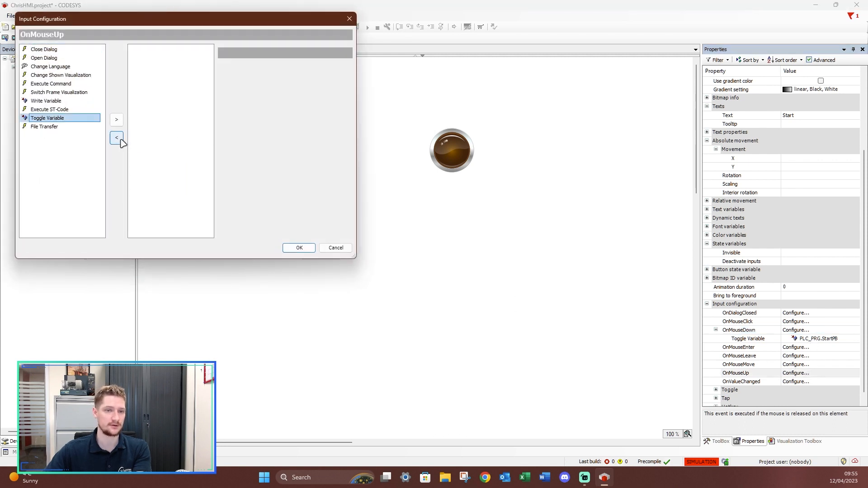
left_click(117, 120)
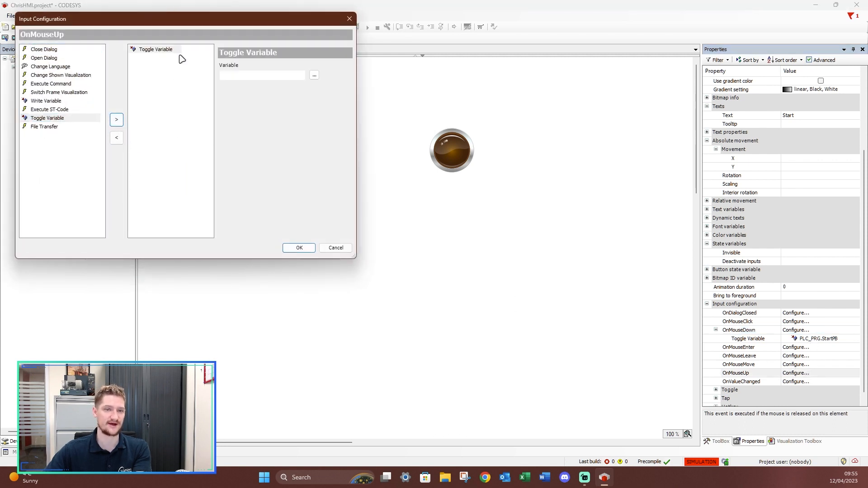
left_click(315, 75)
left_click(164, 73)
left_click(298, 301)
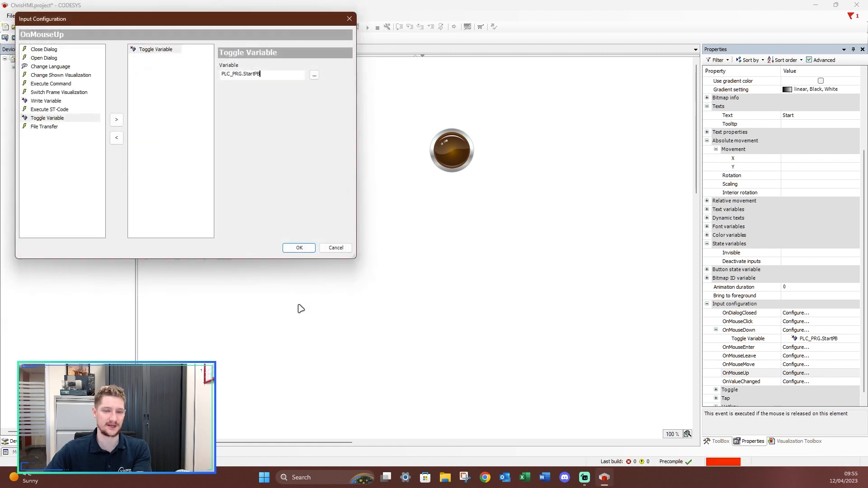
left_click(303, 247)
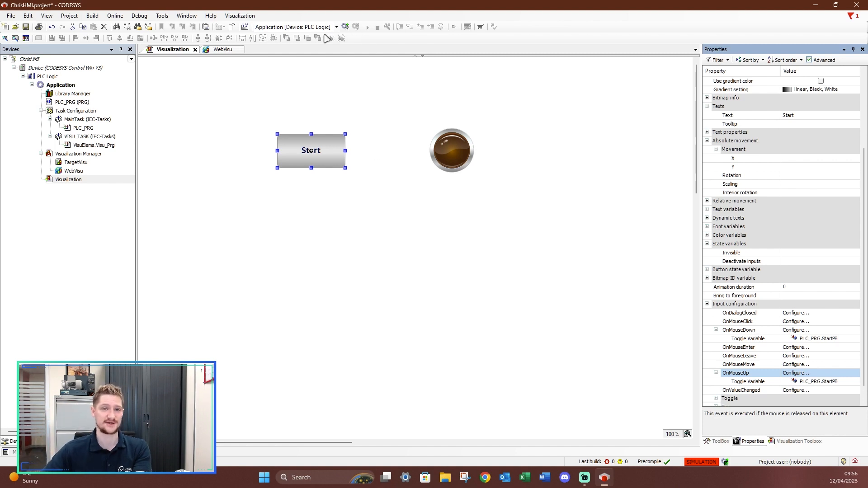
- Save the project and log in to the simulated device to run the updated application
left_click(26, 27)
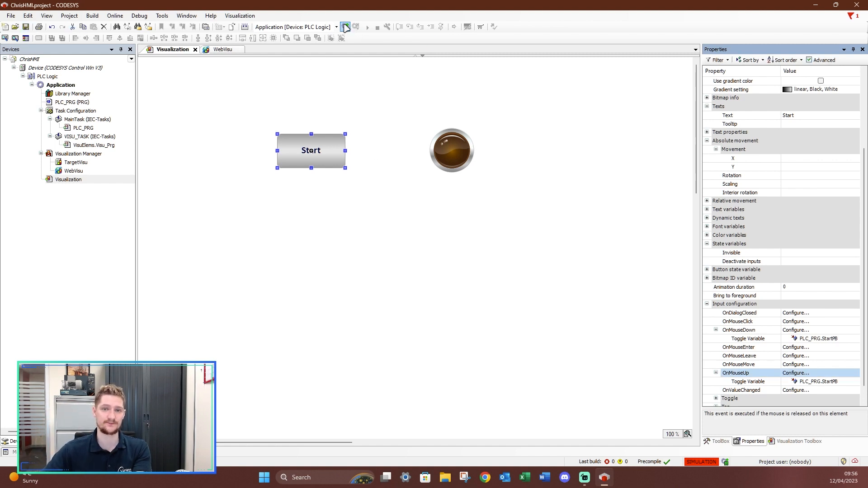
left_click(345, 27)
left_click(418, 282)
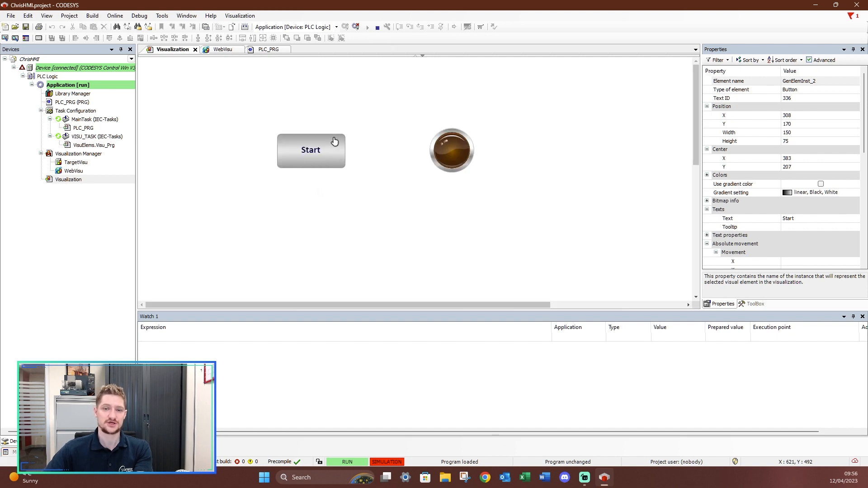
- Test the momentary Start button by pressing and releasing it repeatedly while watching the lamp
left_click(334, 142)
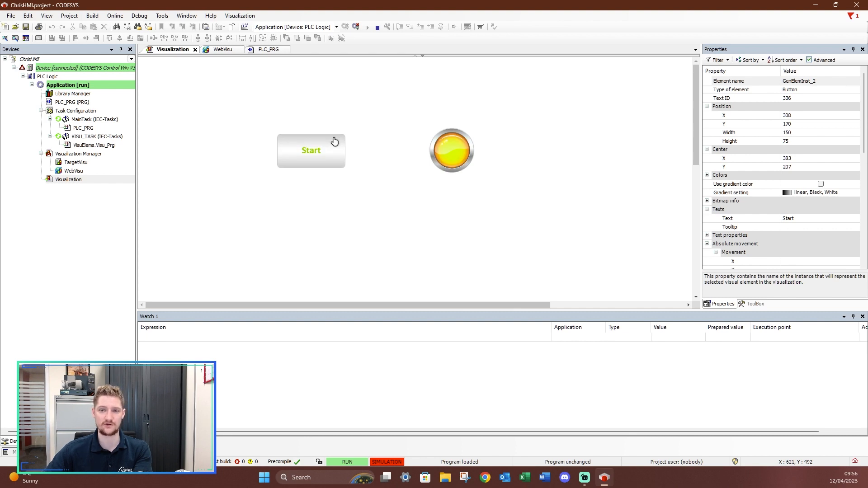
left_click(335, 141)
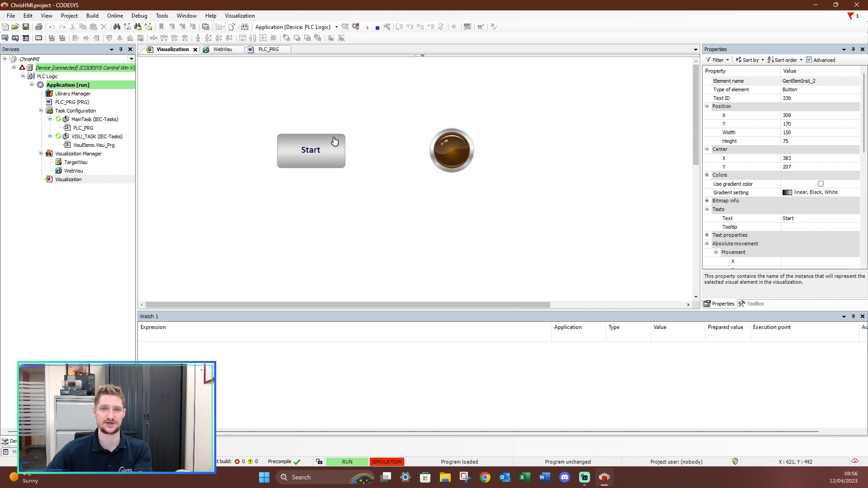
left_click(334, 142)
left_click(334, 141)
left_click(335, 142)
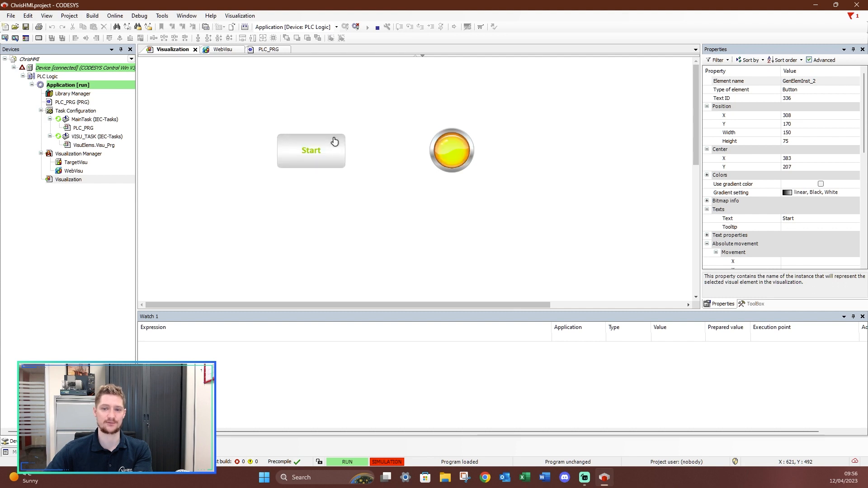
left_click(334, 142)
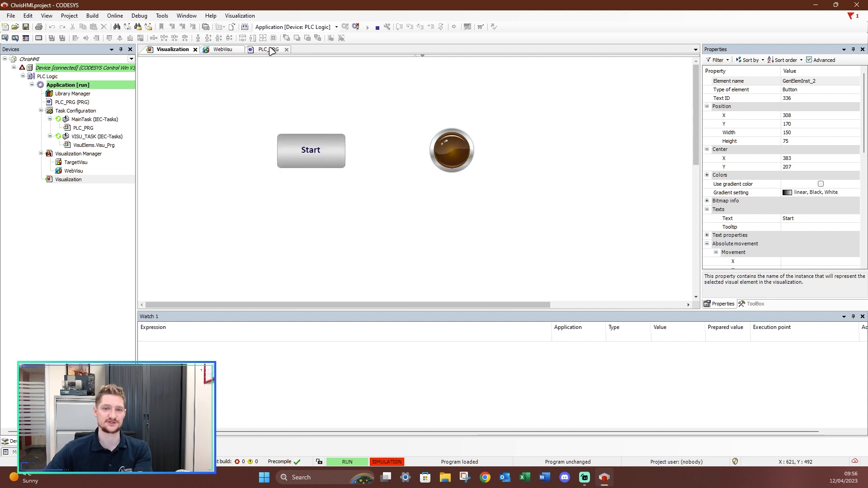
- Float the PLC_PRG ladder beside the visualization, operate the Start button repeatedly to watch rung and lamp, and close the floating ladder
left_click_drag(270, 51, 579, 177)
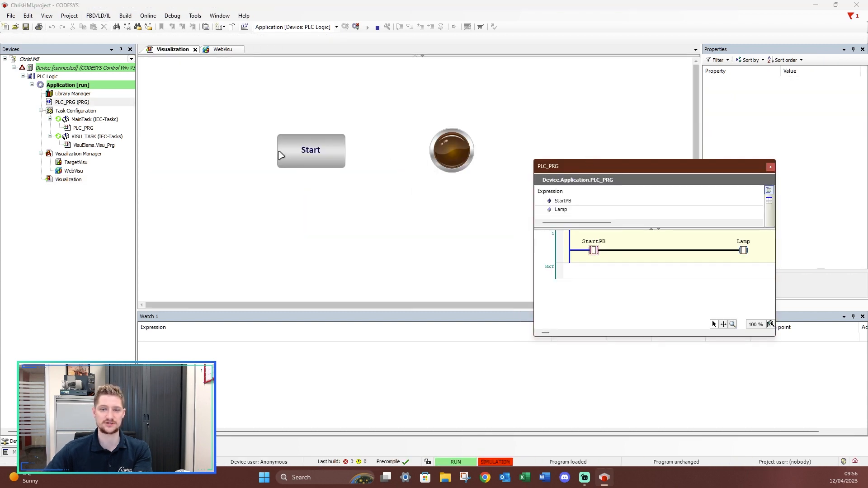
left_click(312, 150)
left_click(316, 150)
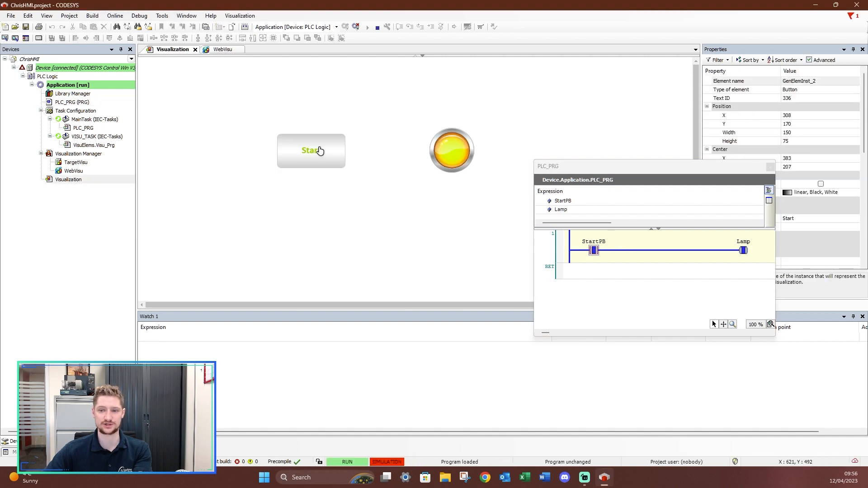
left_click(319, 150)
left_click(319, 150)
left_click(319, 151)
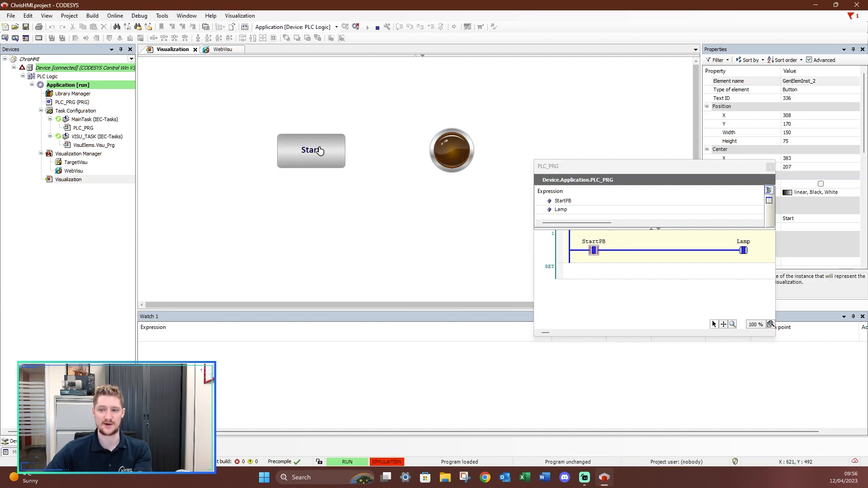
left_click(320, 151)
left_click(319, 150)
left_click(319, 150)
left_click(320, 150)
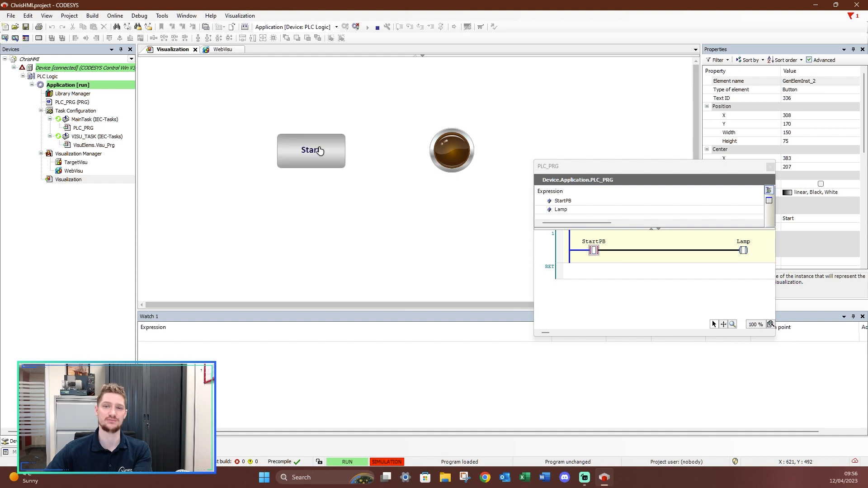
left_click(771, 167)
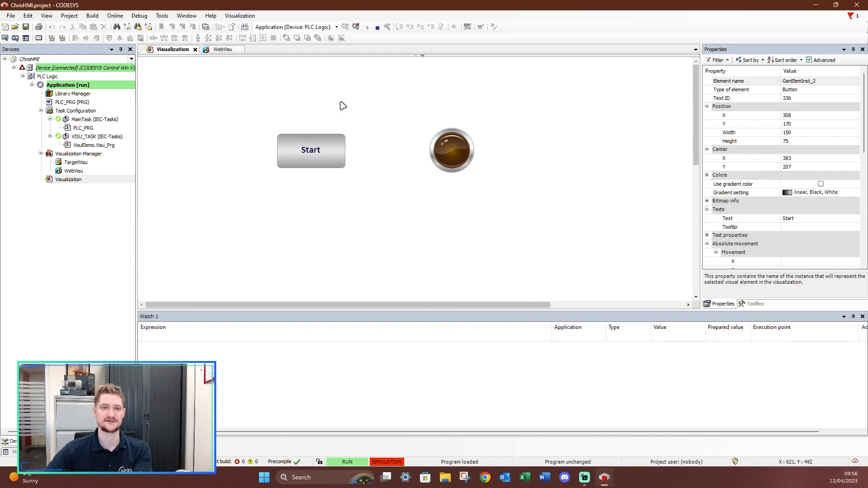
- Stop the running application and log out of the device with PLC_PRG open for editing
left_click(381, 26)
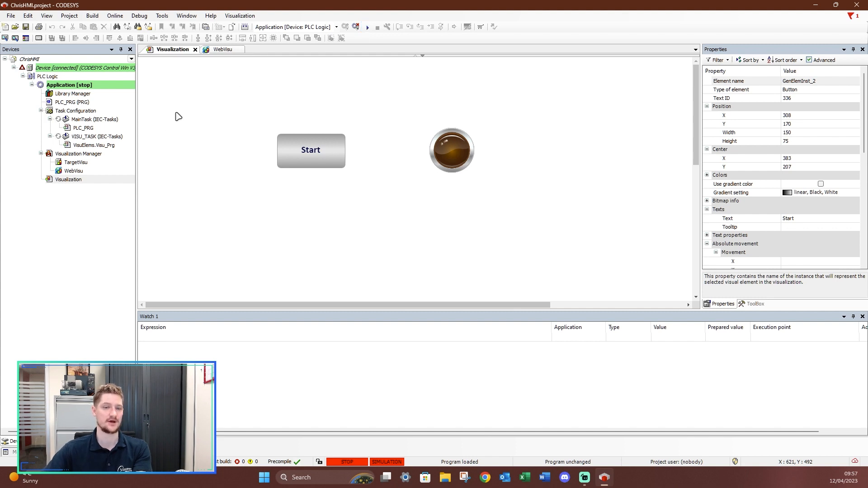
double_click(81, 128)
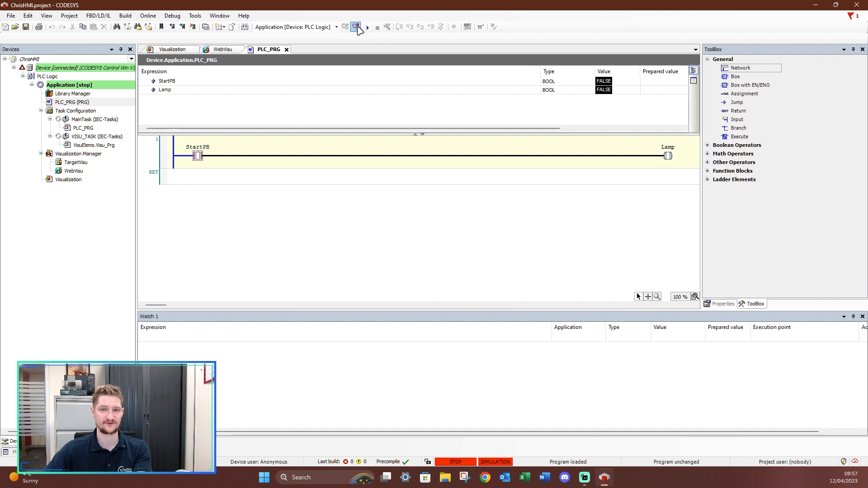
left_click(357, 27)
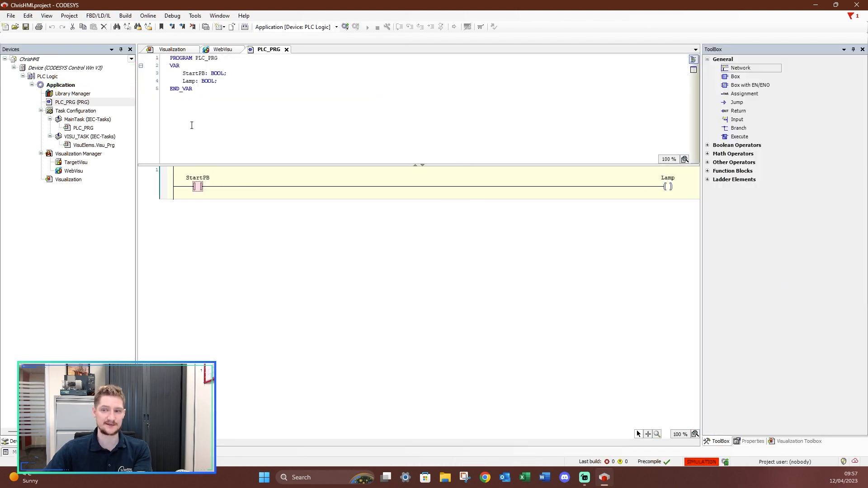
- Add a parallel contact around the StartPB contact and assign it the Lamp variable
left_click_drag(737, 129, 214, 187)
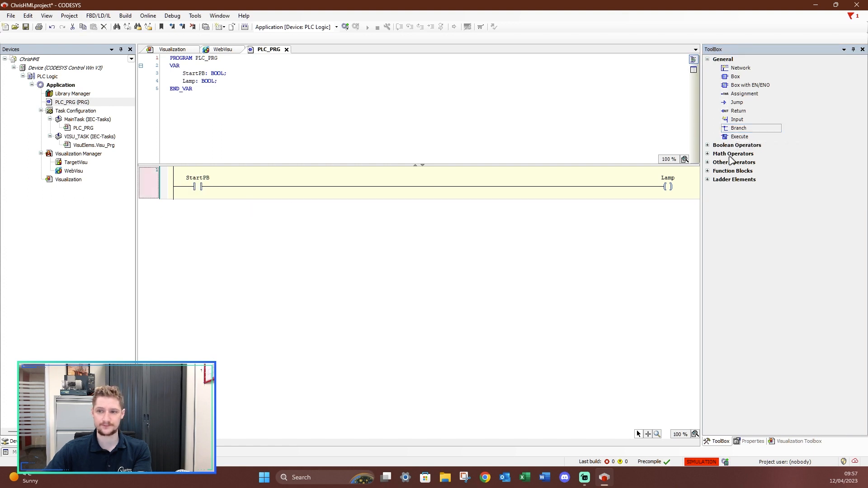
left_click(708, 180)
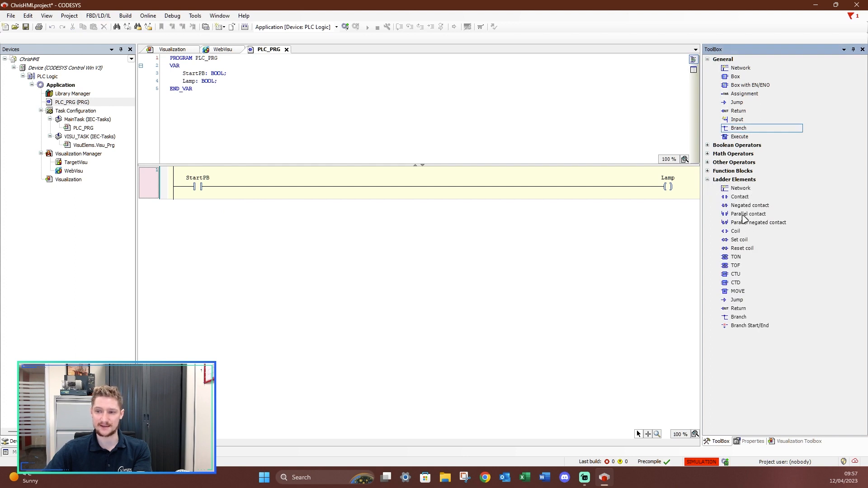
left_click_drag(744, 215, 209, 194)
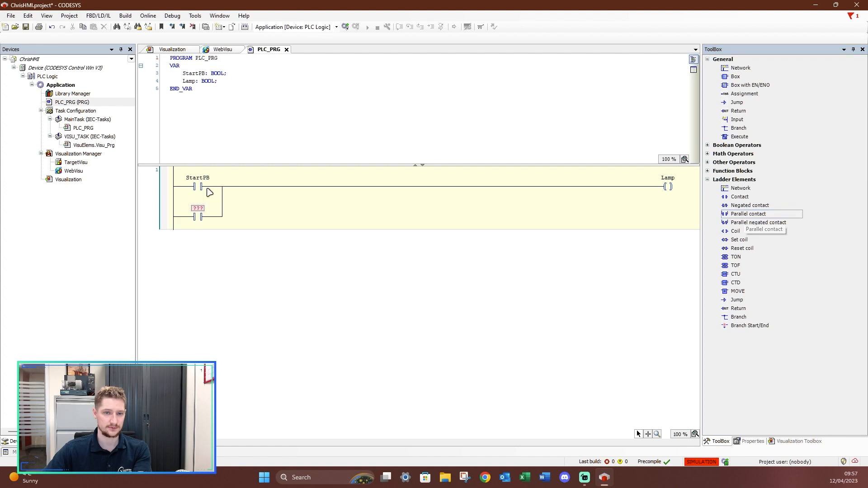
left_click(198, 208)
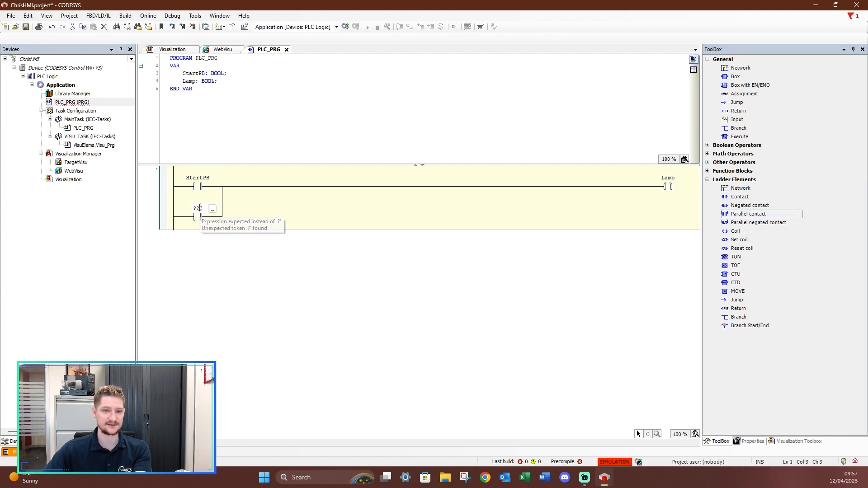
type("Lamp")
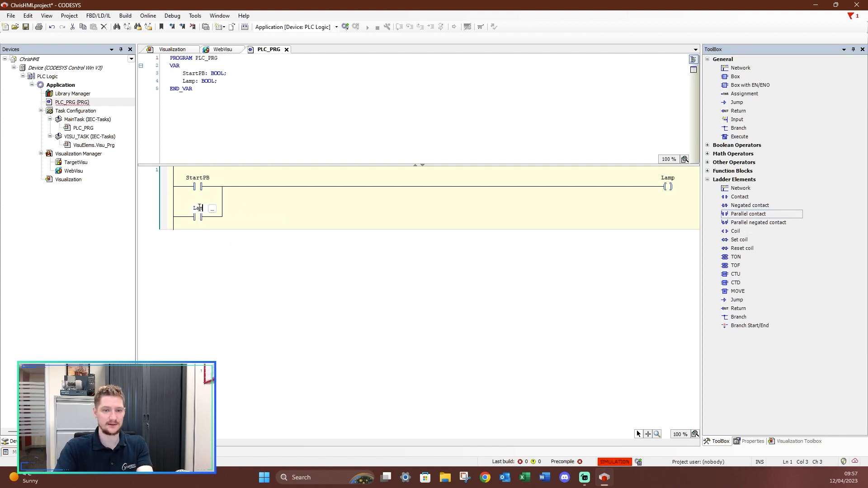
left_click(281, 187)
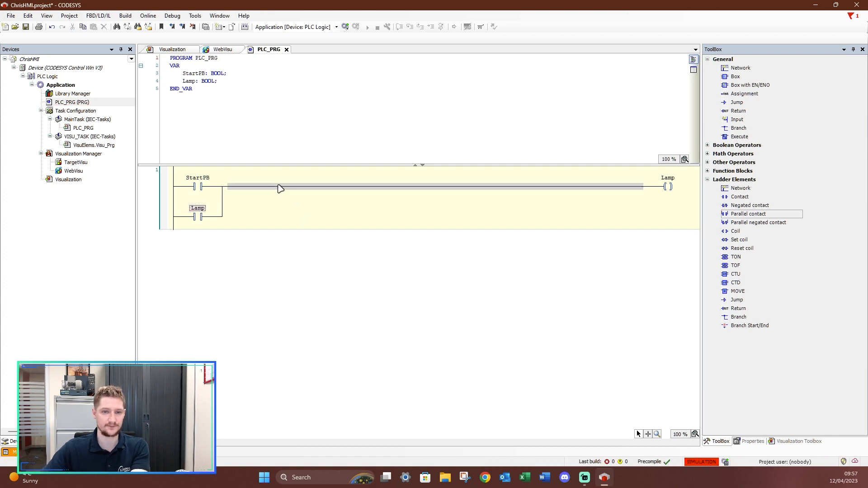
- Insert a negated contact in series between the StartPB/Lamp parallel branch and the Lamp coil
left_click_drag(750, 206, 467, 188)
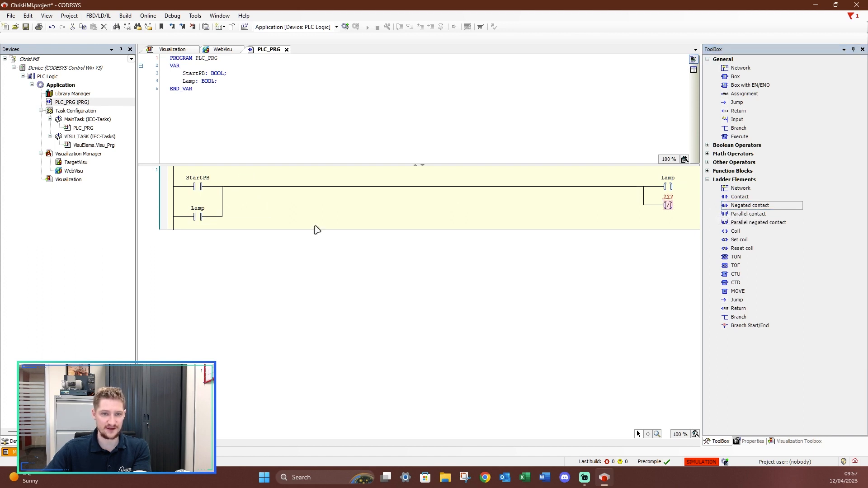
key("ctrl+z")
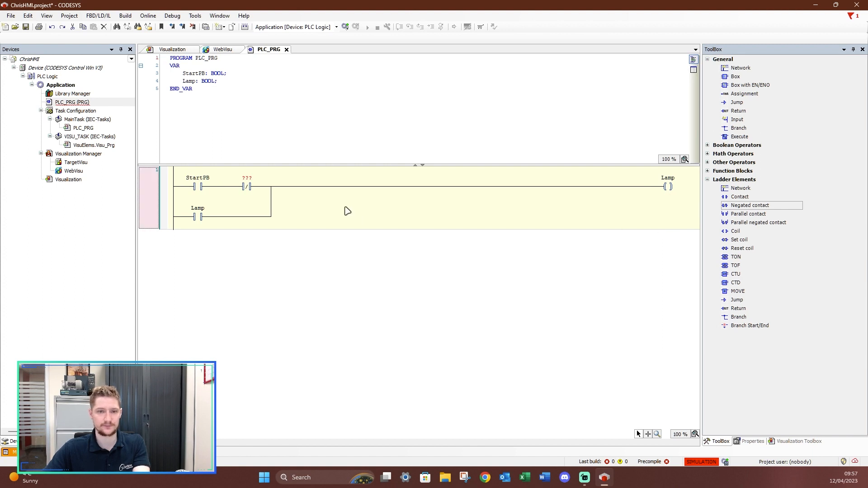
left_click_drag(247, 186, 463, 187)
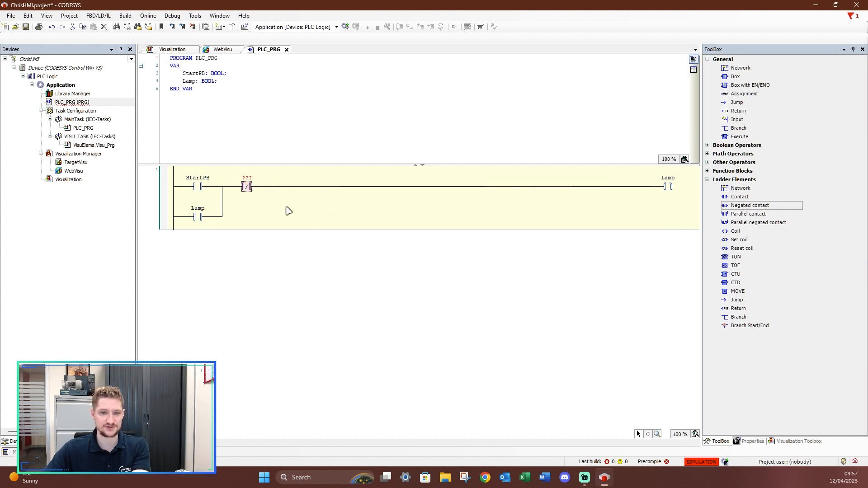
- Assign StopPB to the negated contact and declare it as a BOOL variable in PLC_PRG
left_click(246, 179)
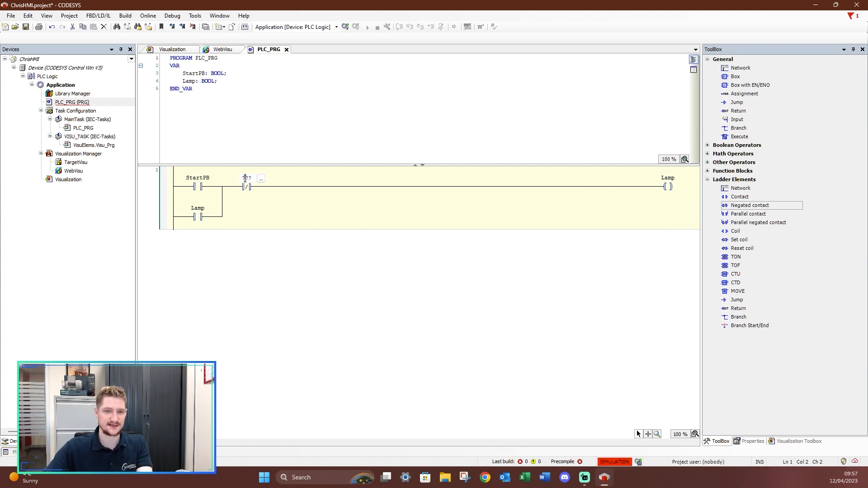
type("StopP")
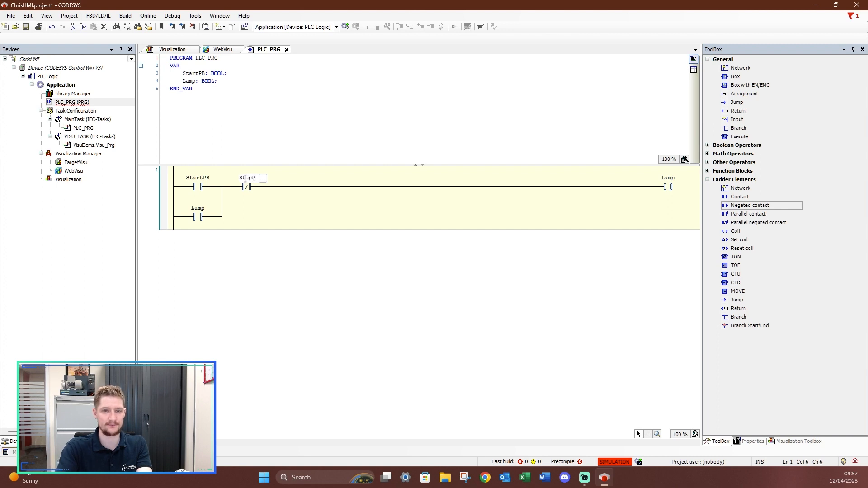
type("B")
key("Return")
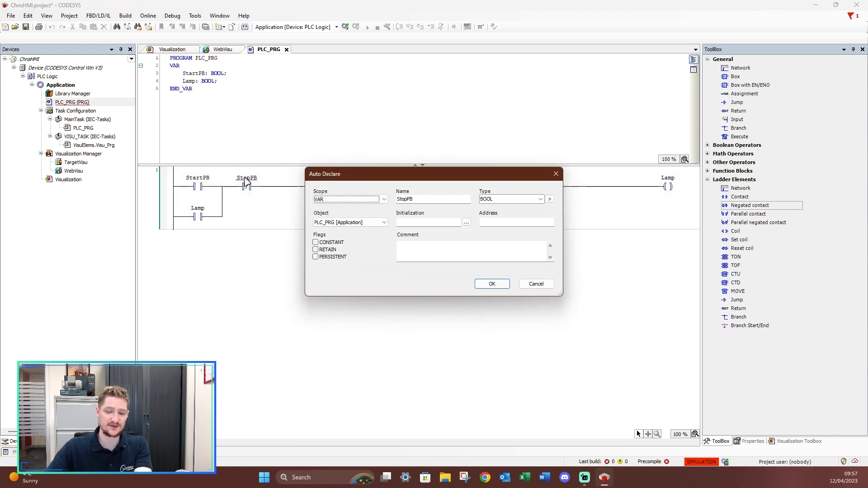
key("Return")
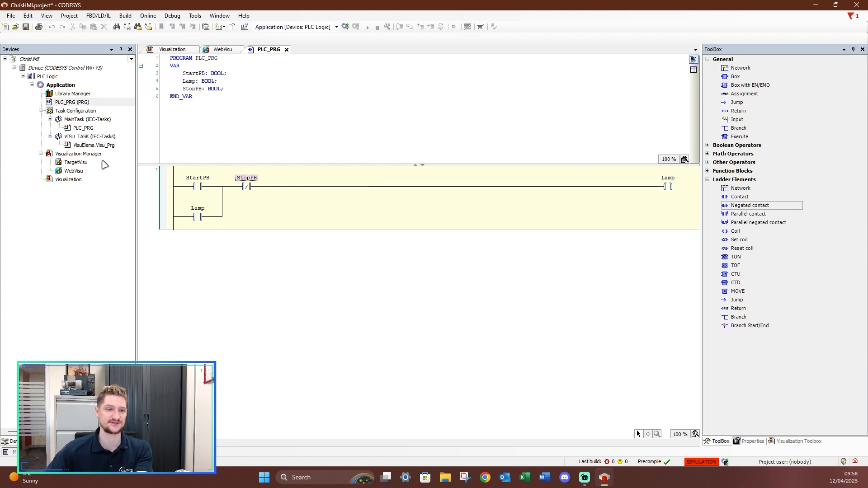
- Open the visualization and duplicate the Start button directly below the original
double_click(71, 180)
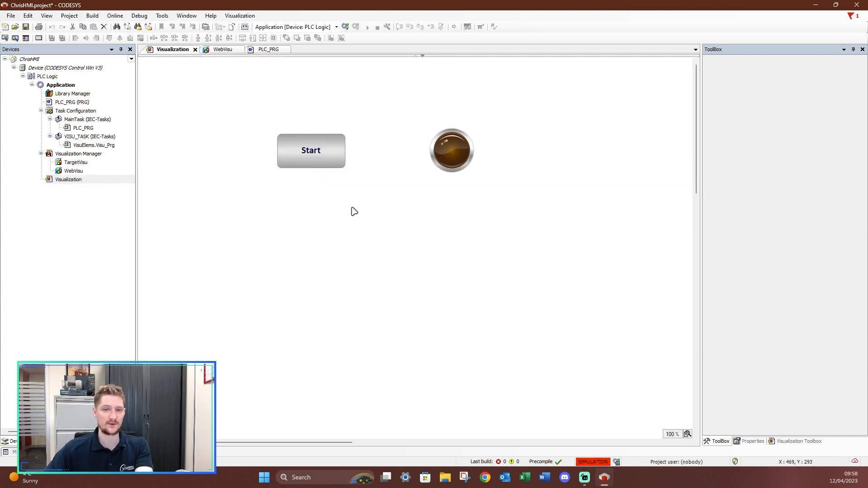
left_click(329, 141)
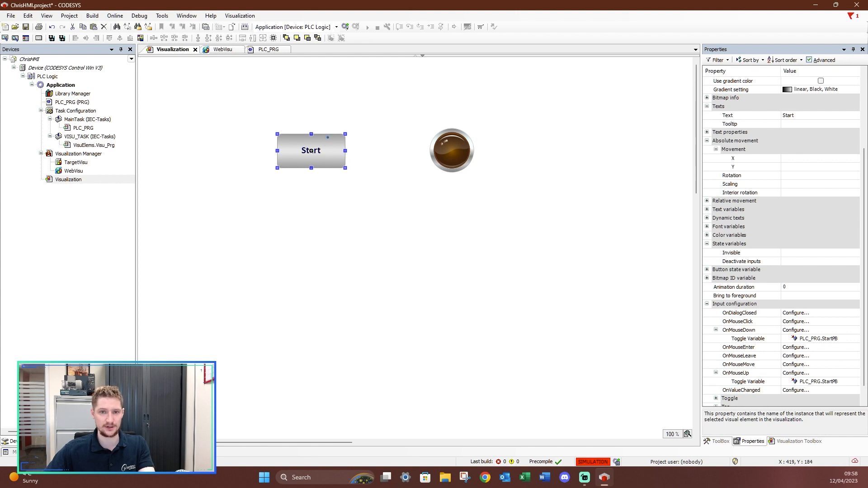
left_click_drag(328, 141, 325, 189)
left_click(328, 145)
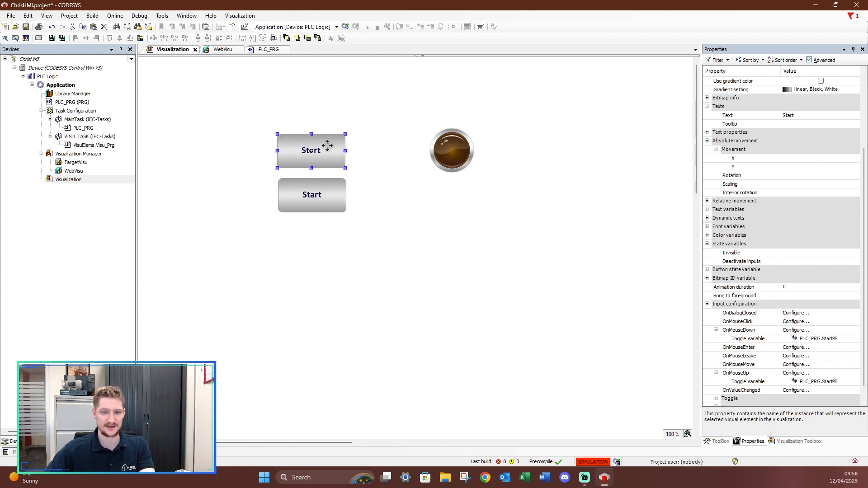
- Select both Start buttons and line them up with Align Vertical Center
left_click(330, 189, "shift")
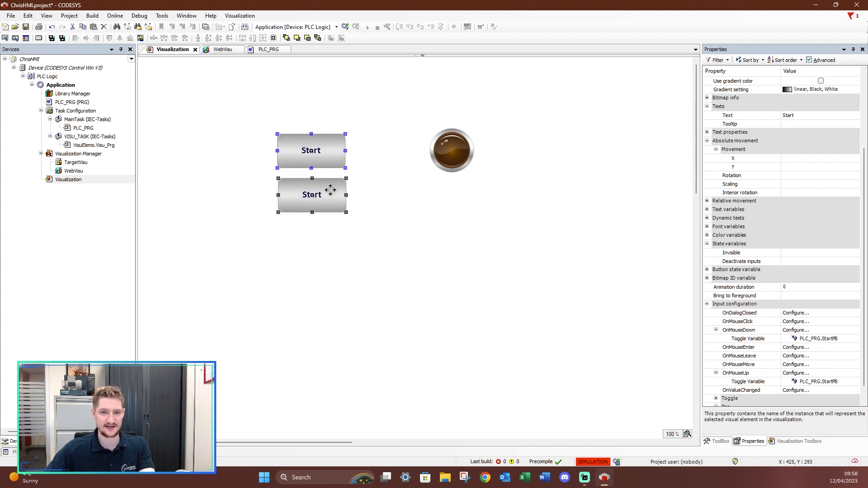
right_click(330, 141)
mouse_move(369, 211)
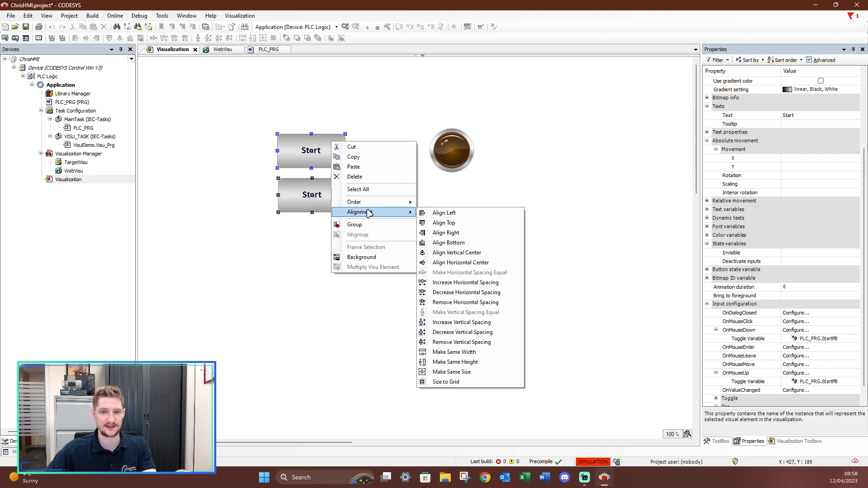
left_click(475, 257)
left_click(484, 322)
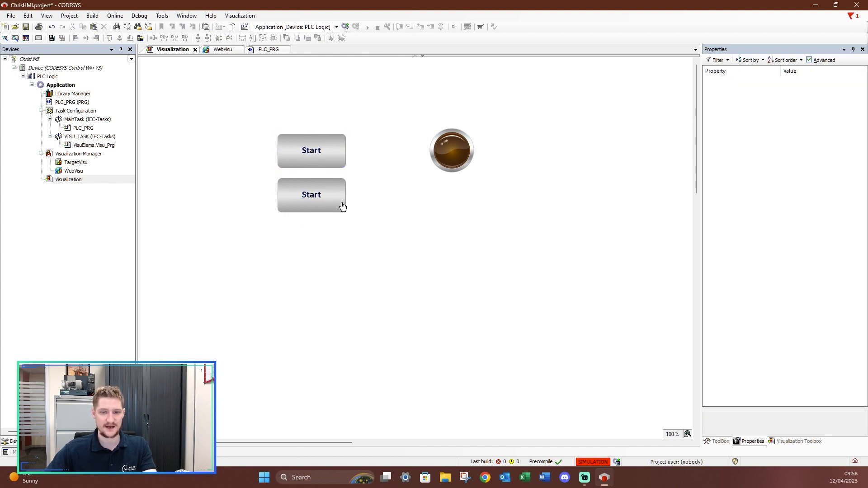
- Change the lower button's text to Stop
left_click(343, 207)
left_click(320, 195)
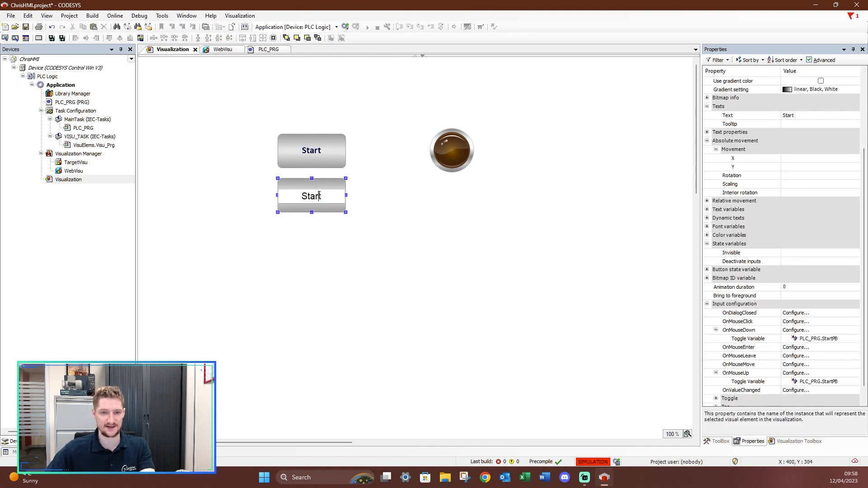
double_click(320, 195)
type("Stop")
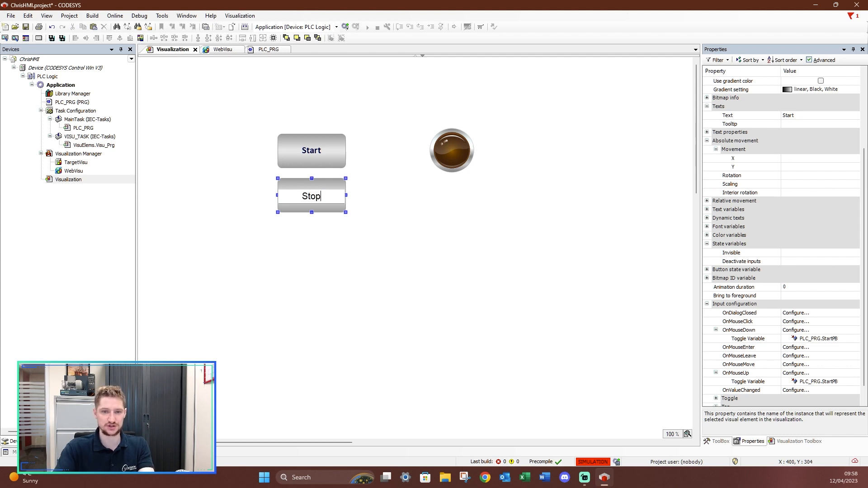
left_click(433, 221)
- Pick PLC_PRG.StopPB for the Stop button's OnMouseDown and OnMouseUp toggle variables and save the project
left_click(333, 188)
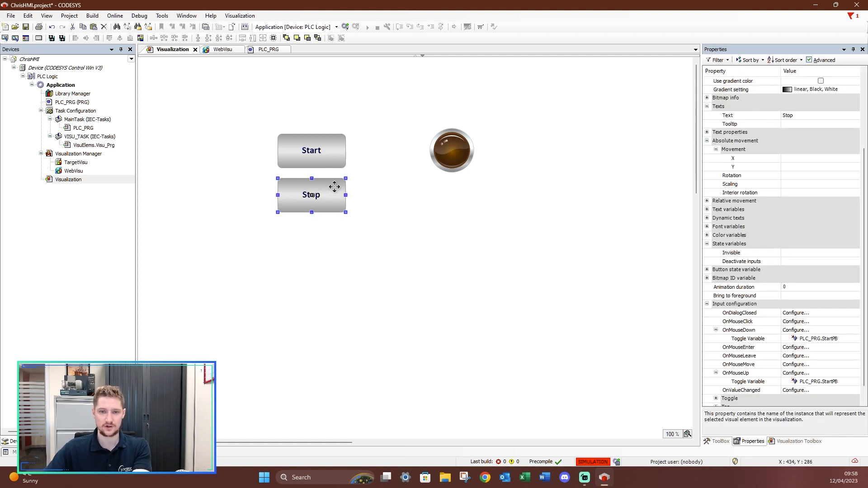
left_click(847, 339)
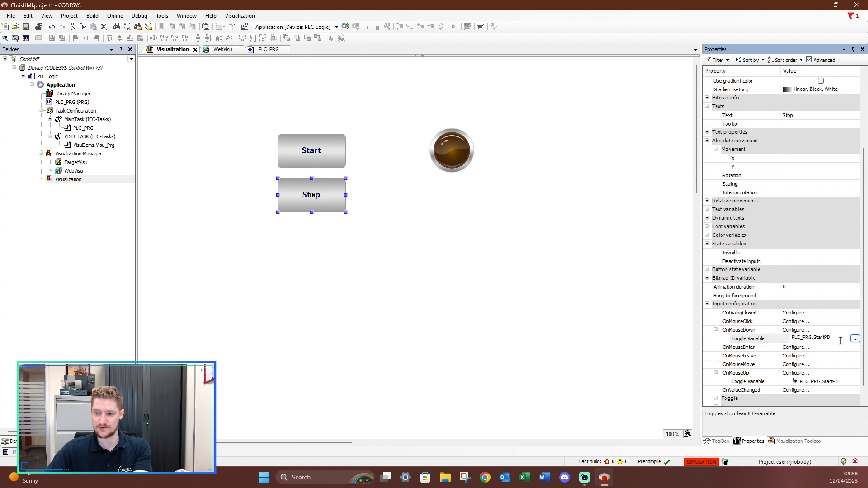
left_click(856, 339)
double_click(419, 156)
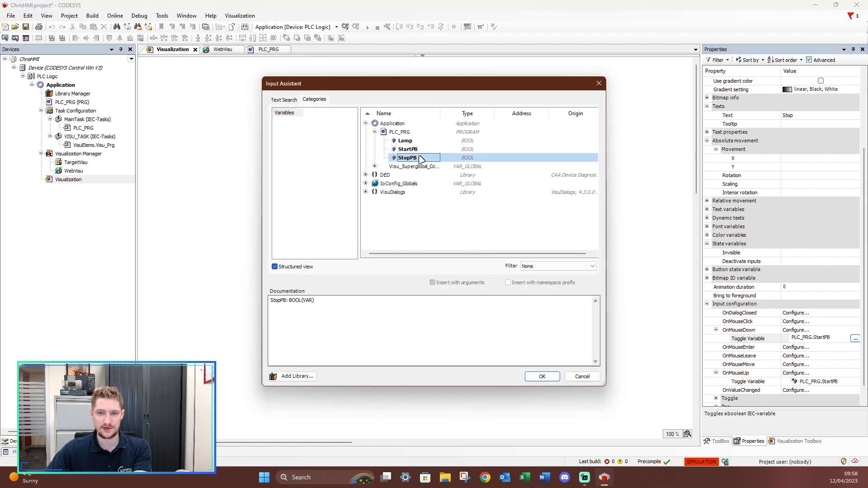
left_click(847, 382)
left_click(856, 382)
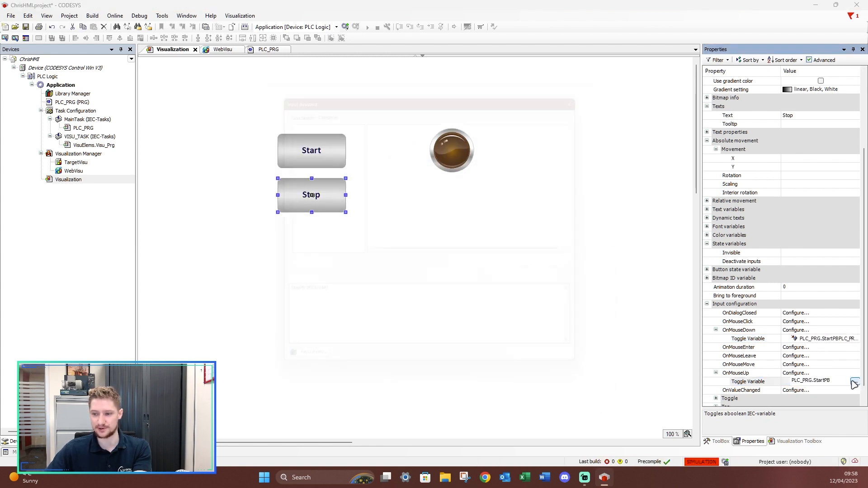
double_click(423, 158)
left_click(535, 343)
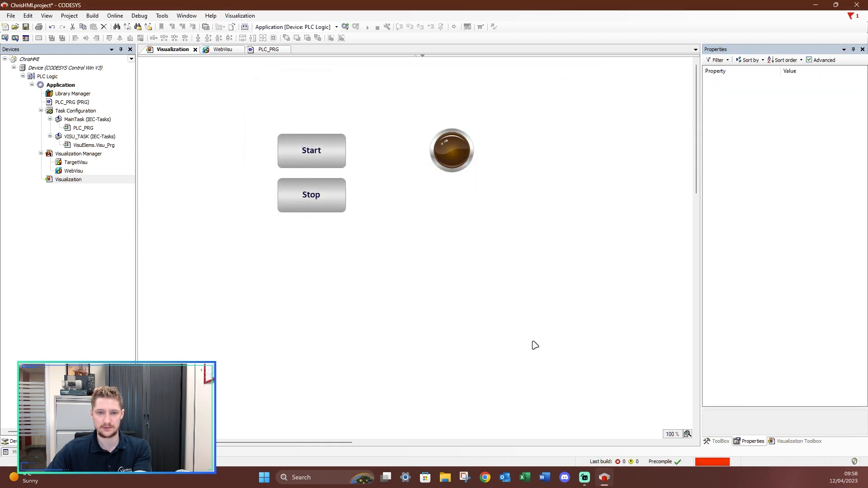
left_click(26, 27)
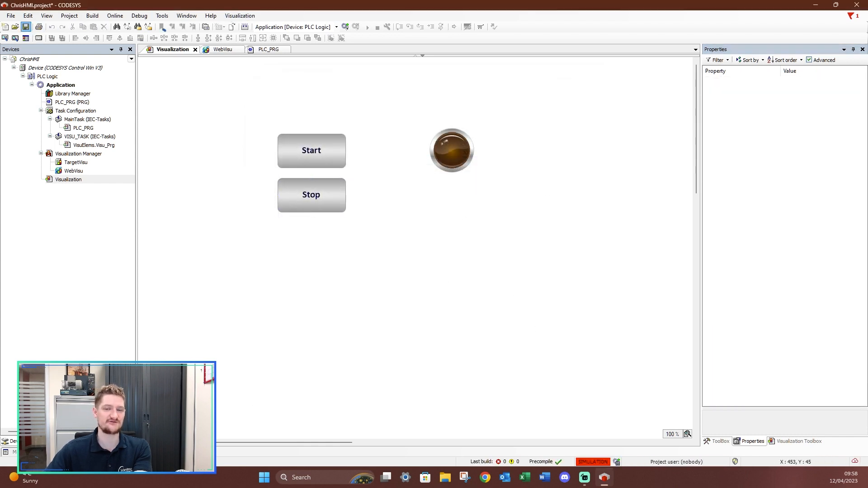
- Try to log in with an online change, review the application change details, and decline logging in without download
left_click(346, 27)
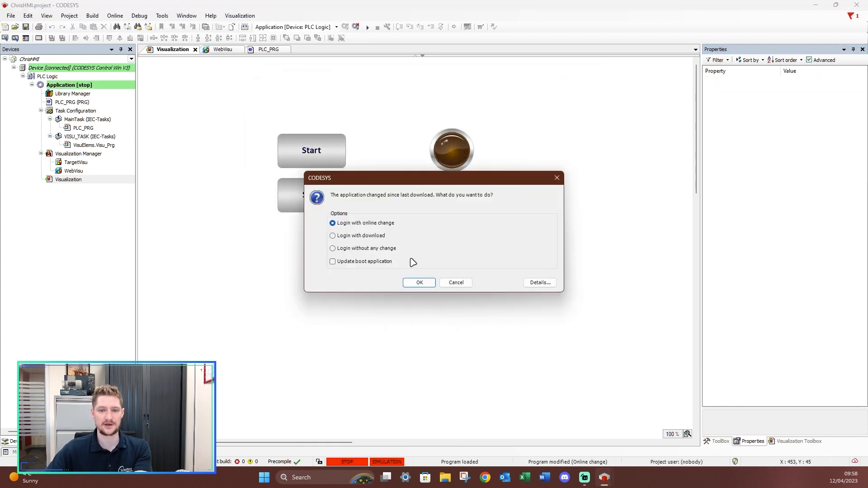
left_click(420, 283)
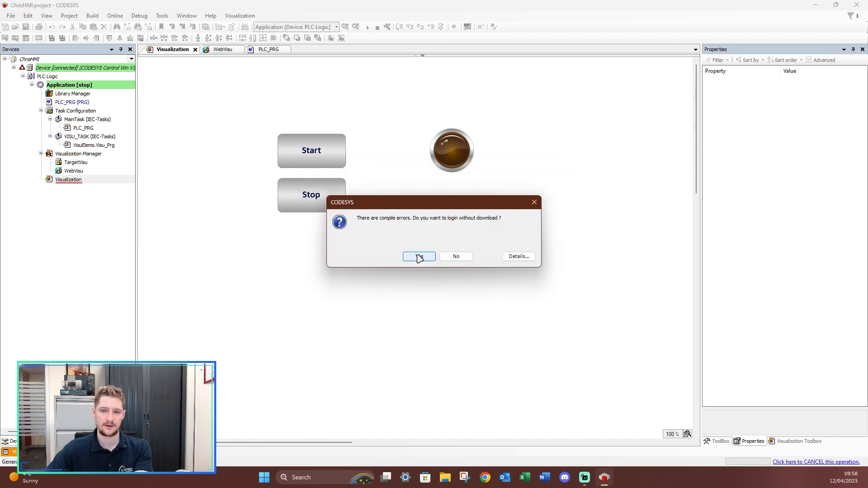
left_click(519, 257)
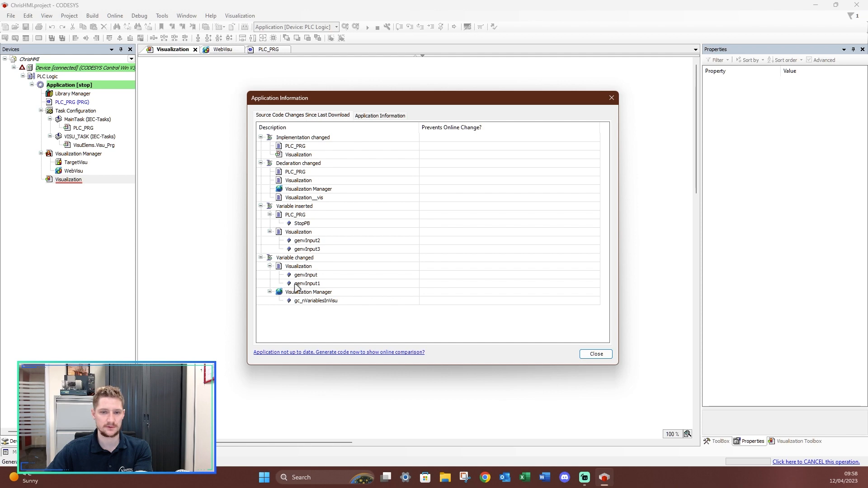
left_click(596, 354)
left_click(457, 256)
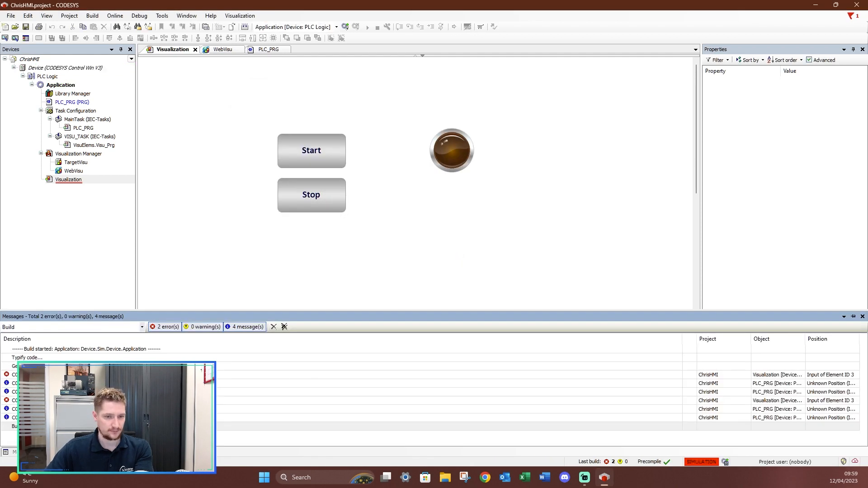
left_click(863, 316)
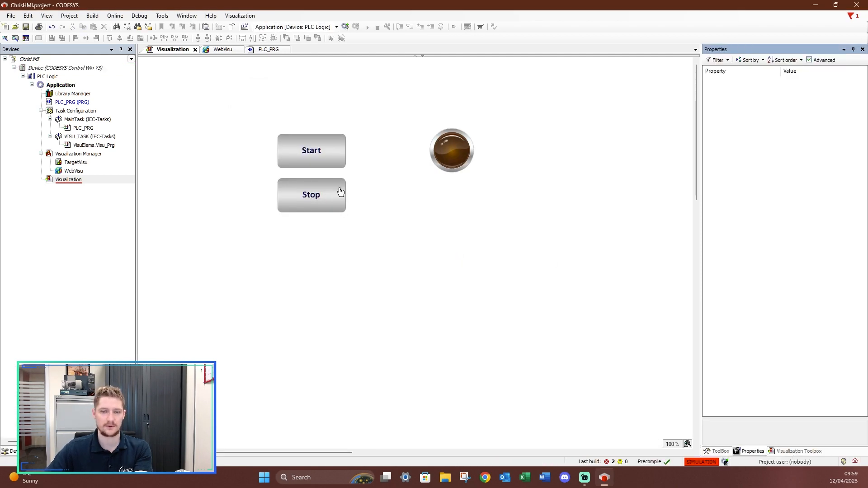
- Correct the Stop button's OnMouseDown toggle variable to PLC_PRG.StopPB by removing the leftover PLC_PRG.StartPB text
left_click(340, 185)
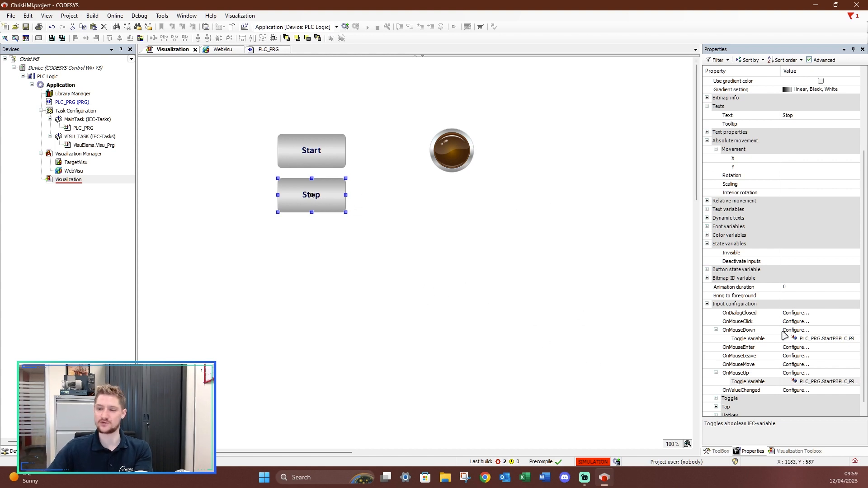
left_click(834, 339)
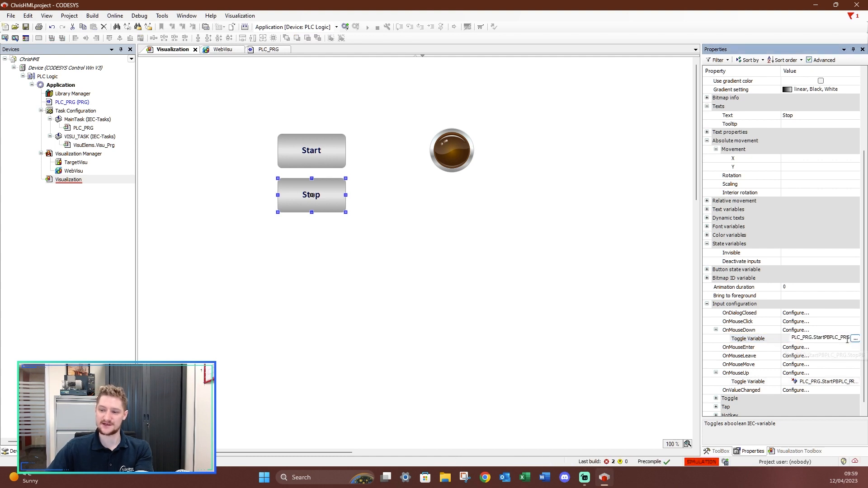
left_click(855, 339)
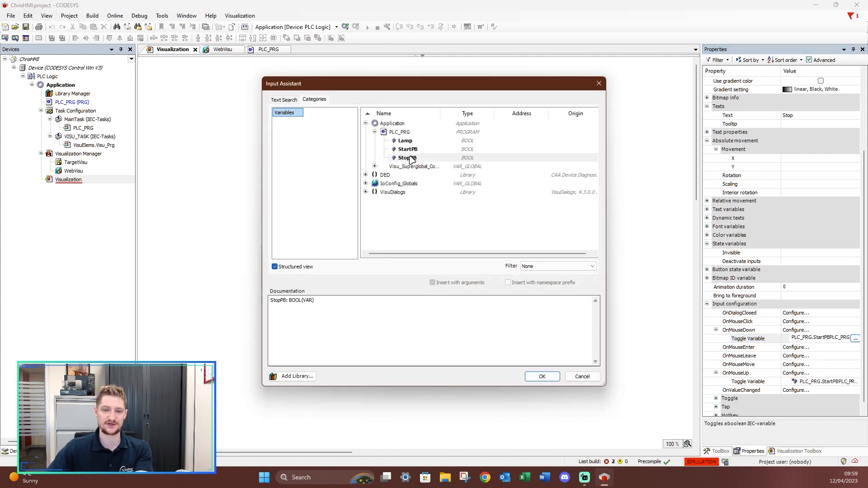
left_click(600, 84)
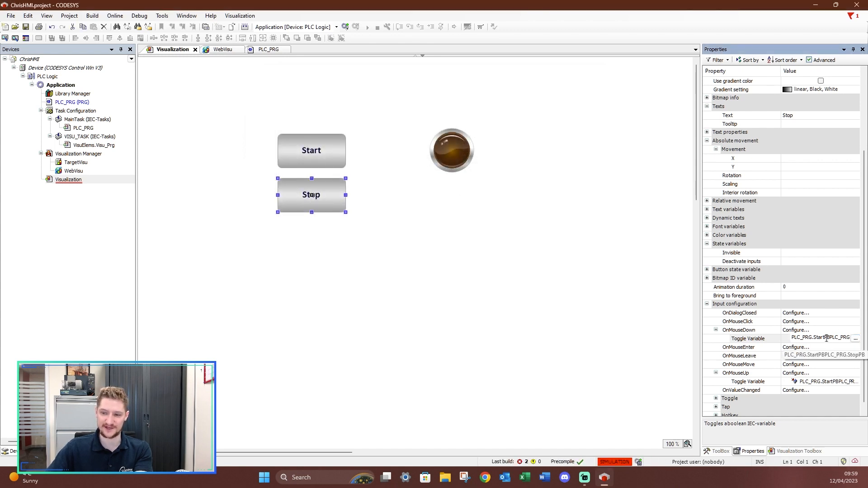
left_click(826, 338)
left_click_drag(830, 338, 790, 338)
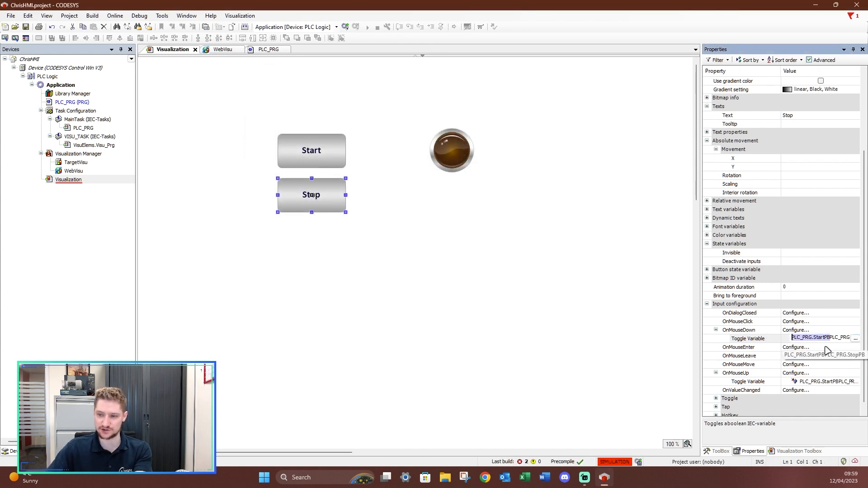
key("BackSpace")
- Remove the leftover PLC_PRG.StartPB from the Stop button's OnMouseUp toggle variable, leaving only PLC_PRG.StopPB
left_click(840, 382)
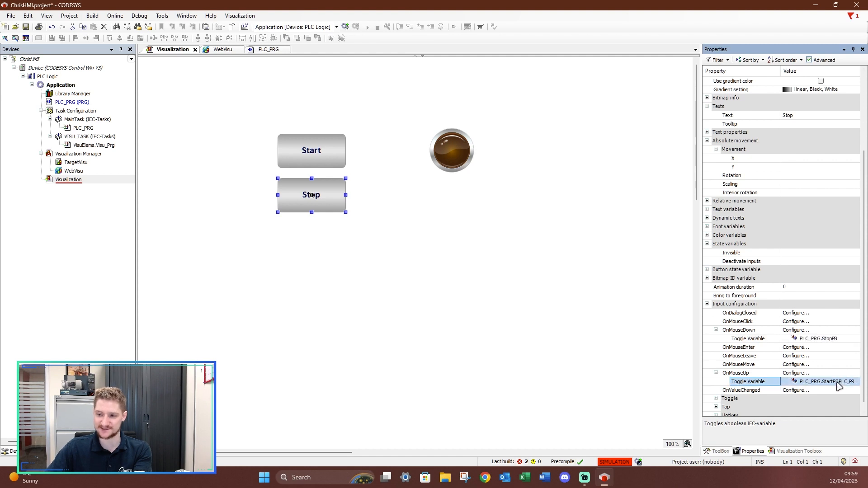
left_click(839, 382)
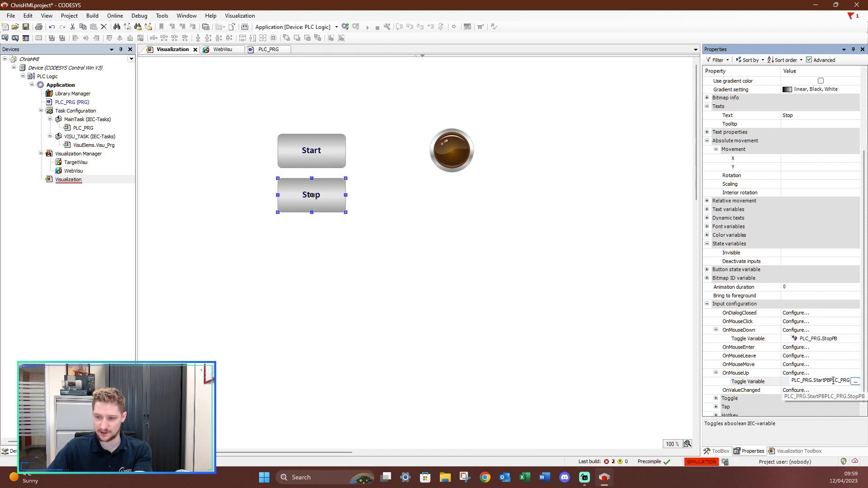
left_click_drag(832, 380, 791, 380)
key("BackSpace")
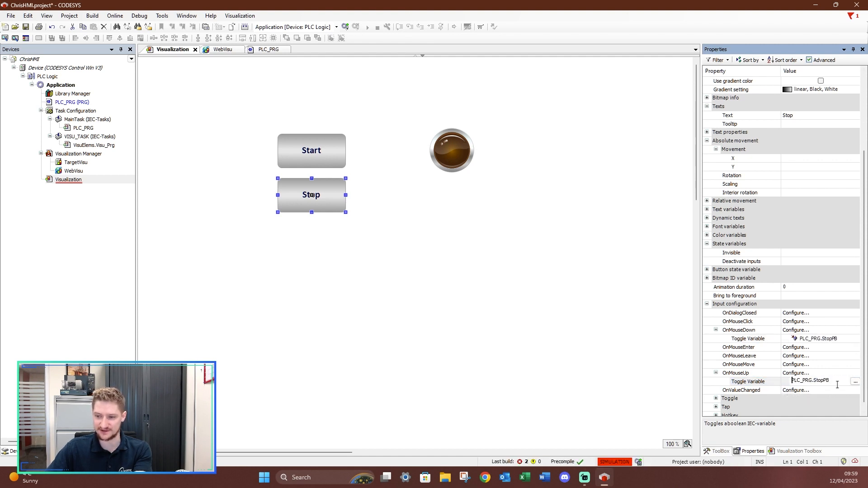
left_click(796, 347)
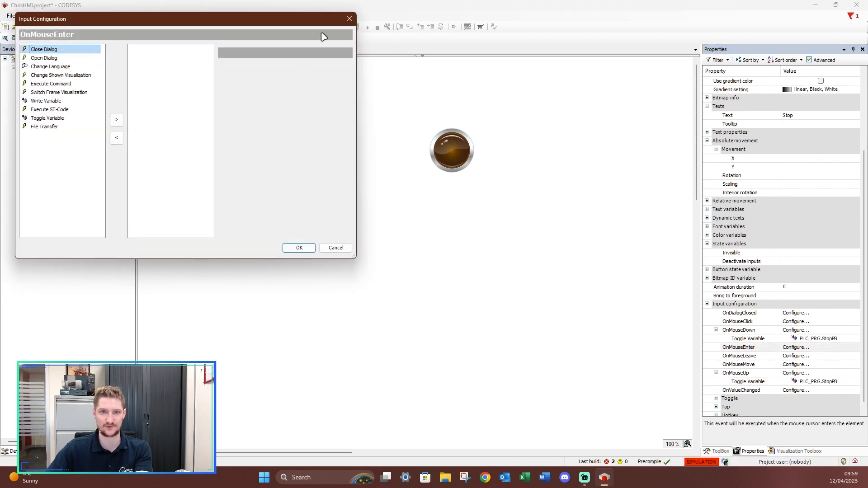
left_click(349, 23)
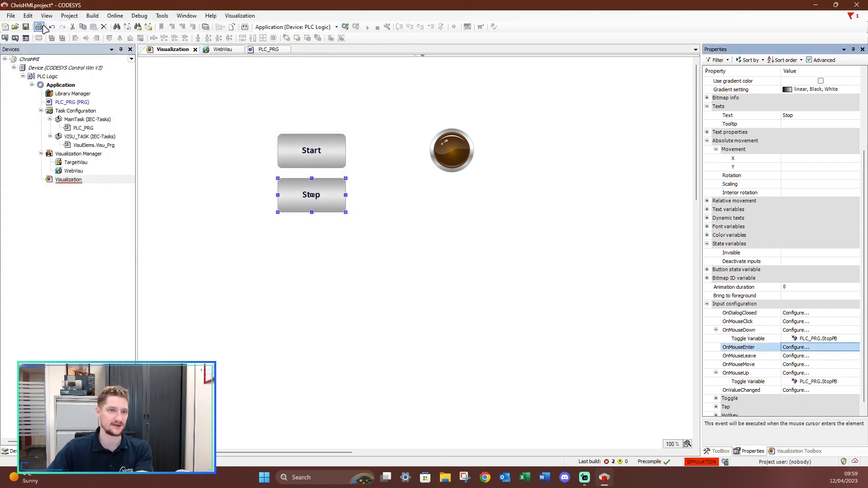
- Log in to the simulated device with the corrected application and start it running
left_click(345, 27)
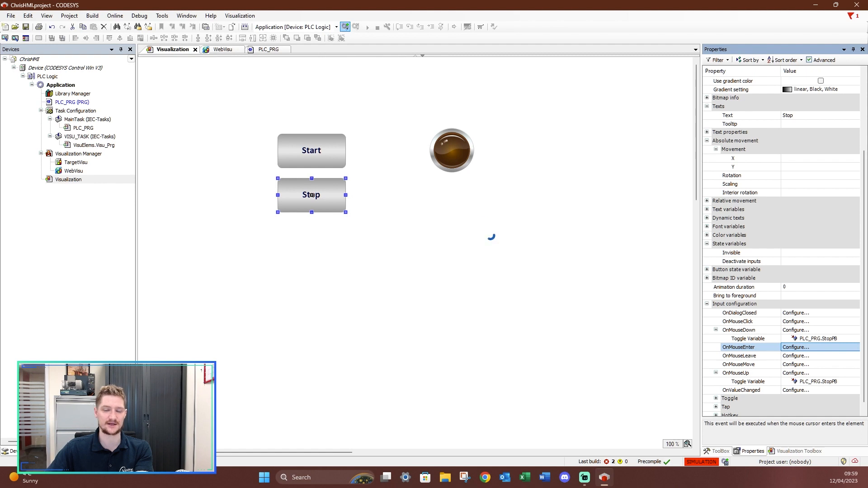
left_click(419, 282)
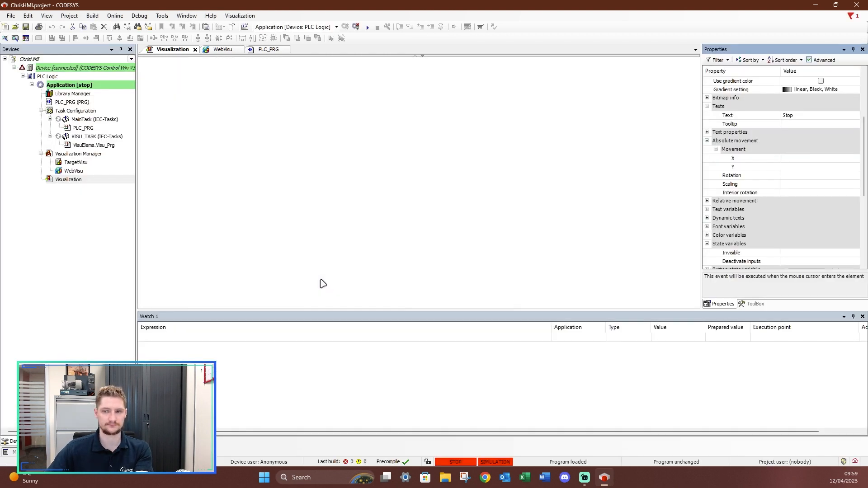
left_click(368, 27)
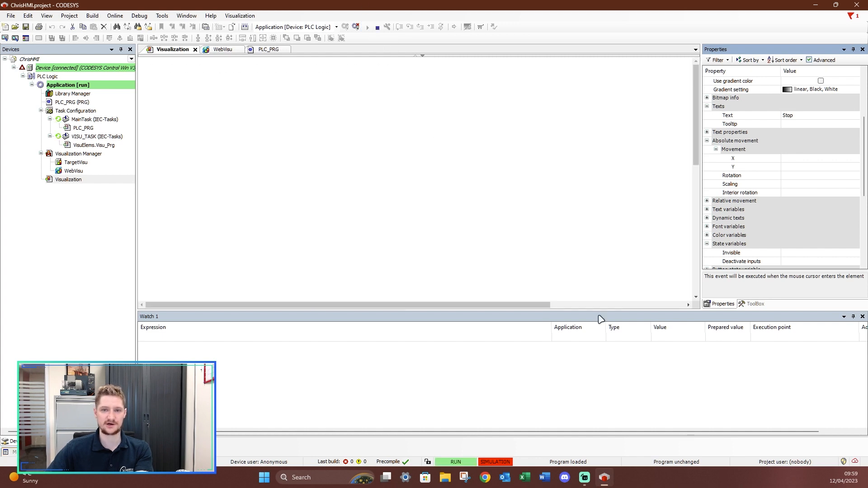
- Test the lamp with the HMI Start and Stop buttons, and repeat the test with PLC_PRG floated beside the visualization
left_click(337, 142)
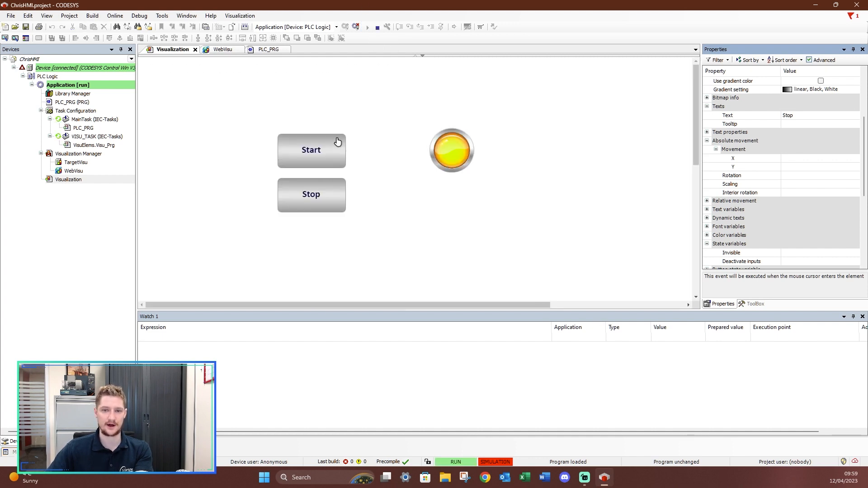
left_click(332, 195)
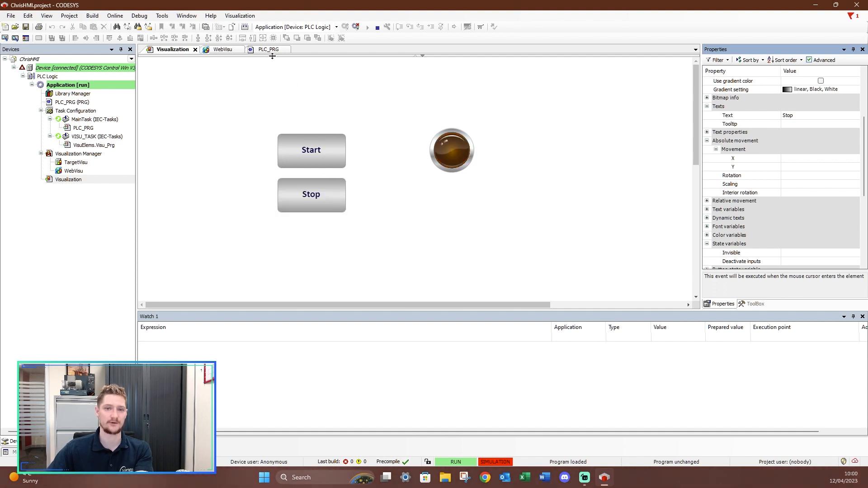
left_click_drag(272, 50, 588, 132)
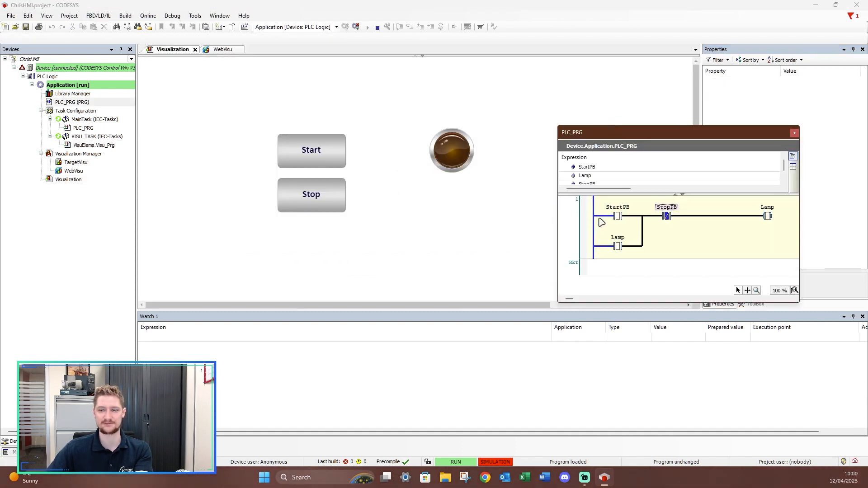
left_click(338, 149)
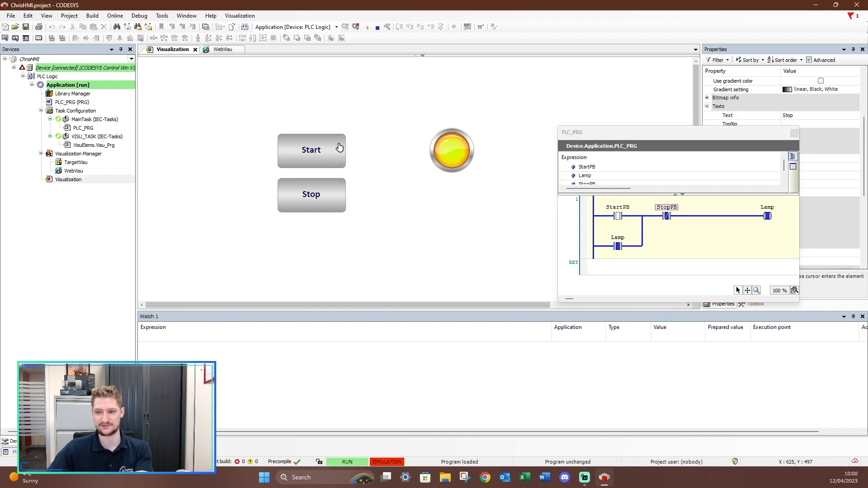
left_click(332, 194)
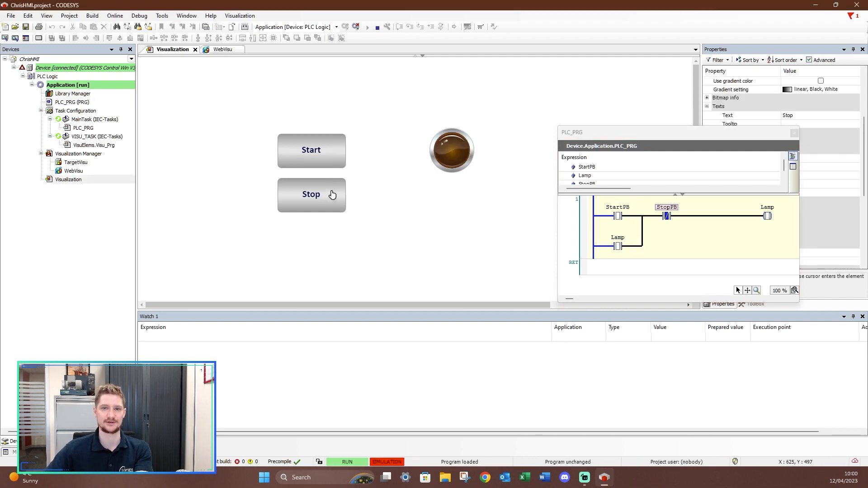